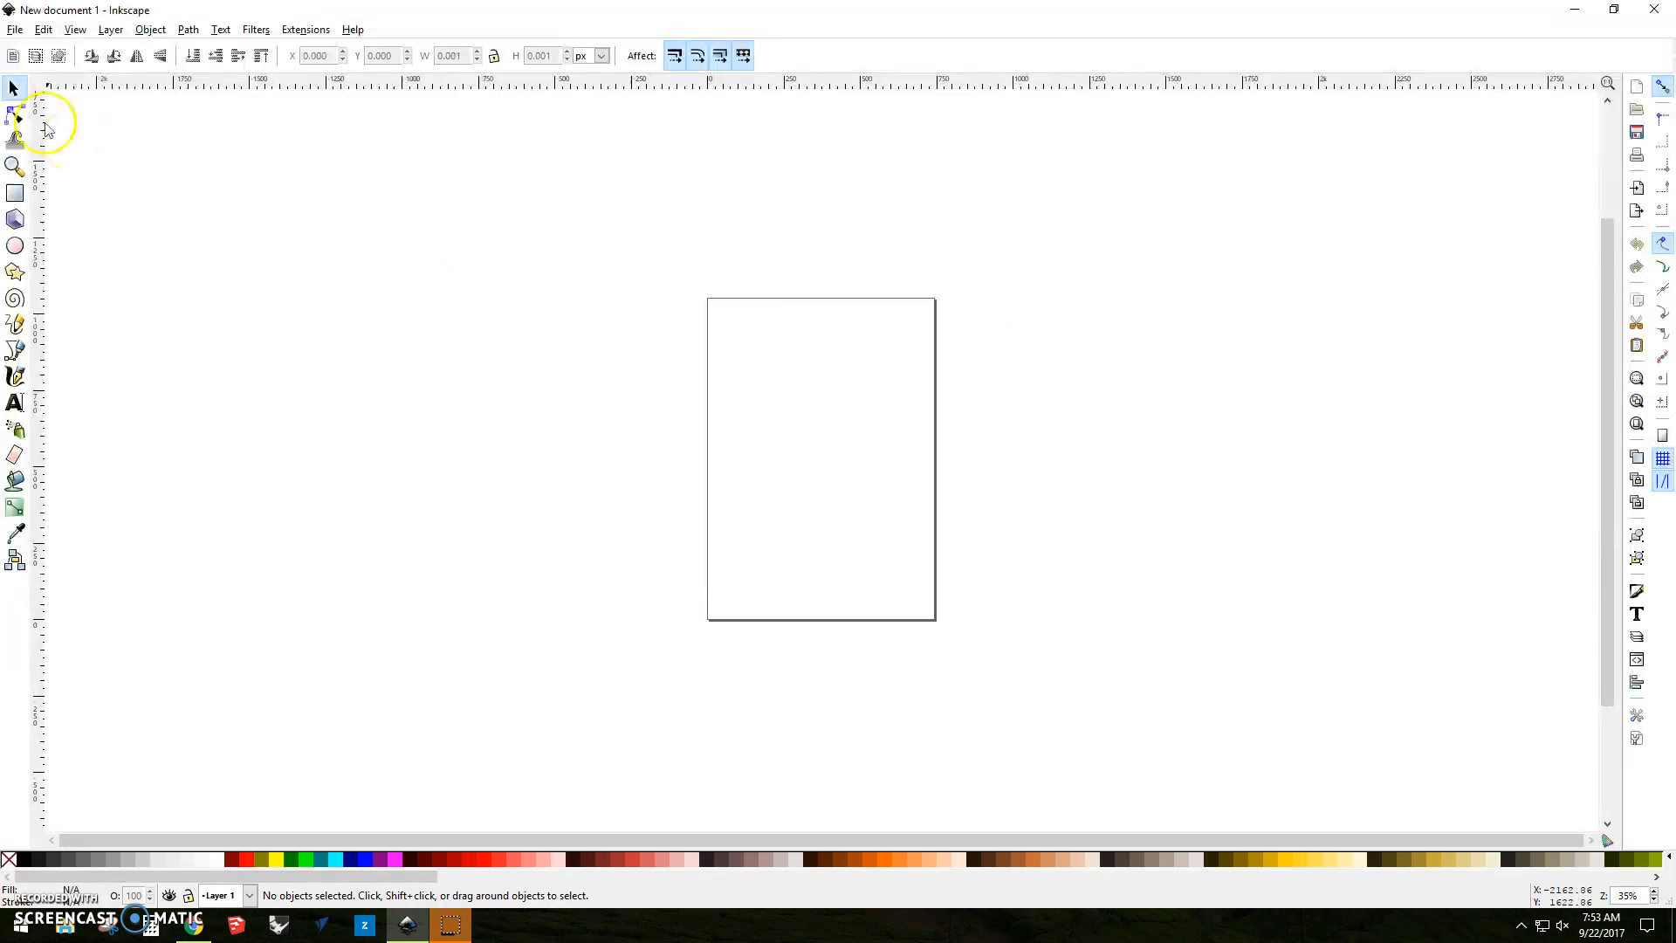
Step: Open the document properties and set the default units to inches
click(16, 31)
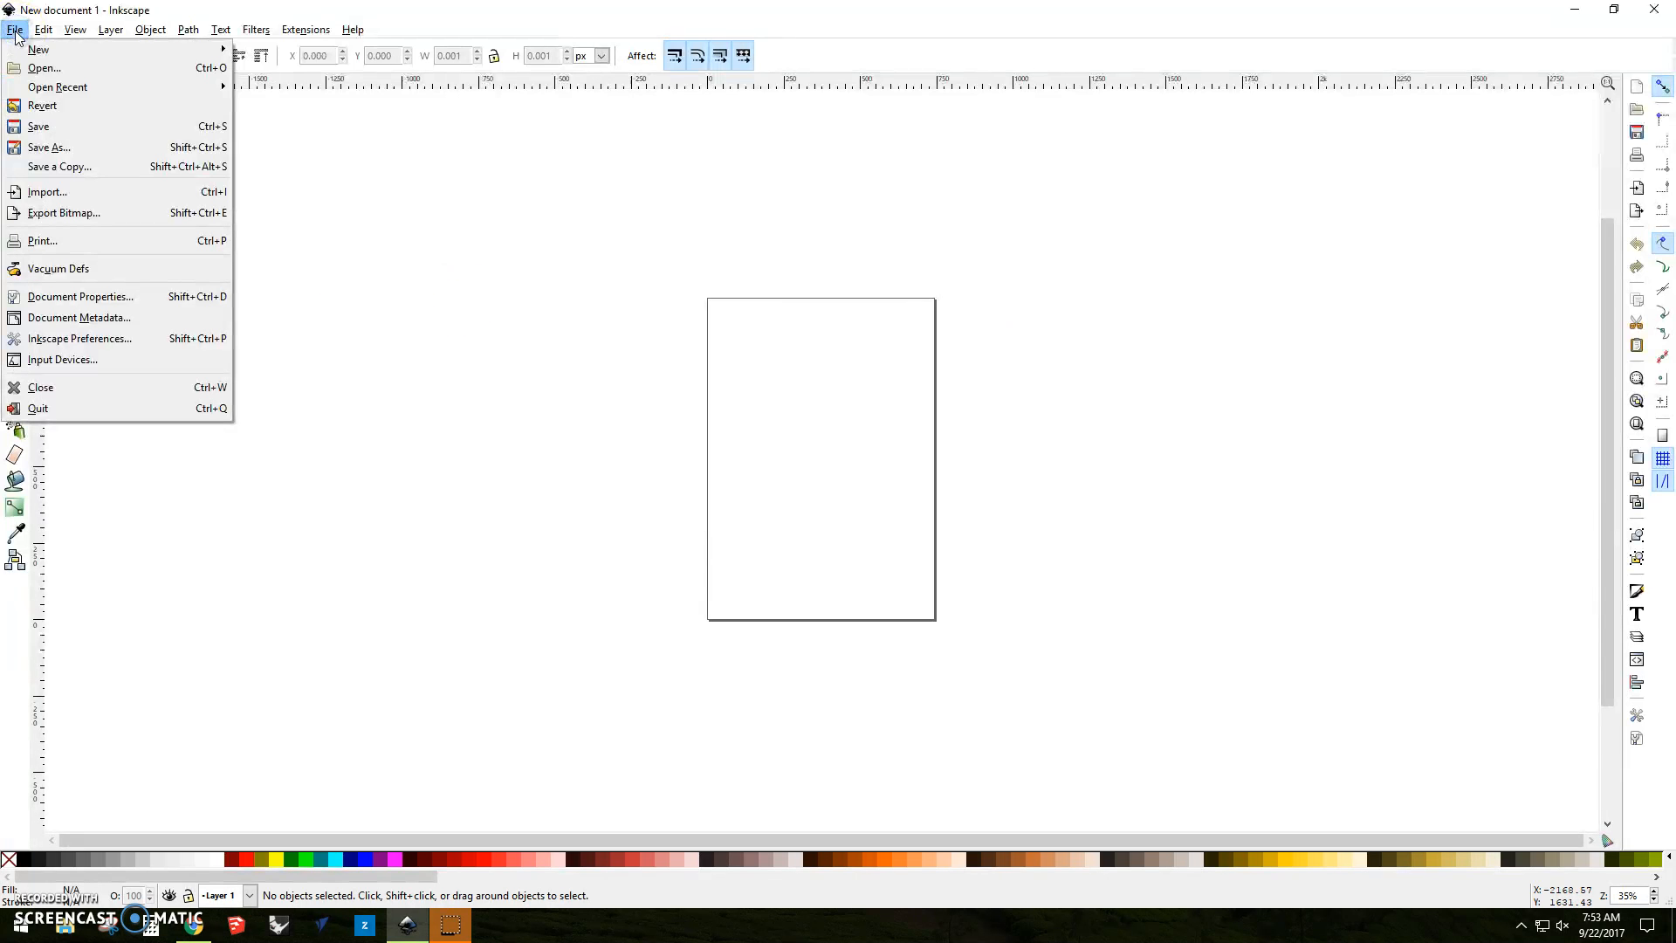
click(106, 298)
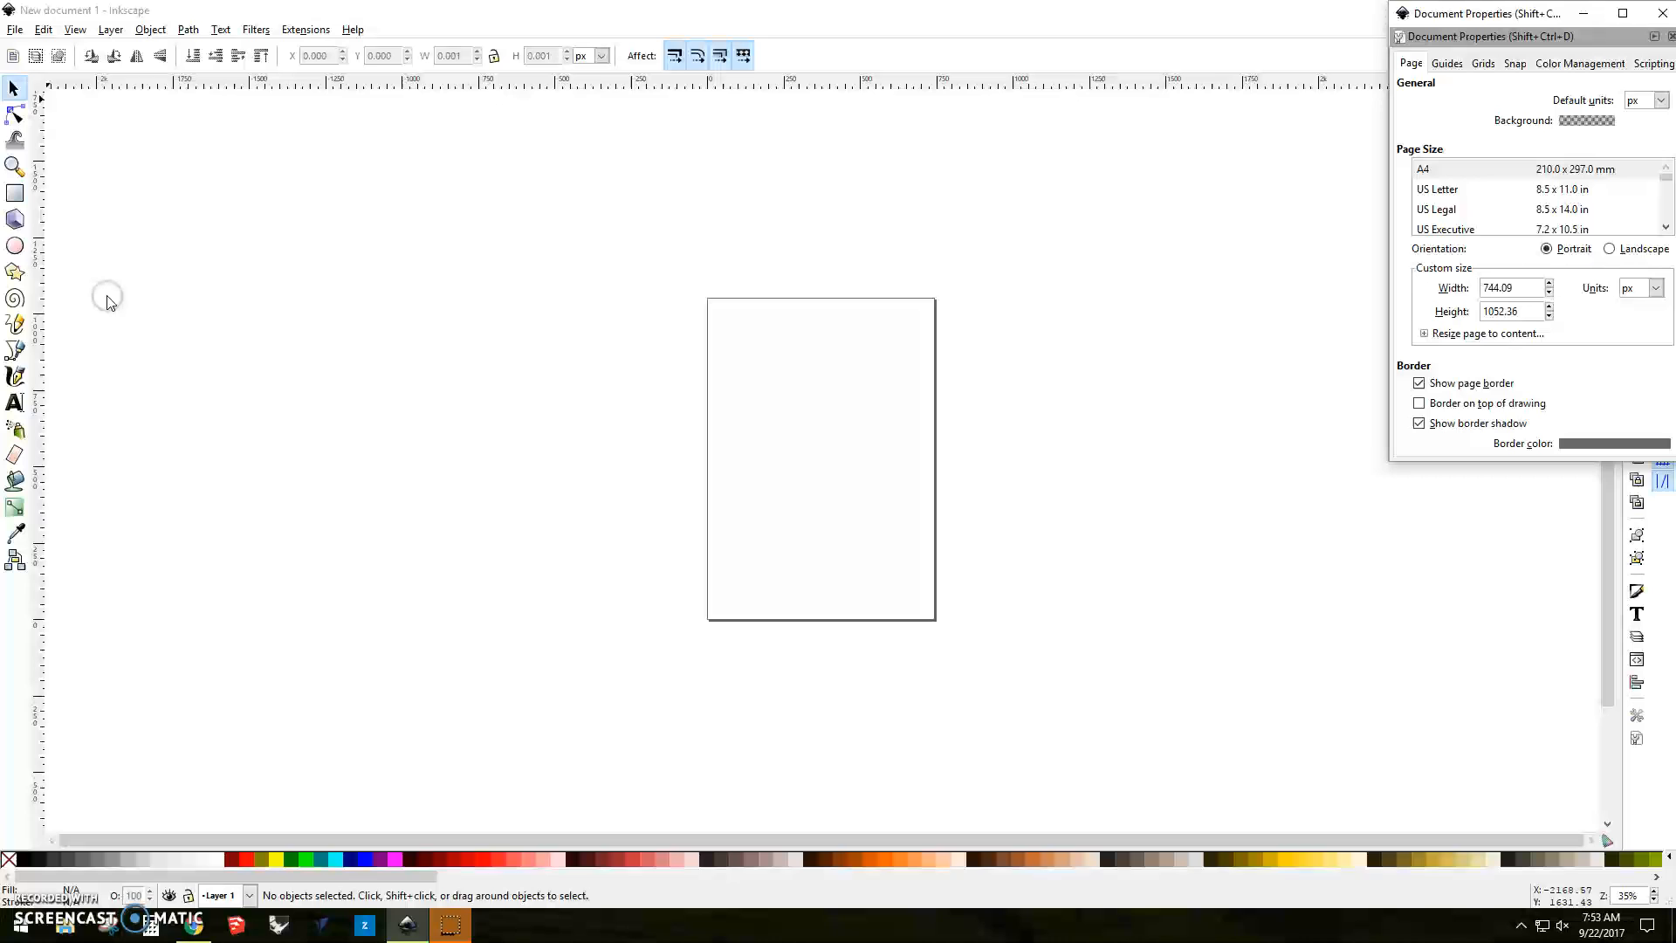
click(1661, 101)
click(1639, 161)
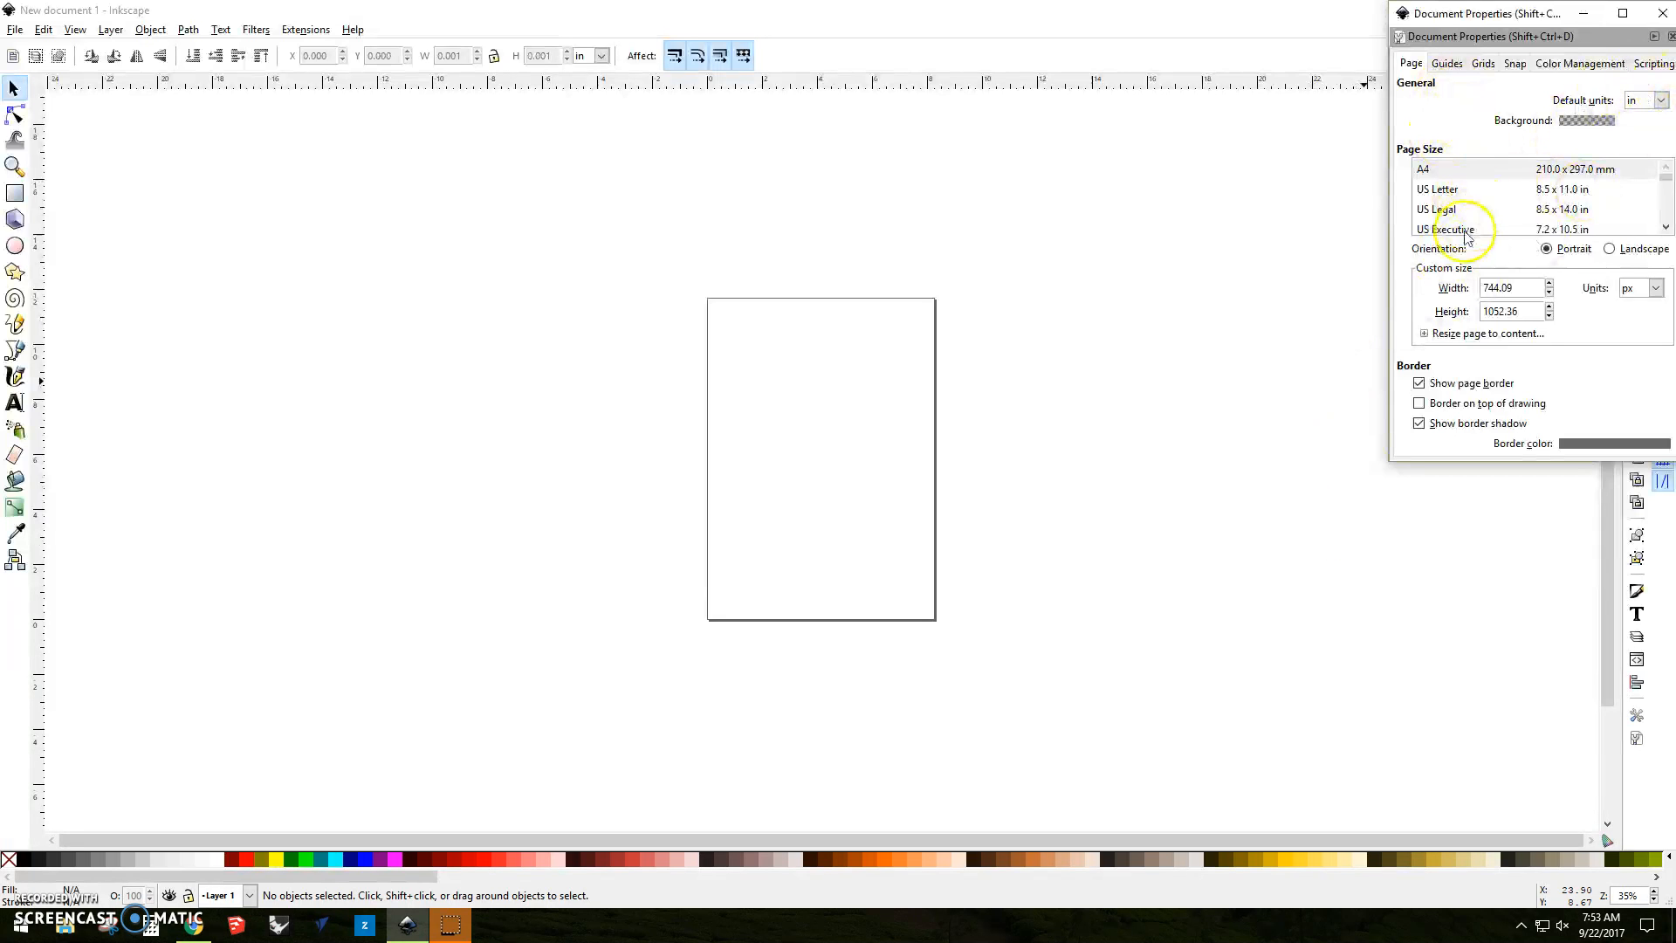
Step: Set the custom page size to 6 in wide by 6 in high and close the document properties
click(1656, 294)
click(1634, 348)
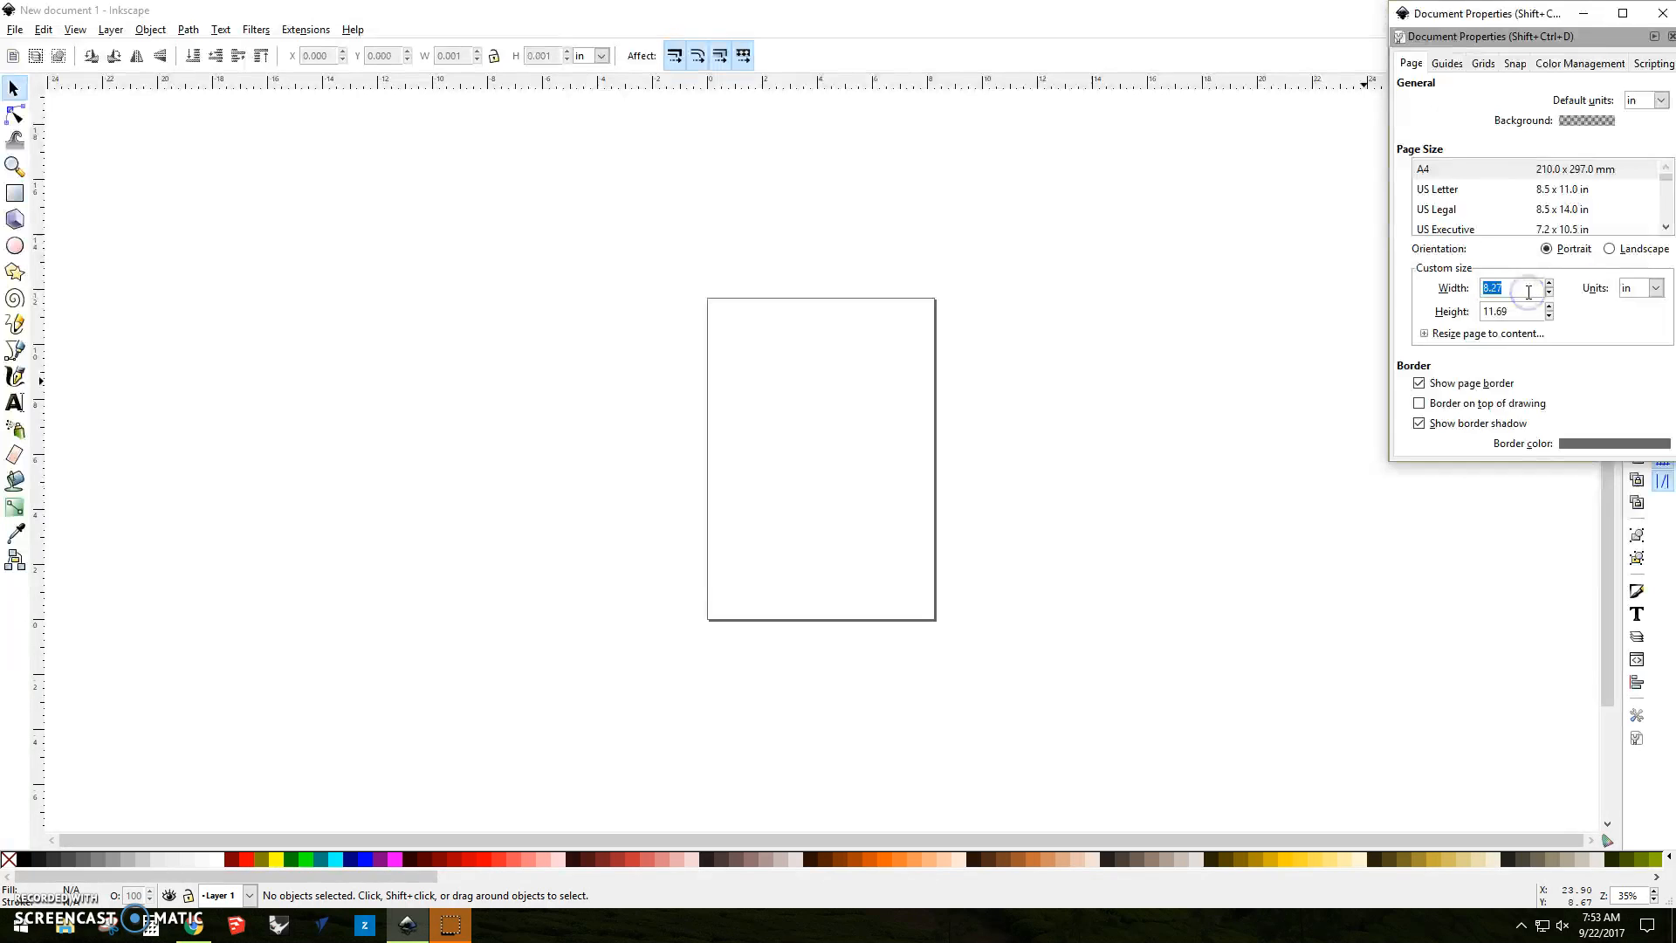
text(6)
key(Tab)
key(Tab)
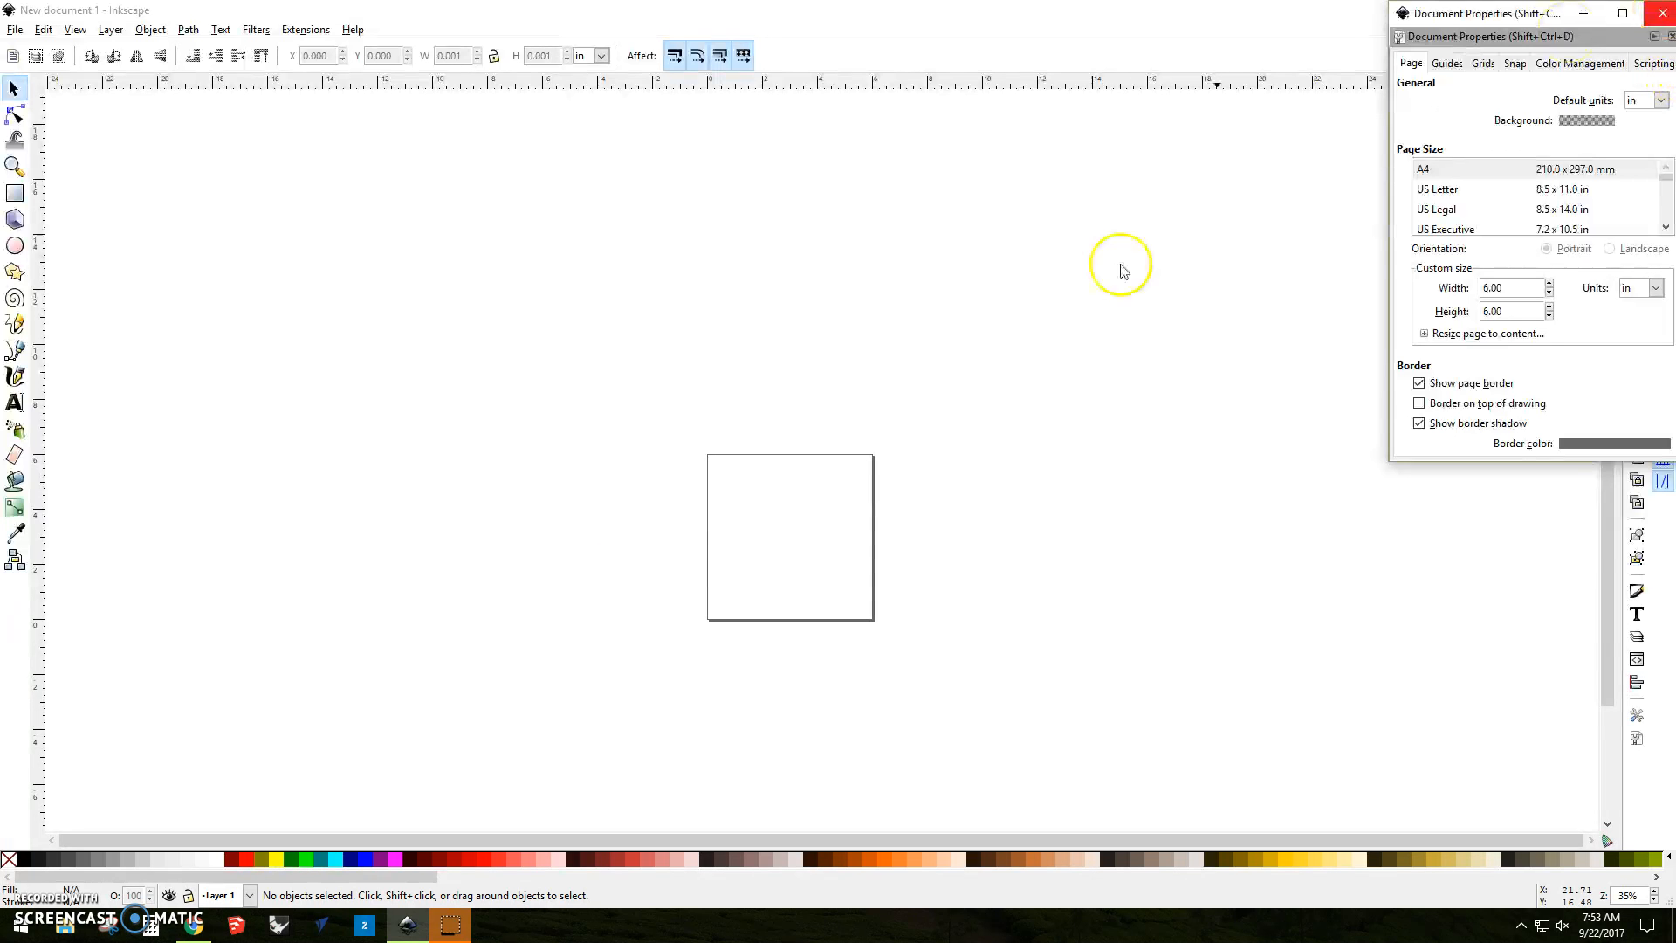
click(1662, 13)
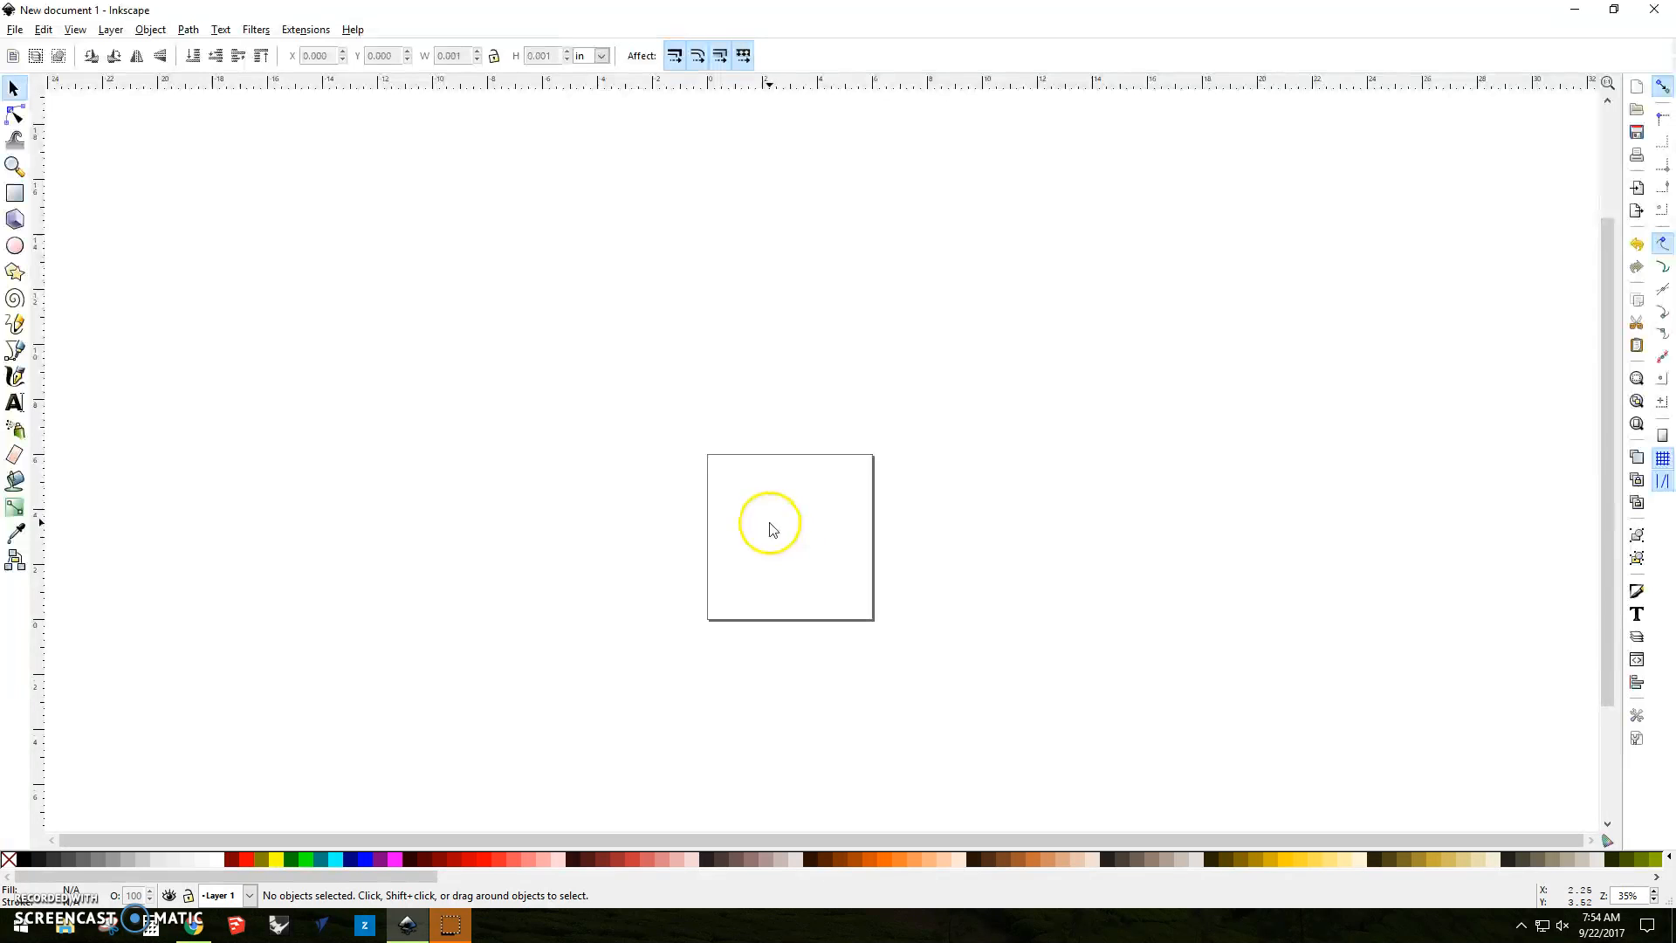
mouse_move(809, 535)
mouse_down()
mouse_move(603, 423)
mouse_move(1222, 349)
mouse_move(997, 354)
mouse_move(851, 466)
mouse_move(875, 480)
mouse_move(853, 468)
mouse_move(870, 433)
mouse_up()
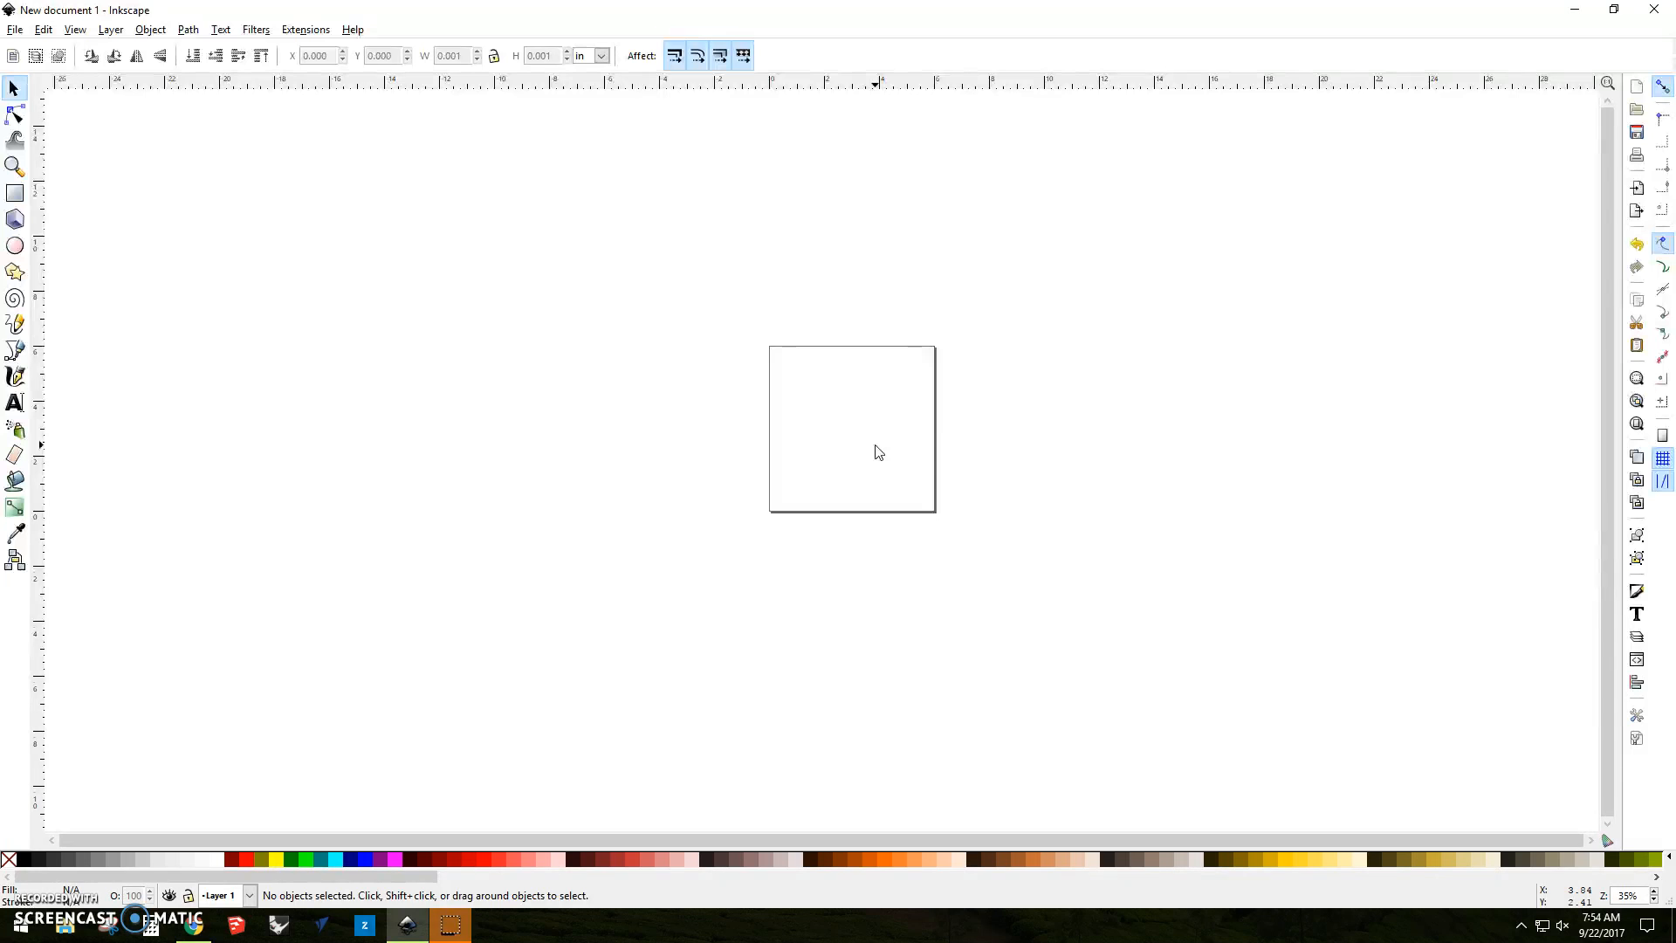
scroll(878, 452, up, 3)
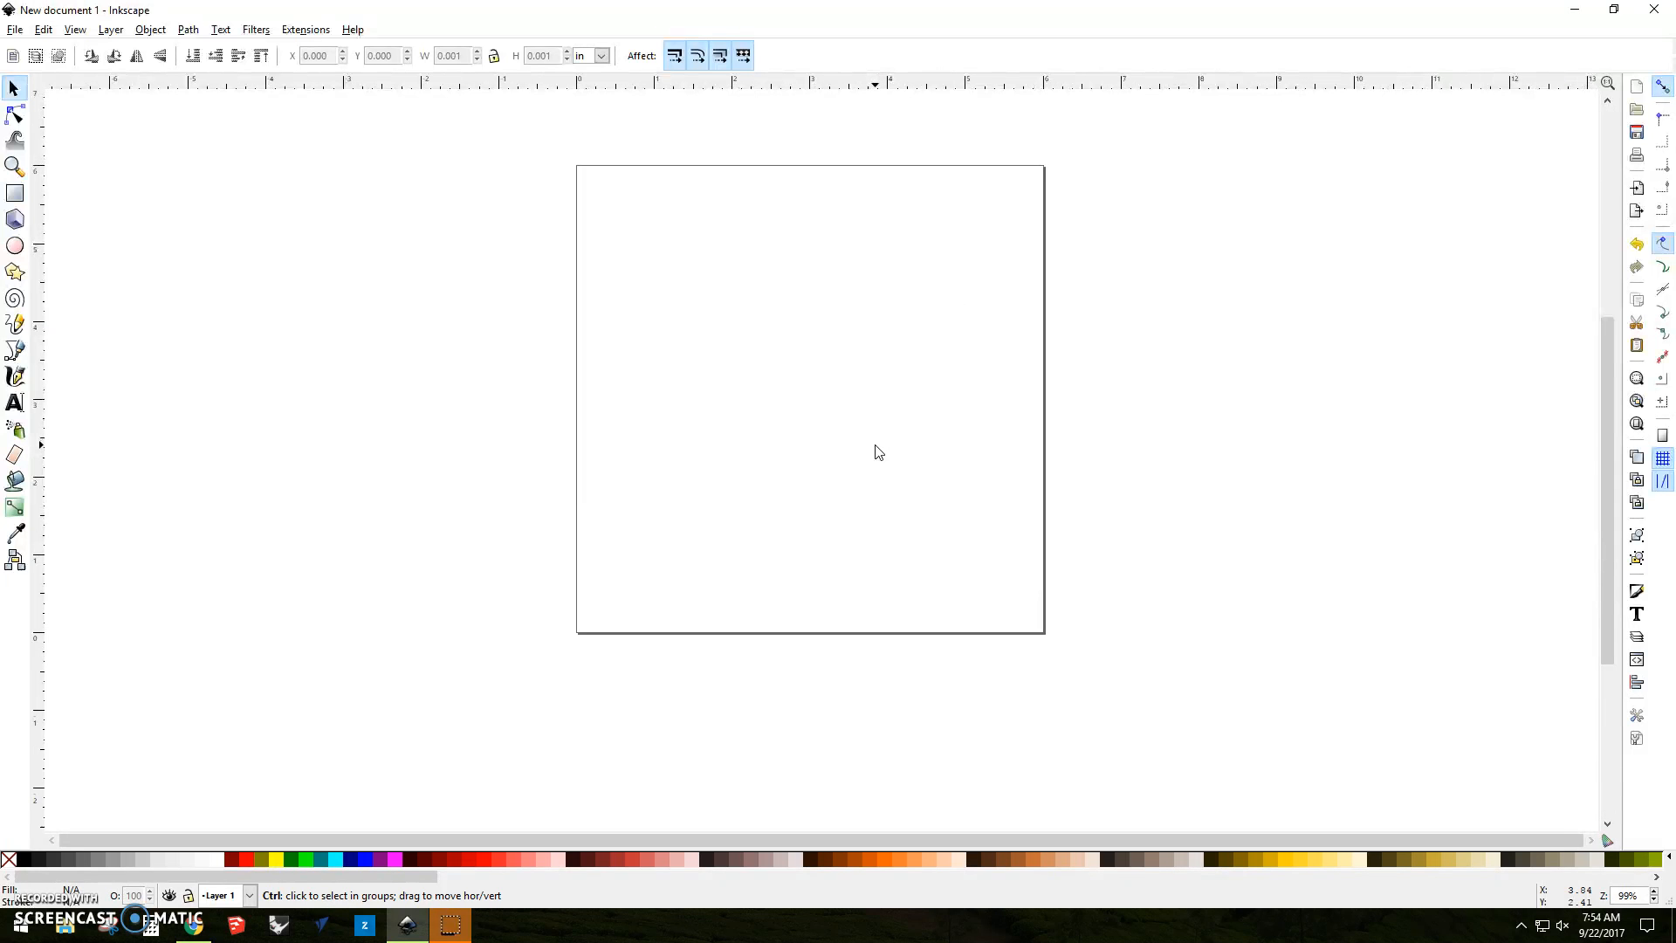
scroll(877, 451, down, 3)
scroll(877, 452, up, 3)
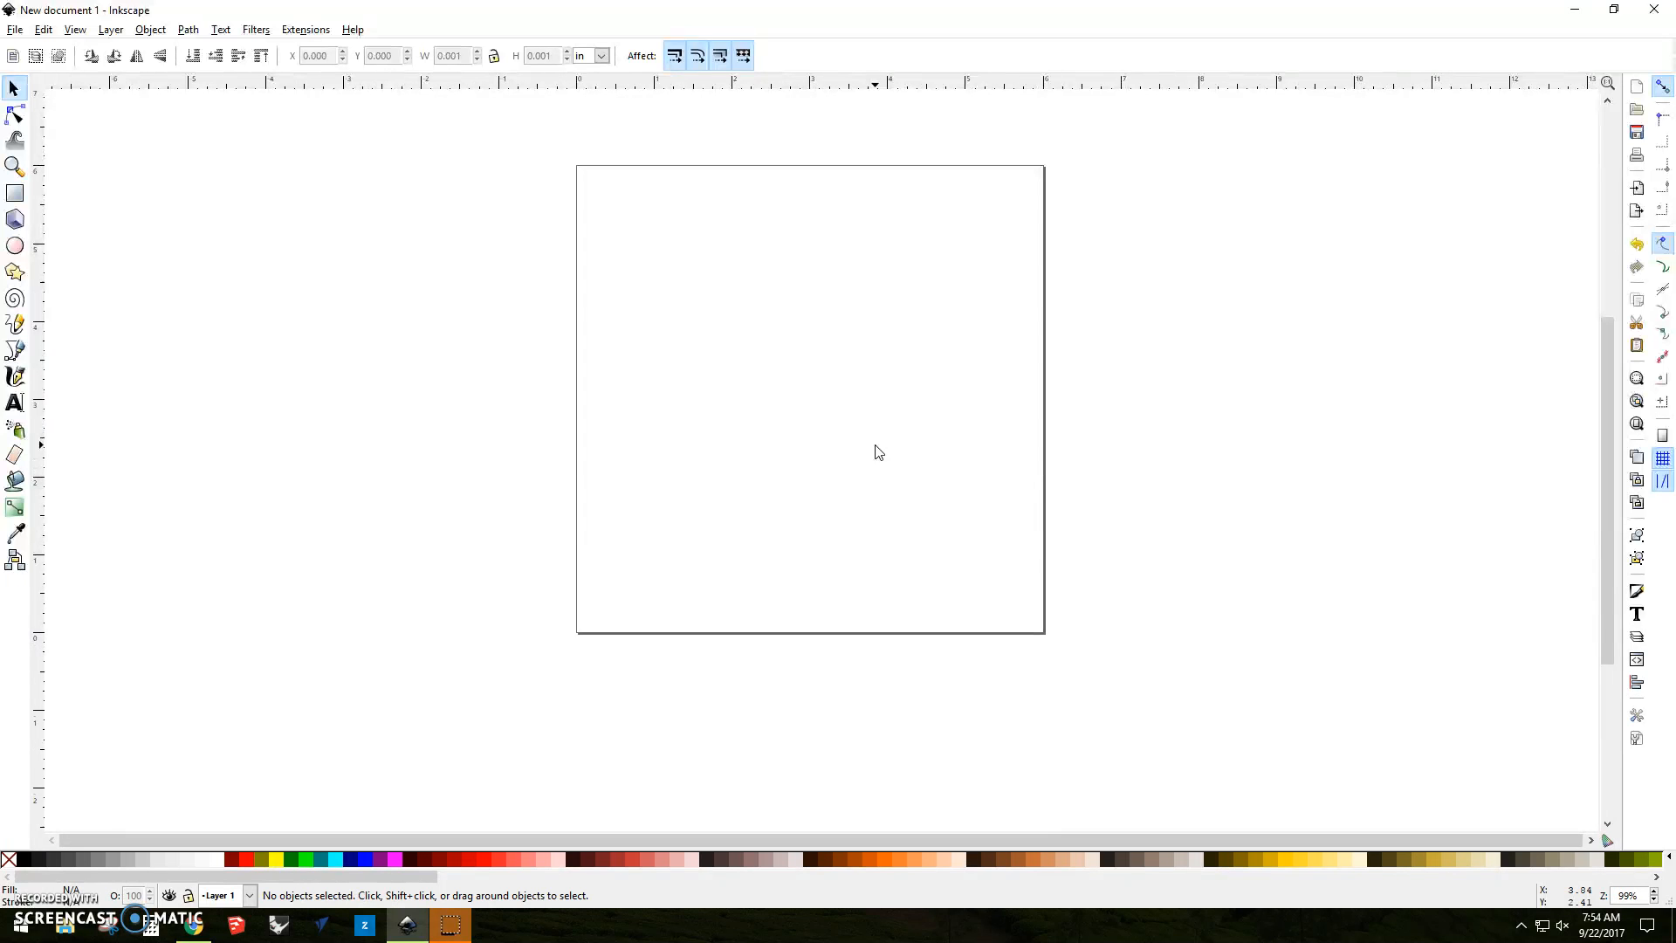
scroll(877, 451, up, 6)
scroll(878, 451, down, 10)
scroll(877, 451, up, 3)
scroll(878, 452, up, 2)
scroll(878, 451, down, 1)
Step: Switch to Chrome and search Google Images for "cummins"
click(207, 932)
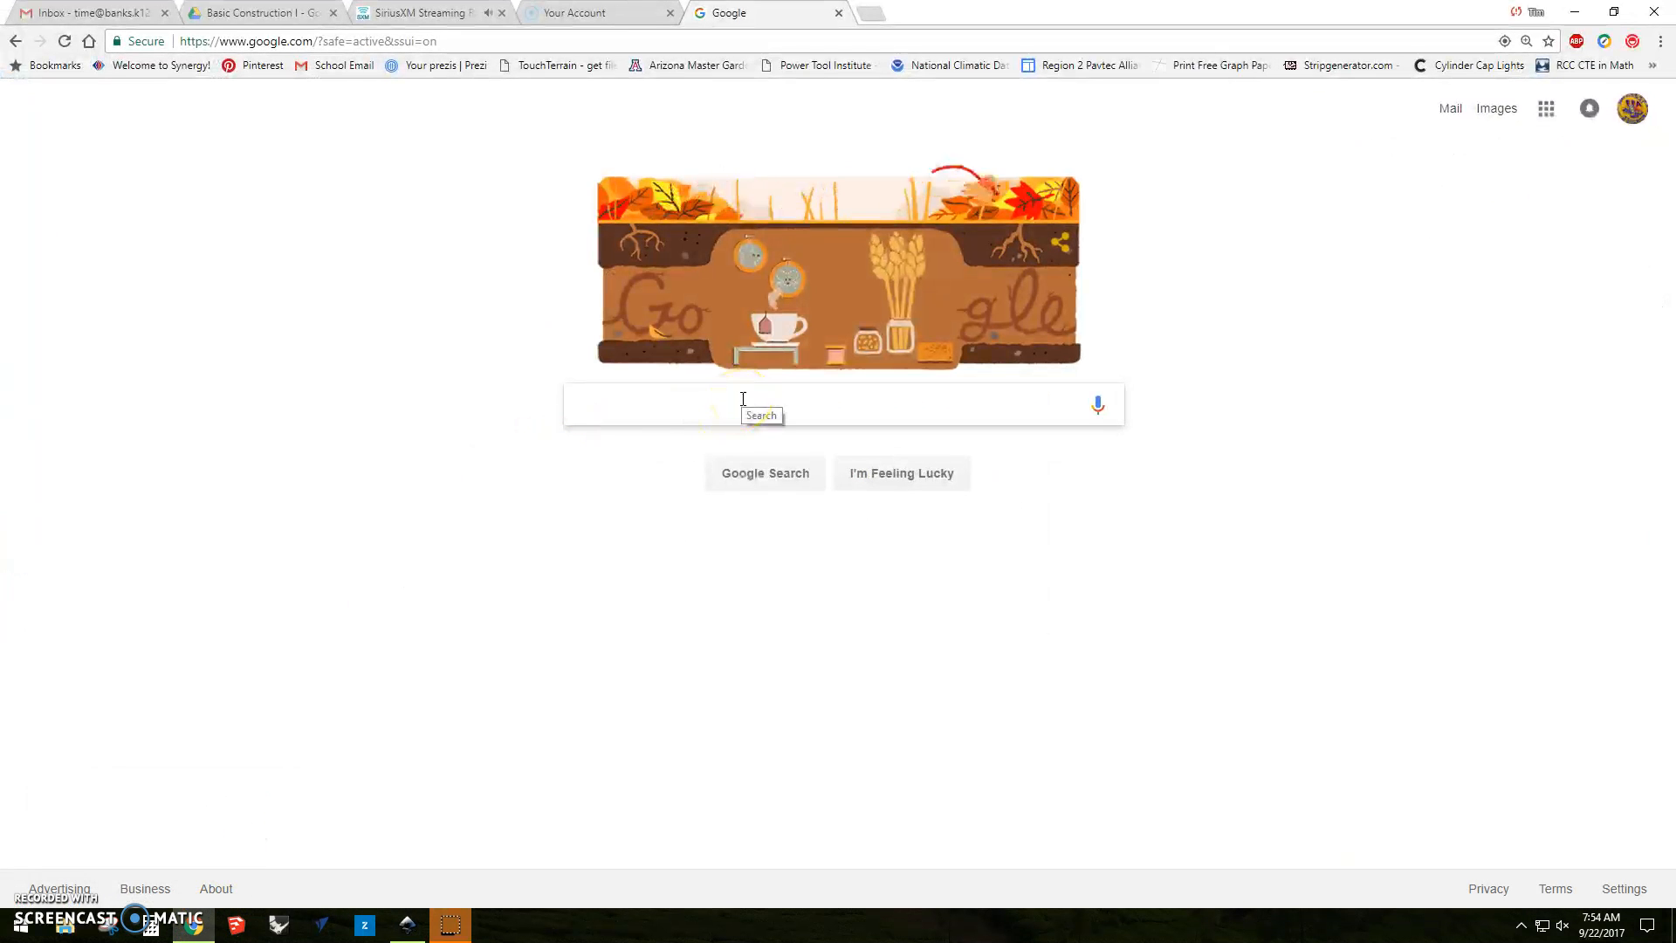
text(cummins)
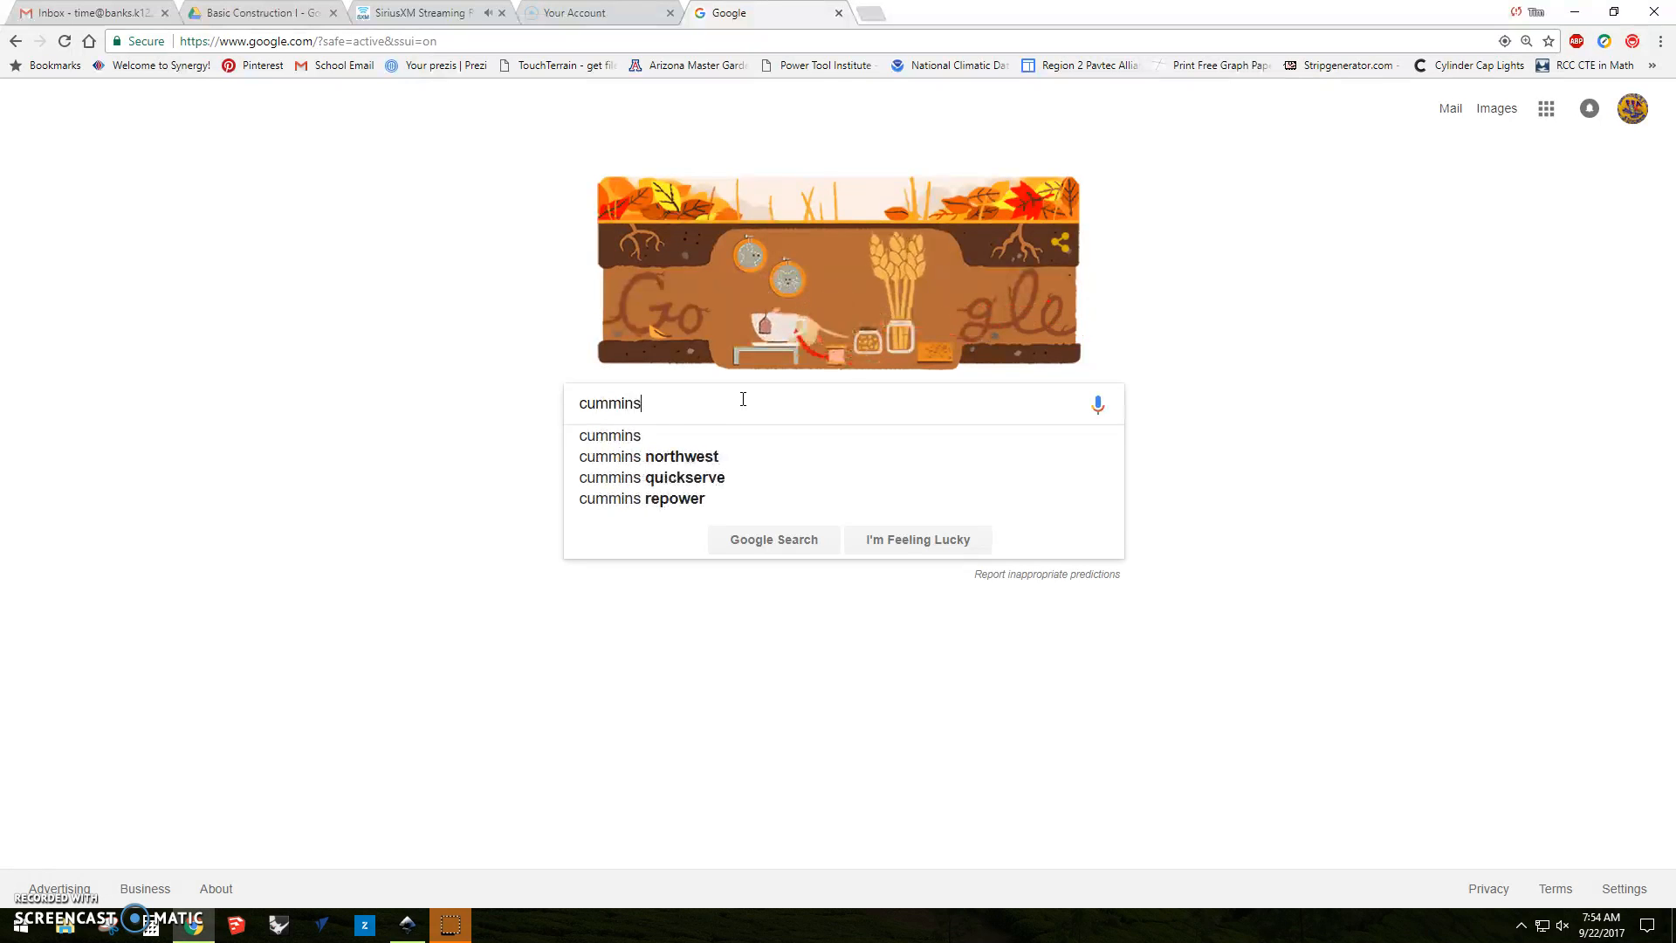
key(Return)
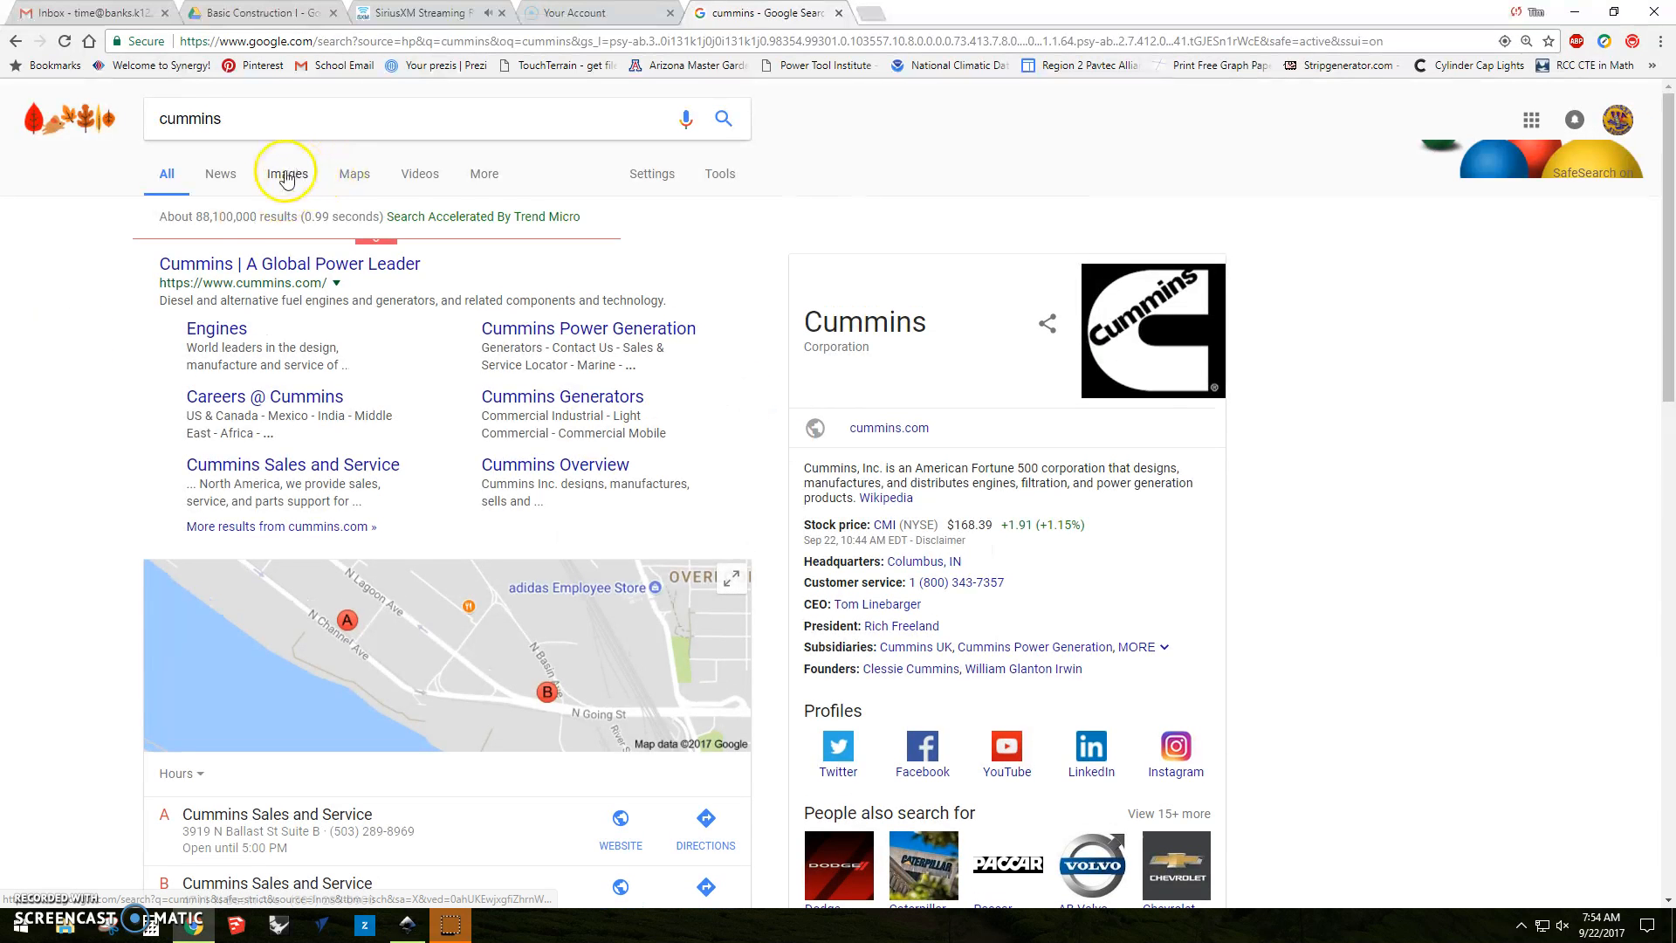
click(289, 181)
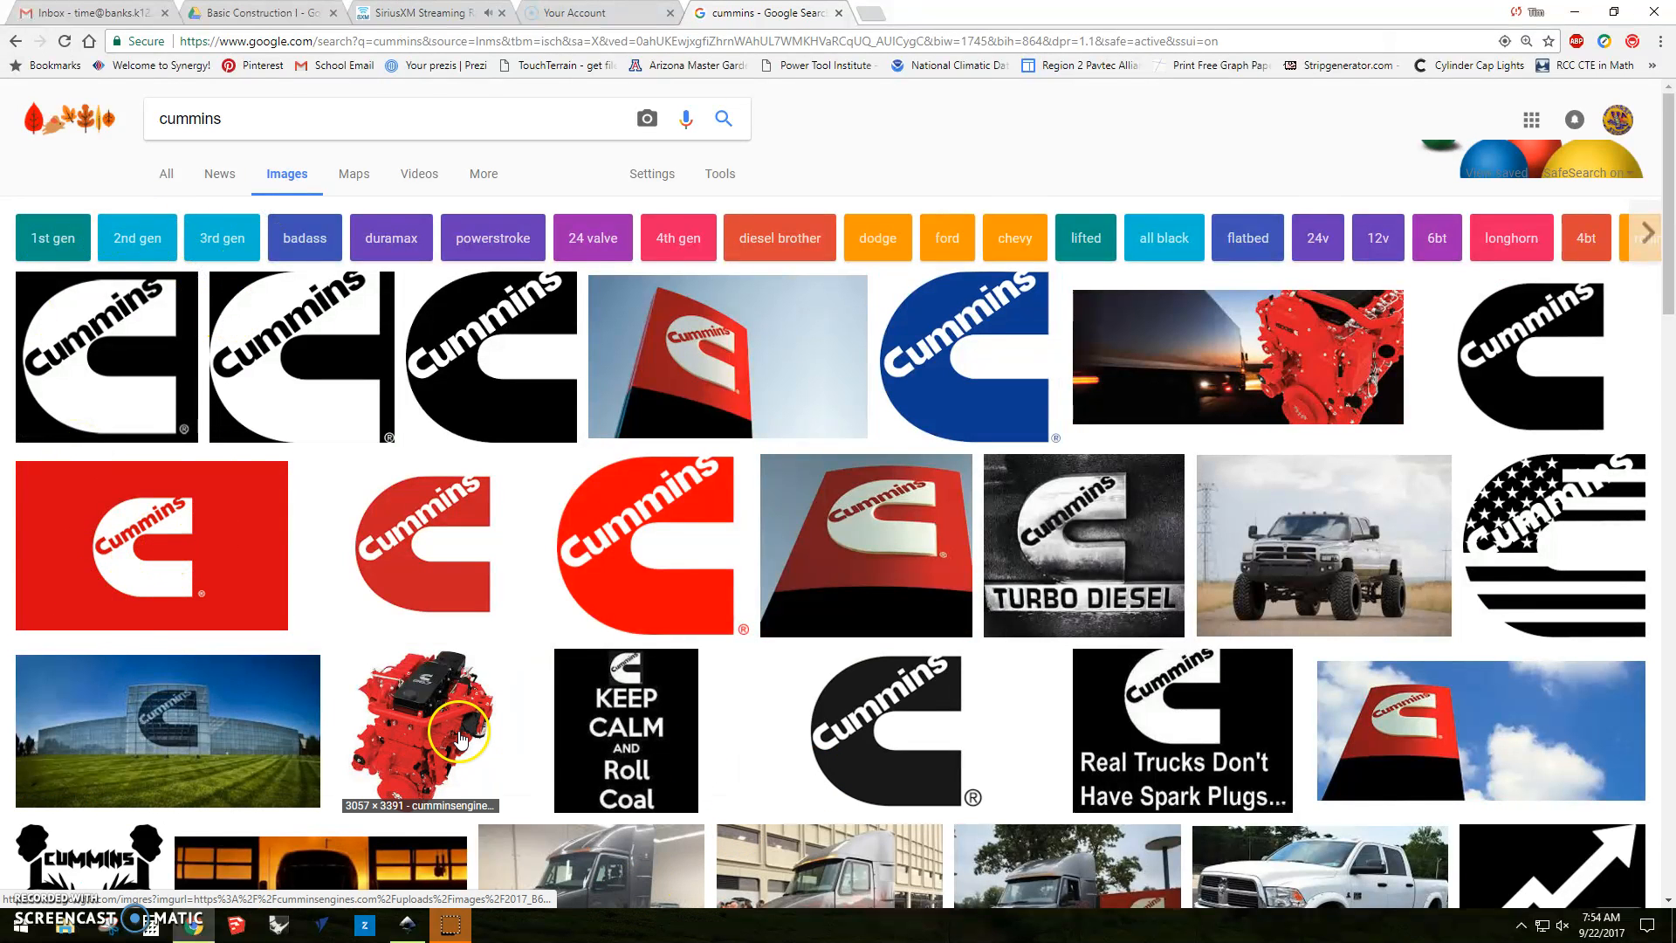
Step: Filter the image results to large size and black and white, leaving the image type unrestricted
click(720, 177)
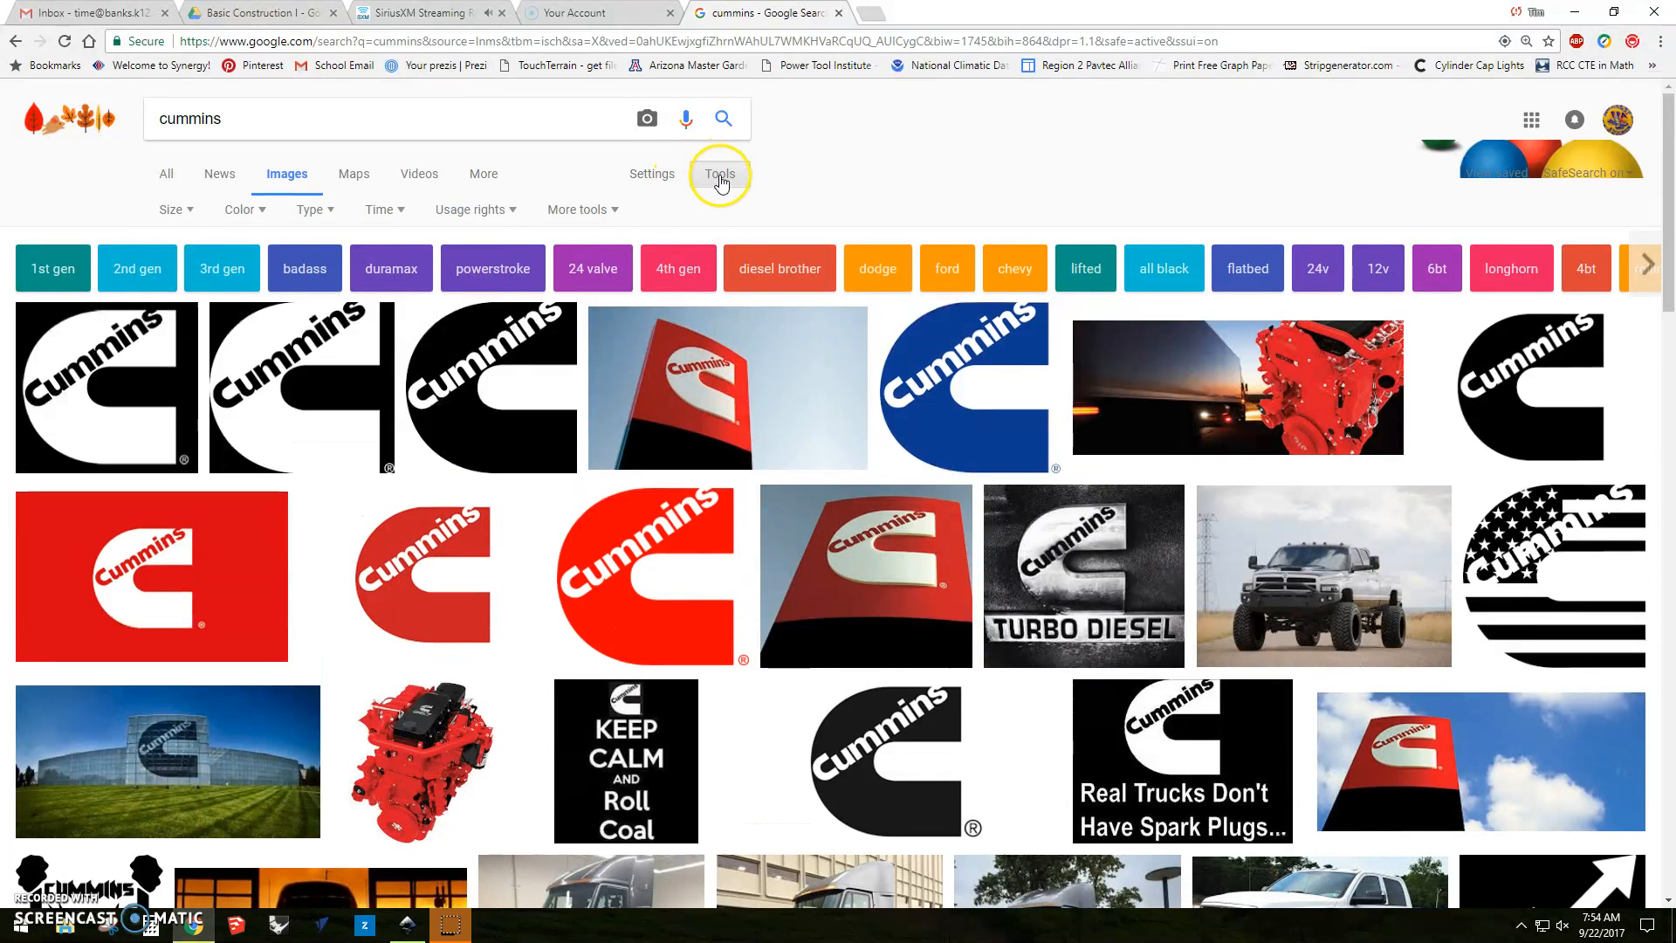
click(173, 211)
click(177, 264)
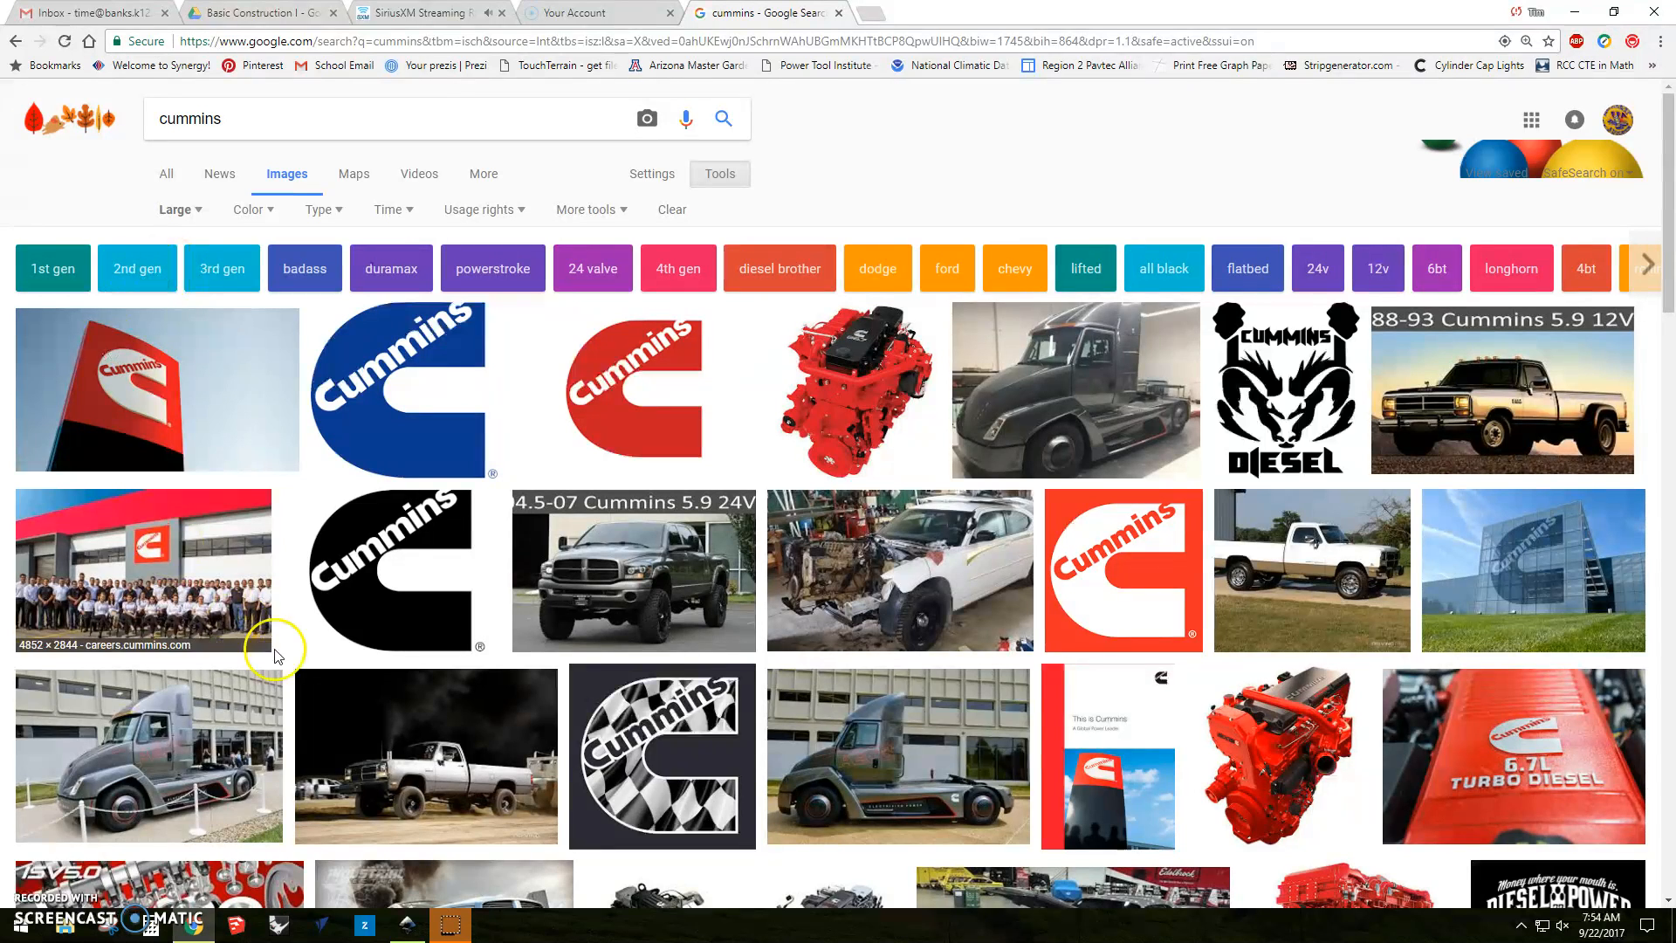
click(261, 212)
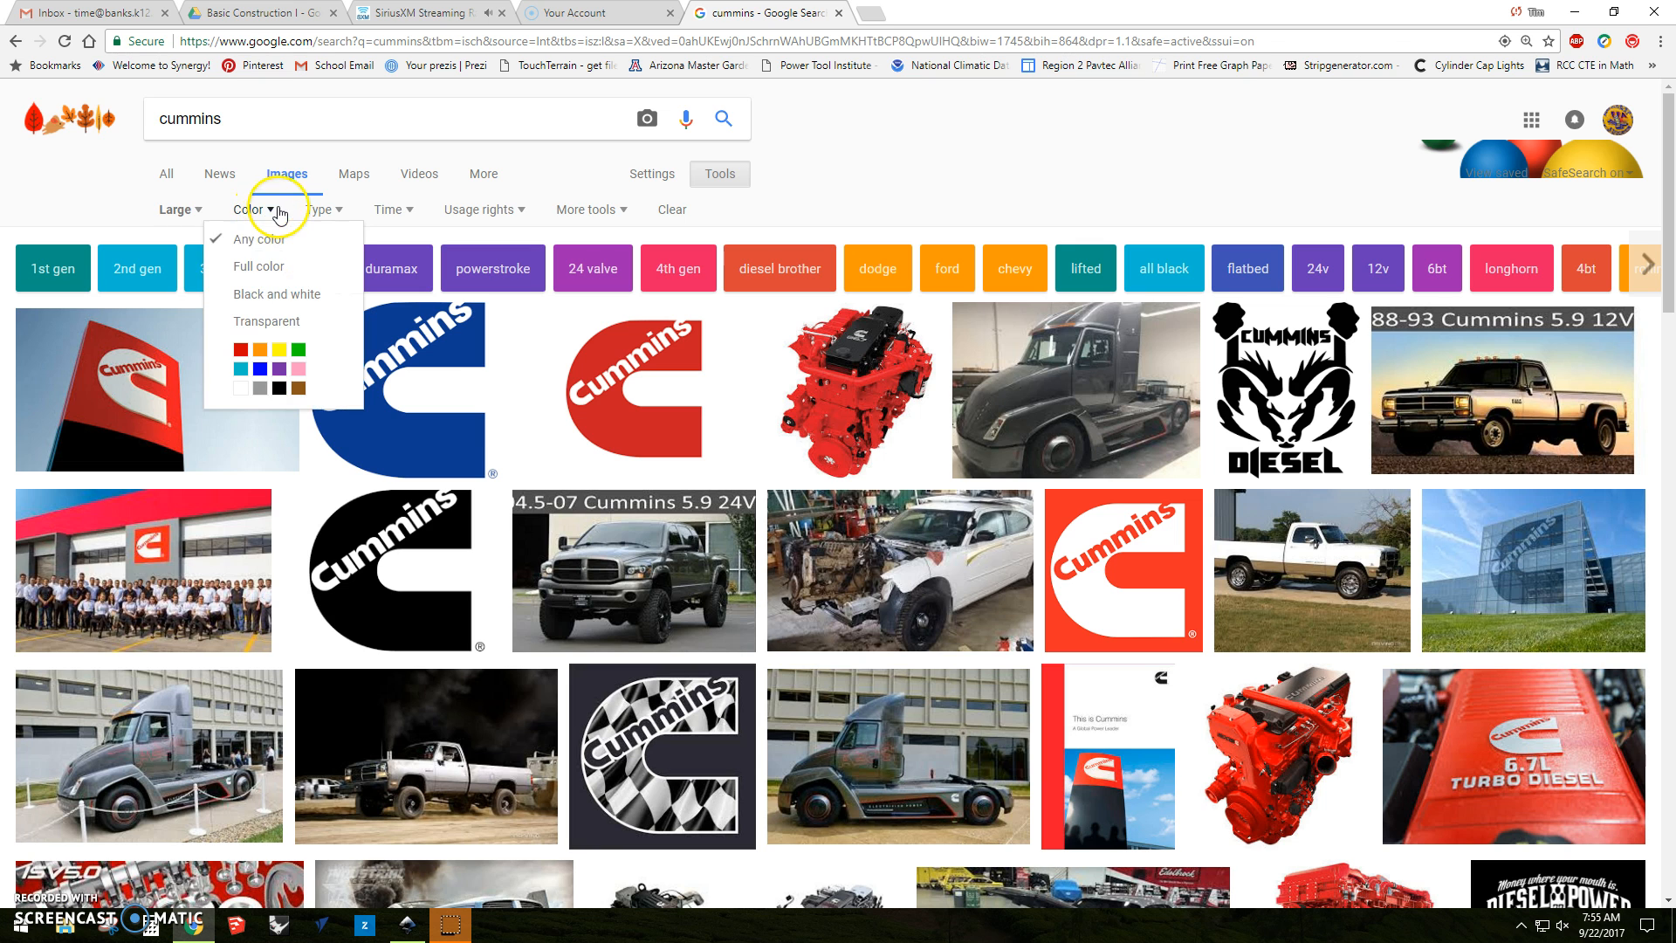
click(283, 295)
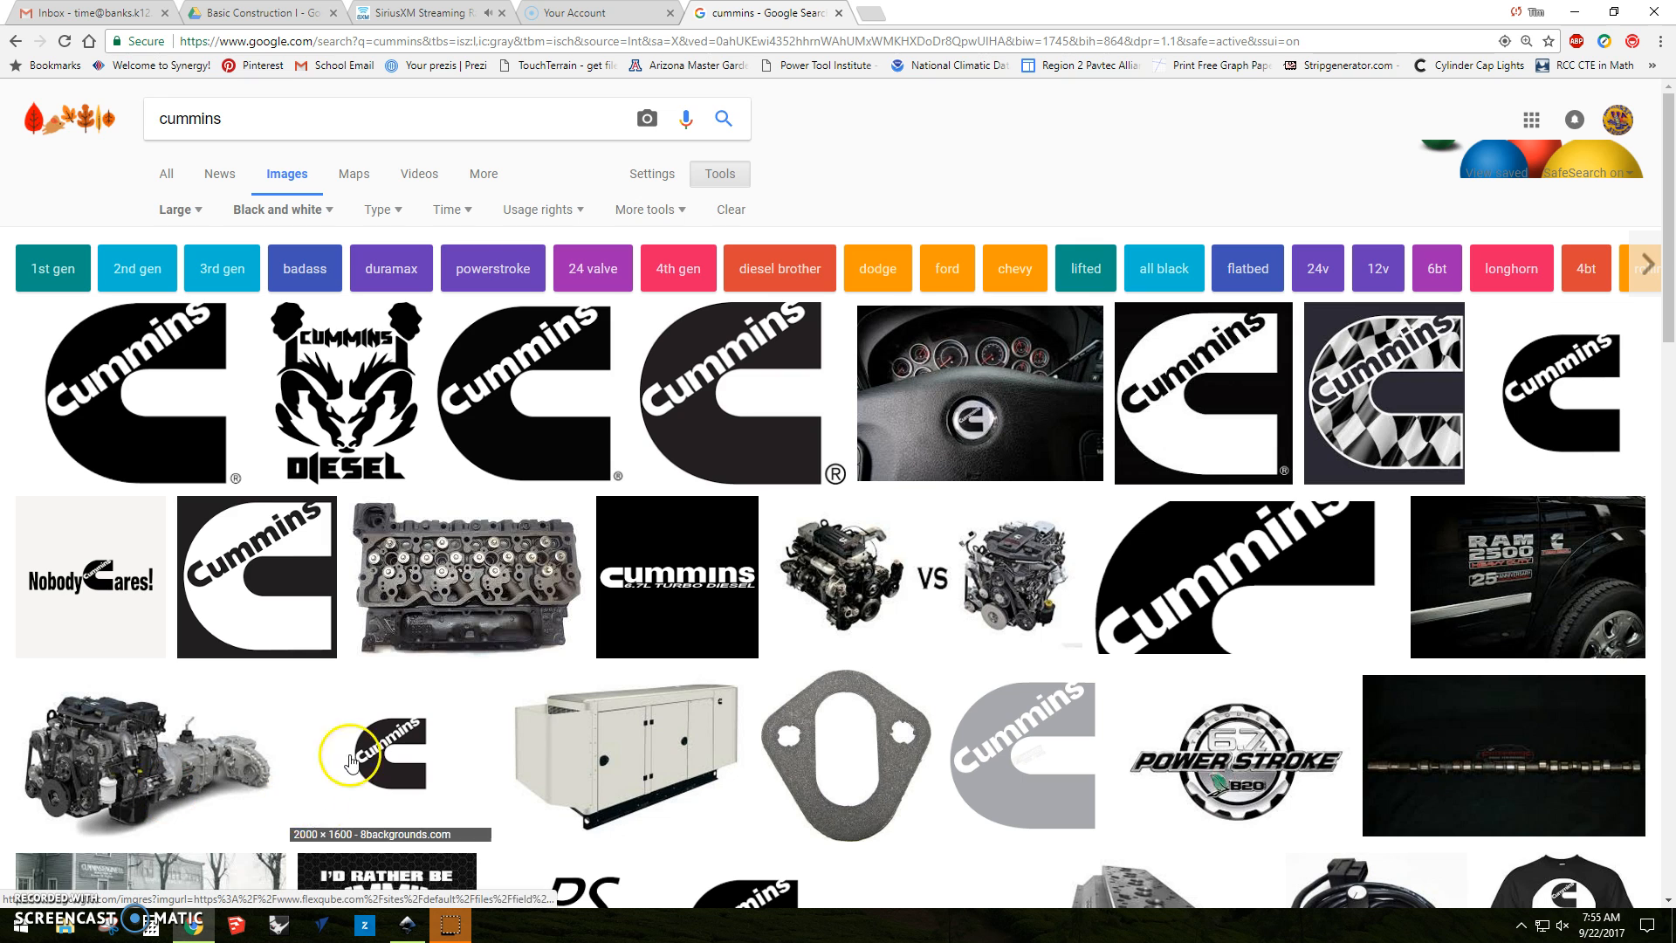
click(406, 218)
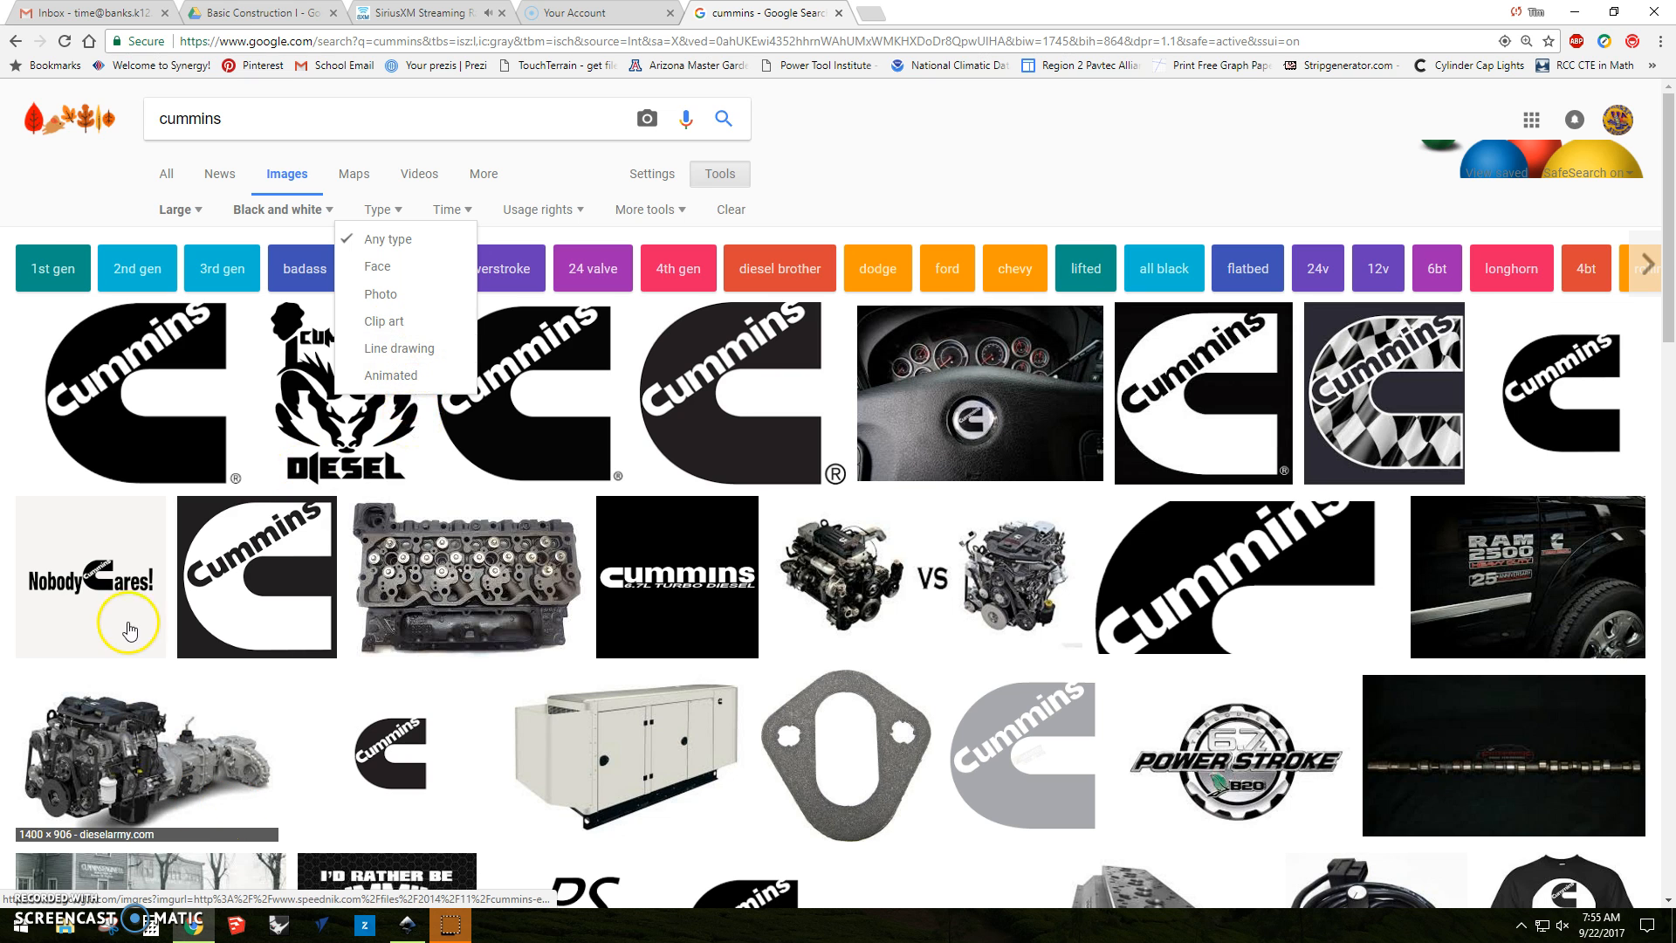
click(30, 206)
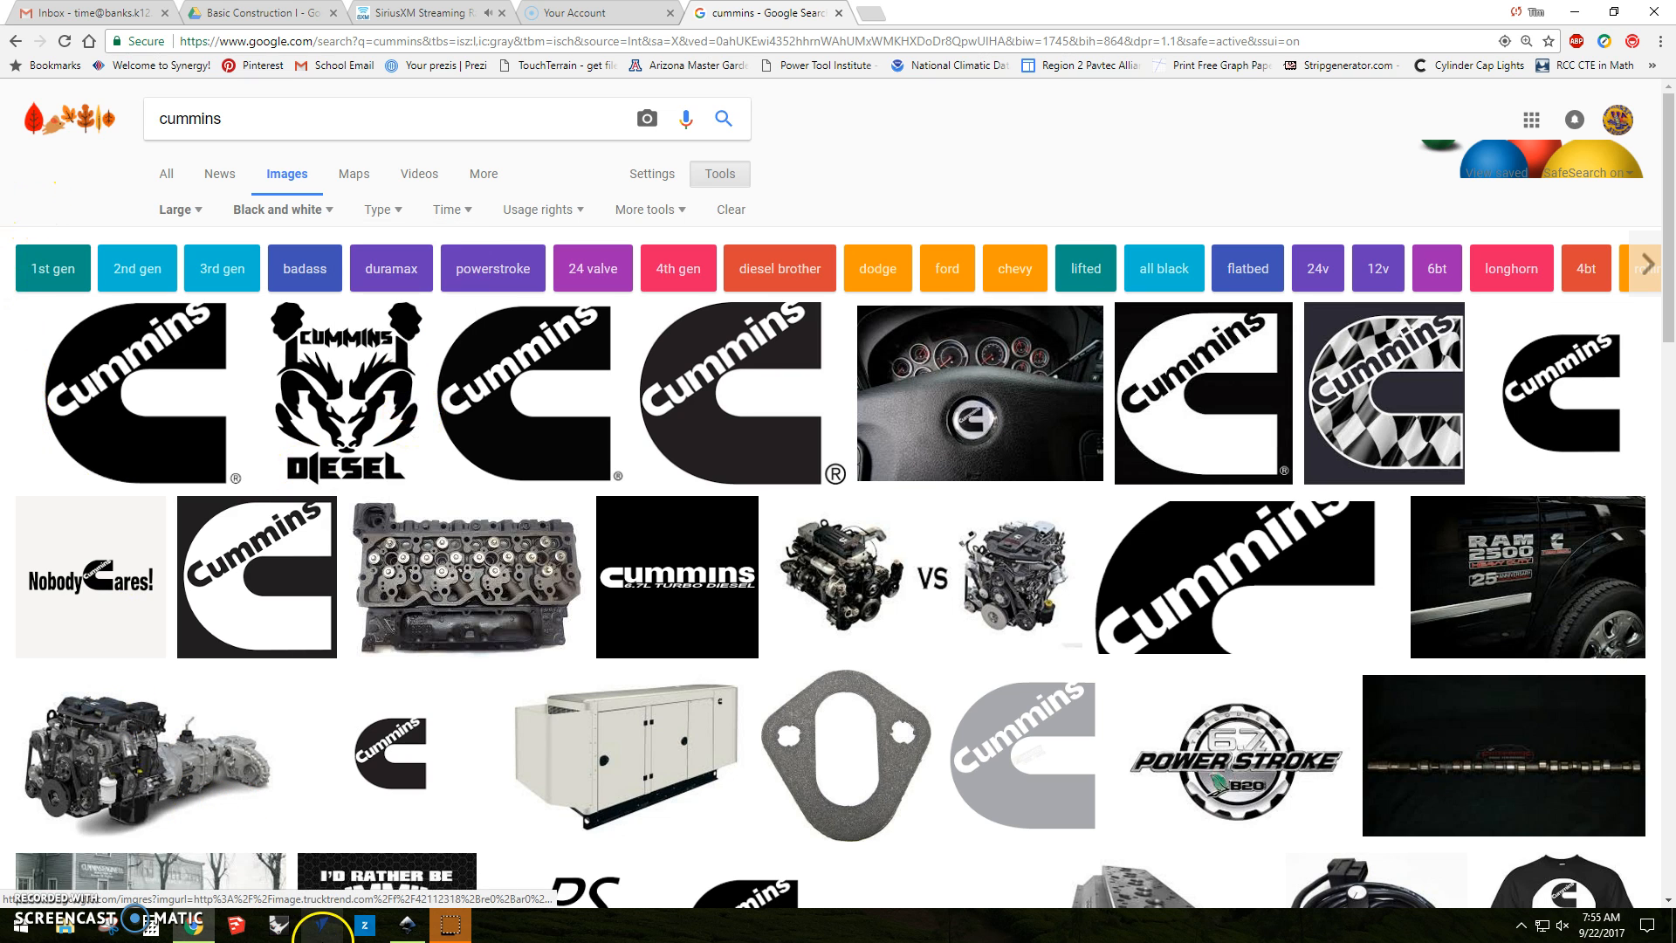
Step: Preview the black Cummins logos and copy the 1000 × 940 image titled "Cummins Diesel | Car guy's paradise"
click(111, 412)
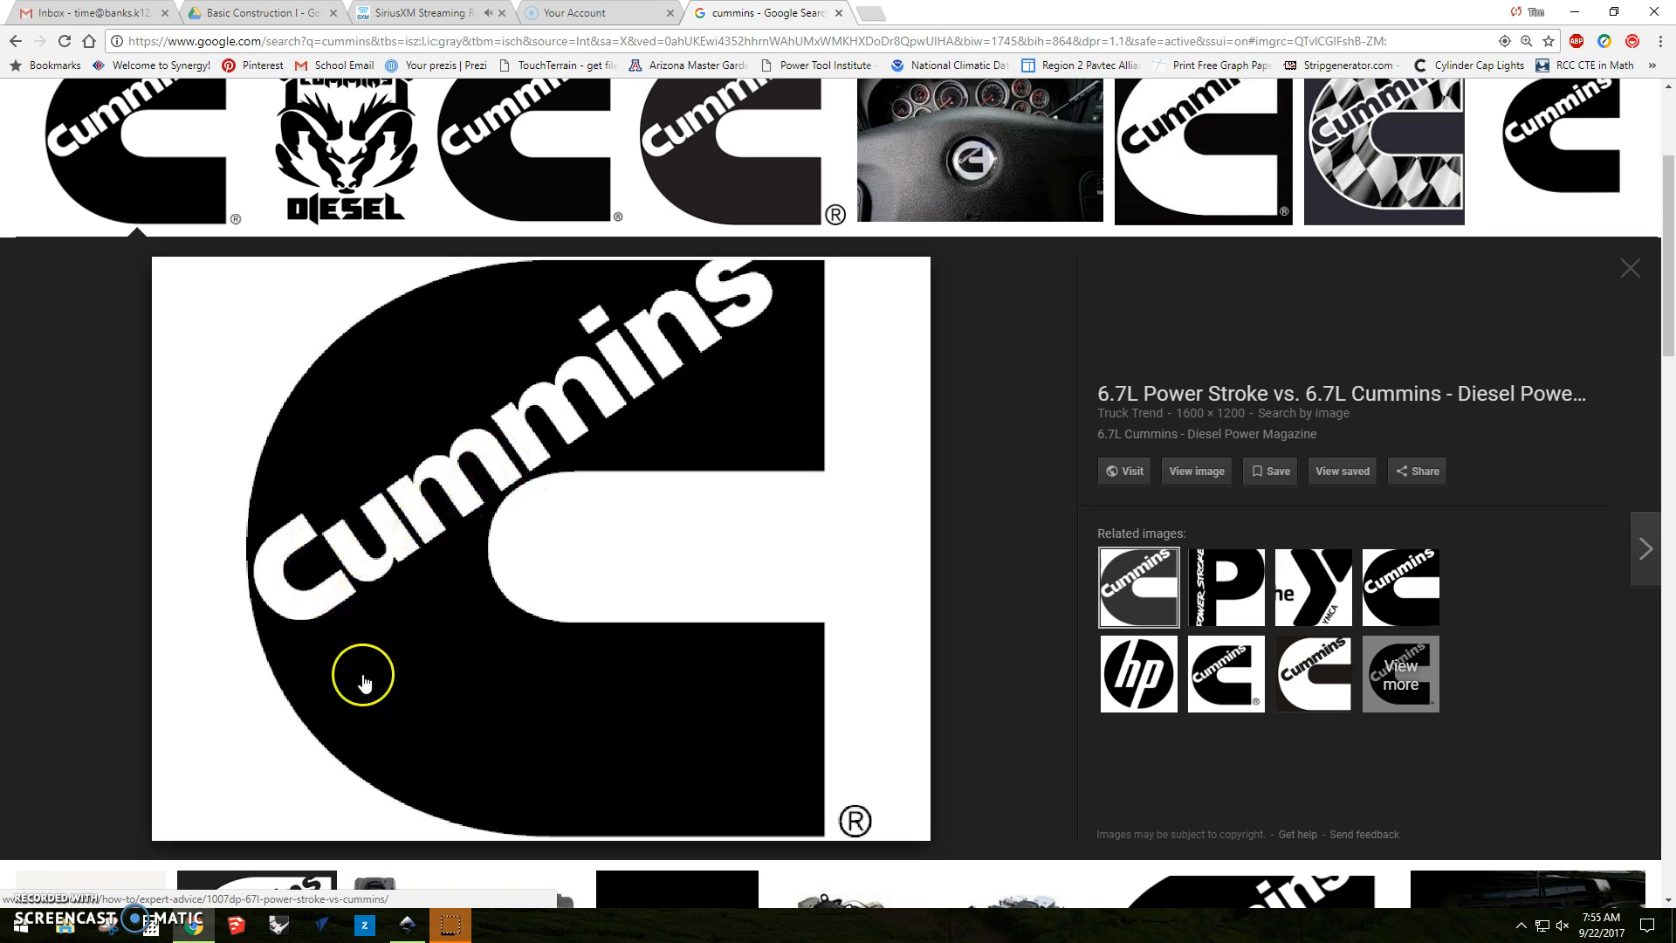
click(535, 136)
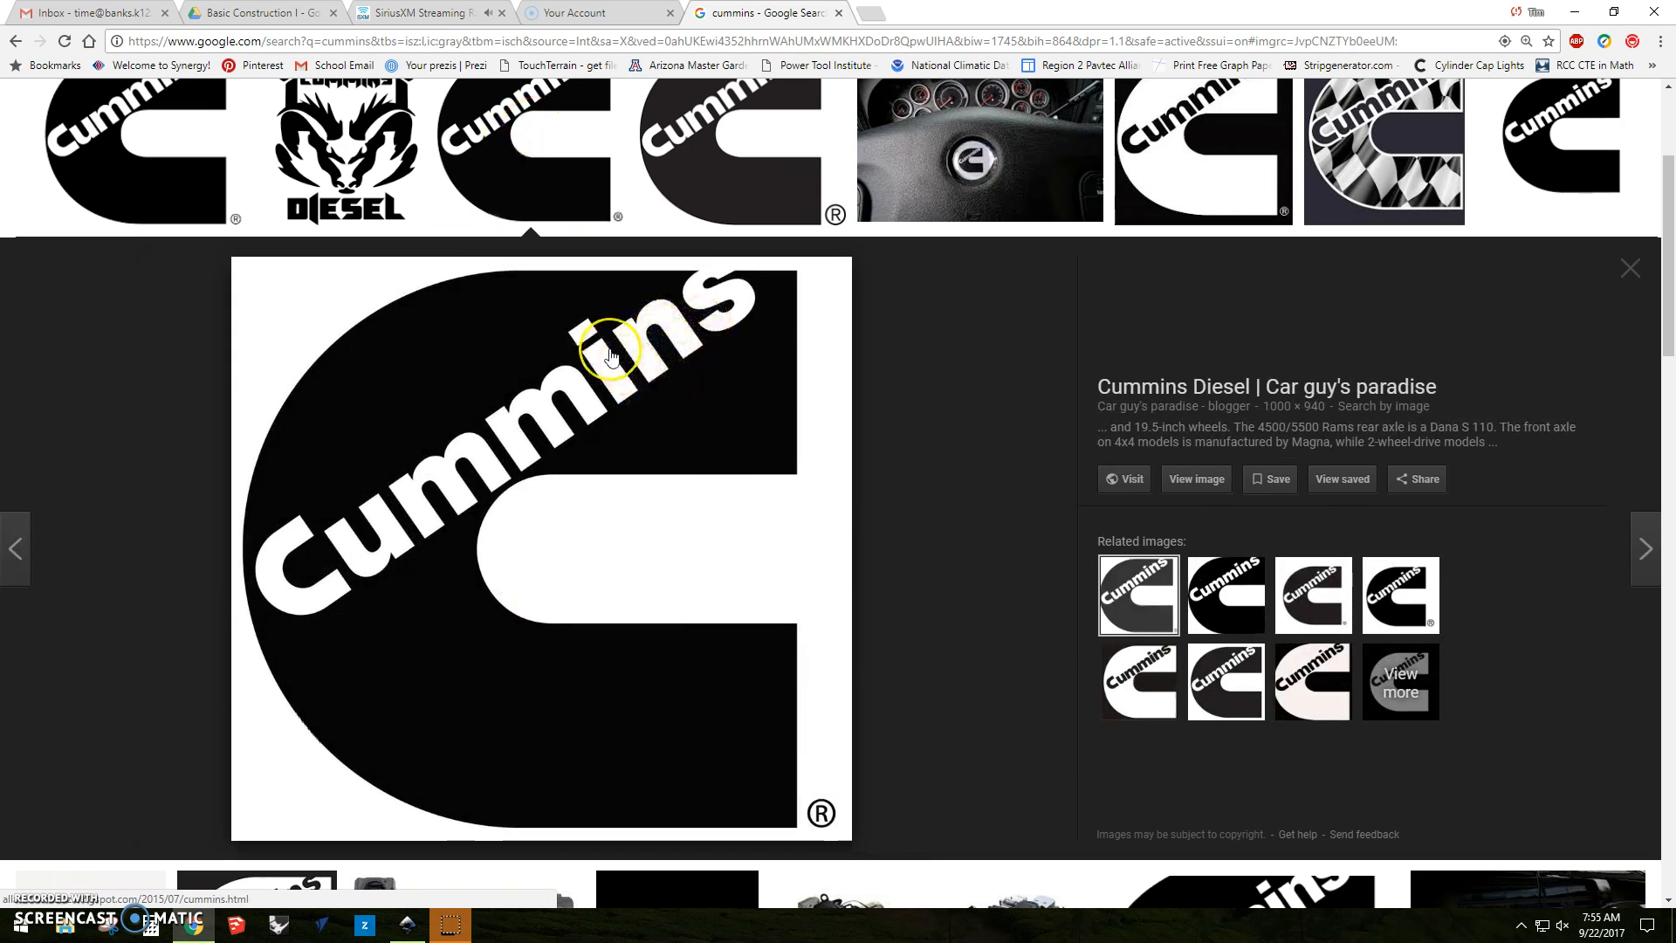
click(541, 402)
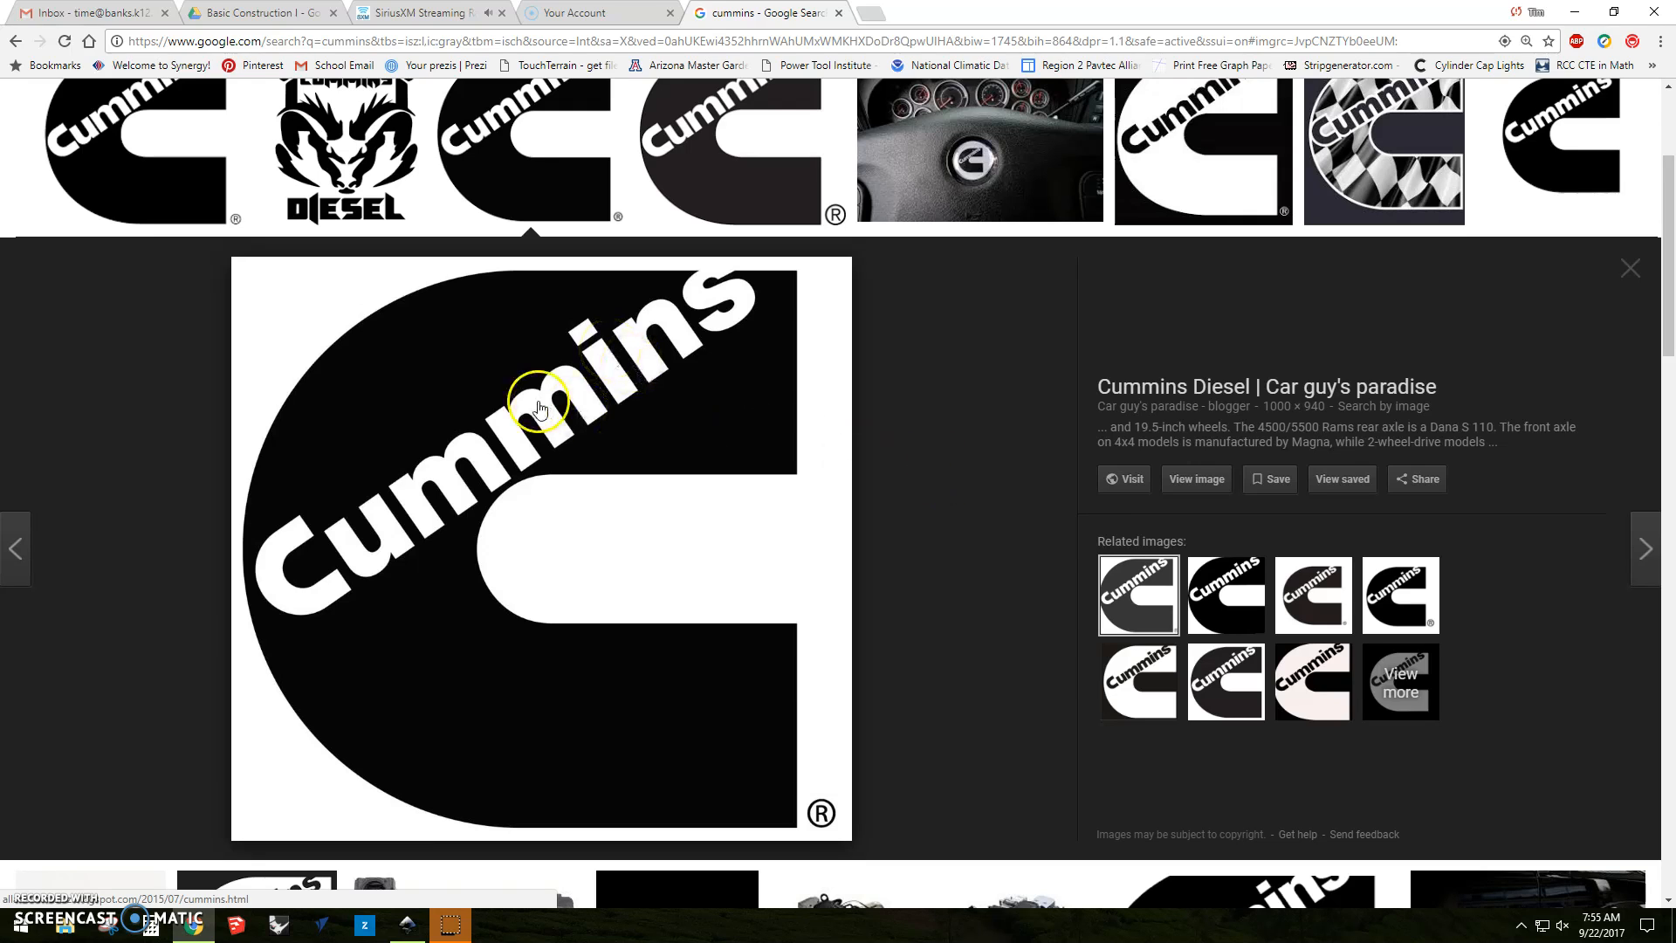
right_click(469, 437)
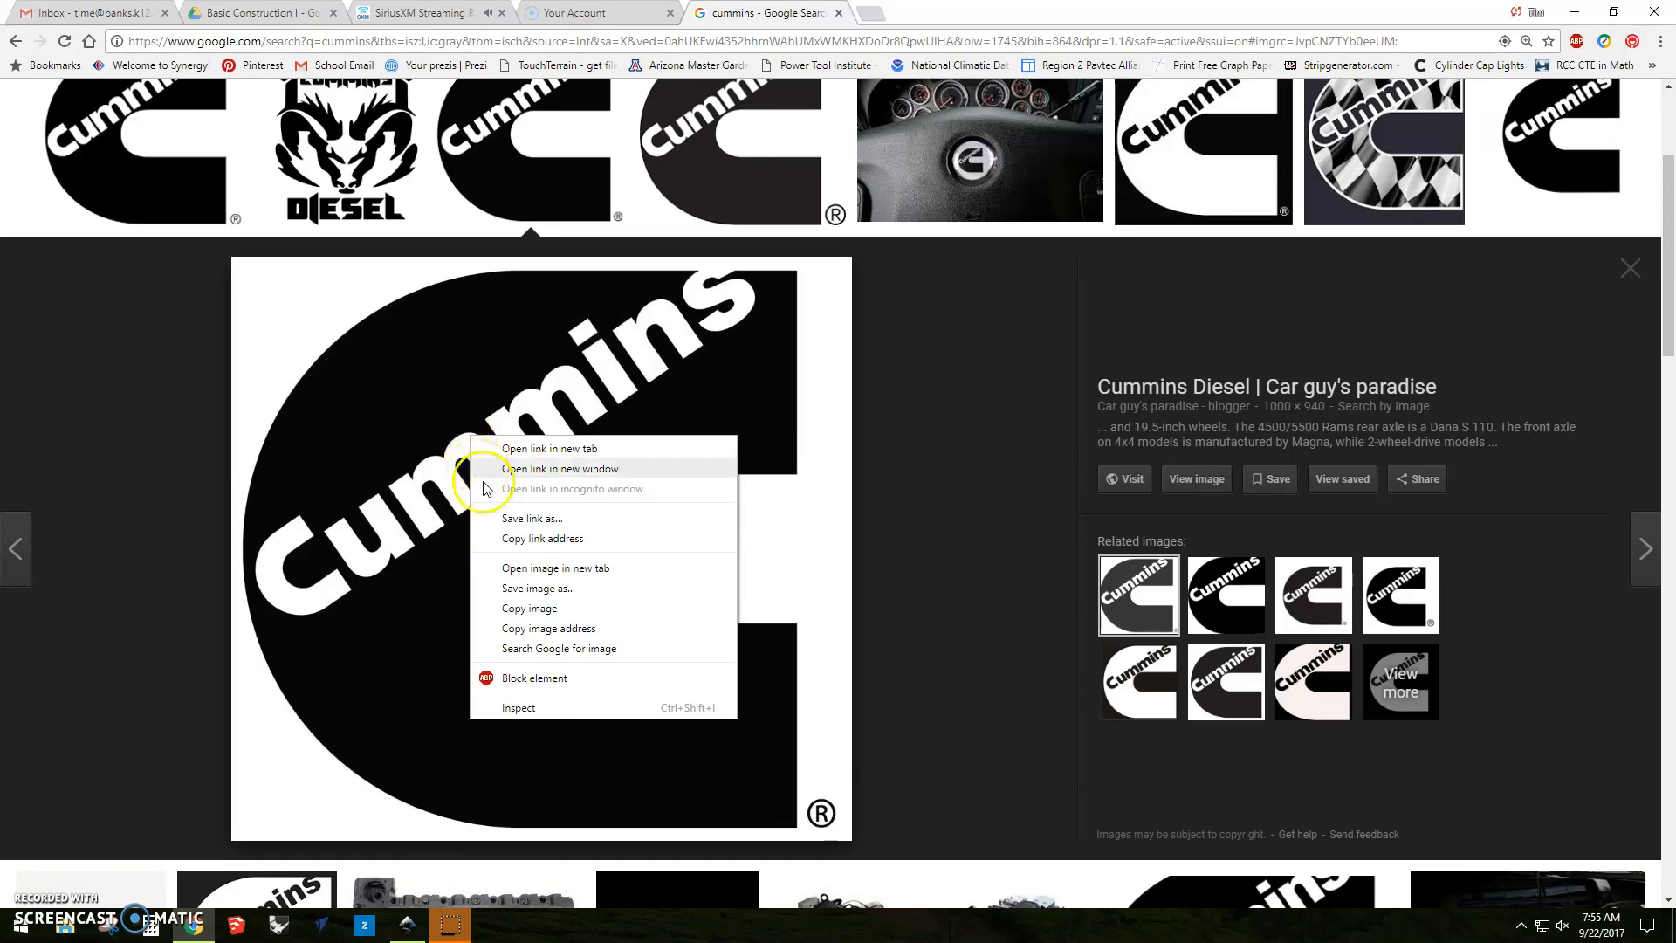
click(524, 609)
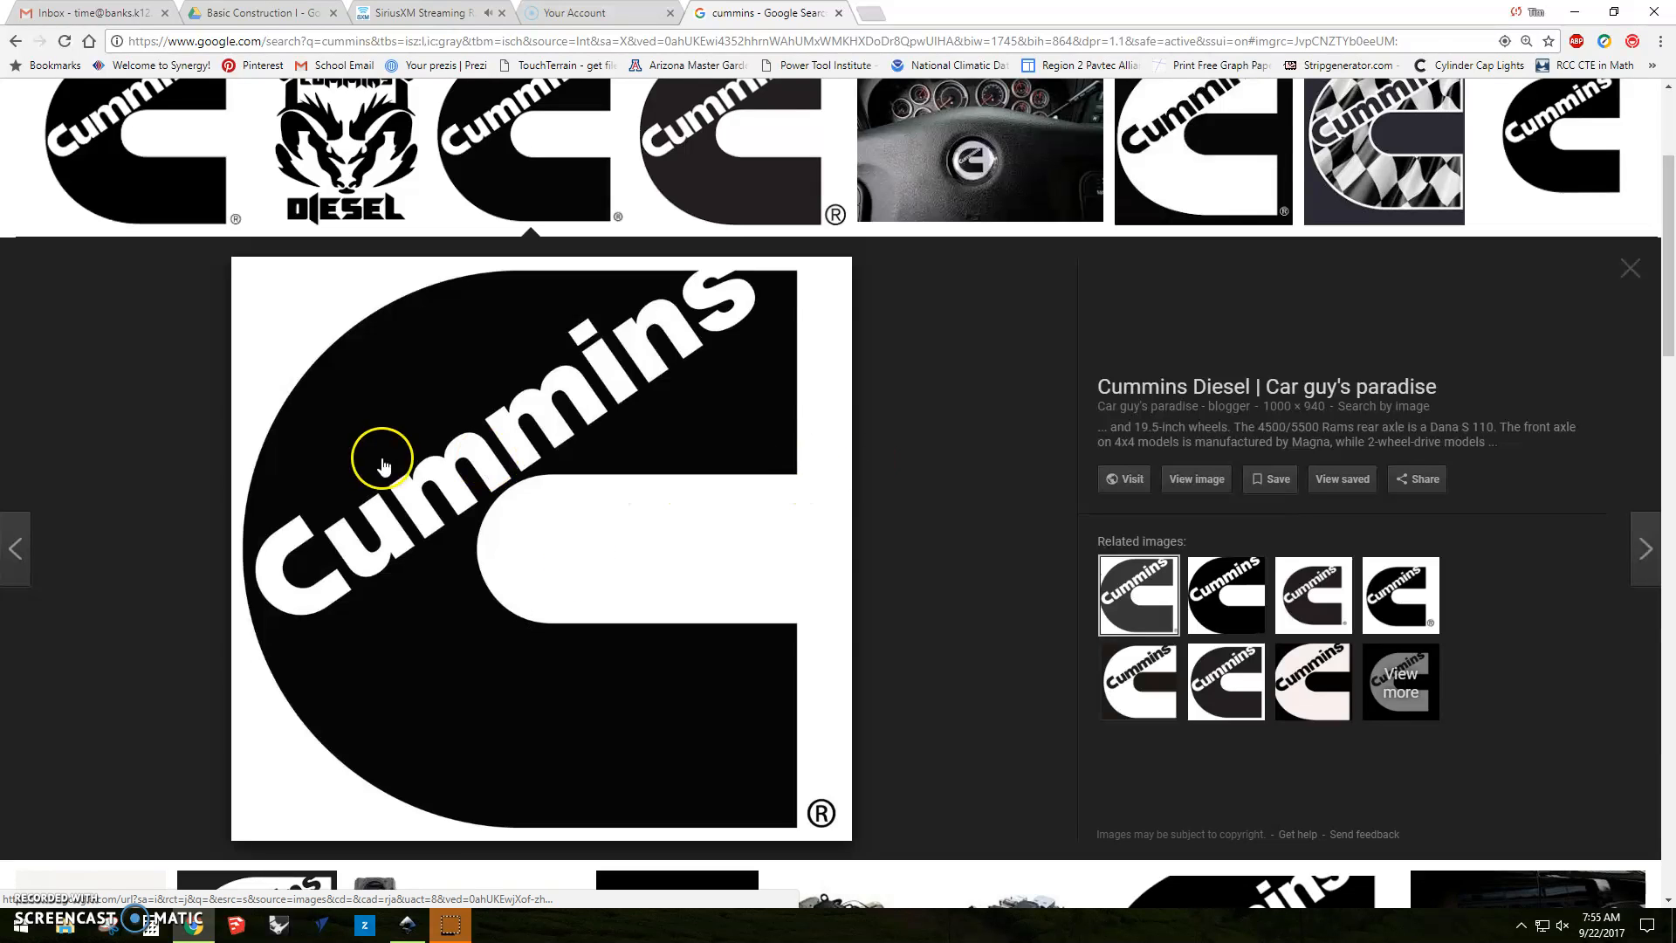
Step: Switch to Inkscape and paste the copied Cummins logo into the document
click(407, 934)
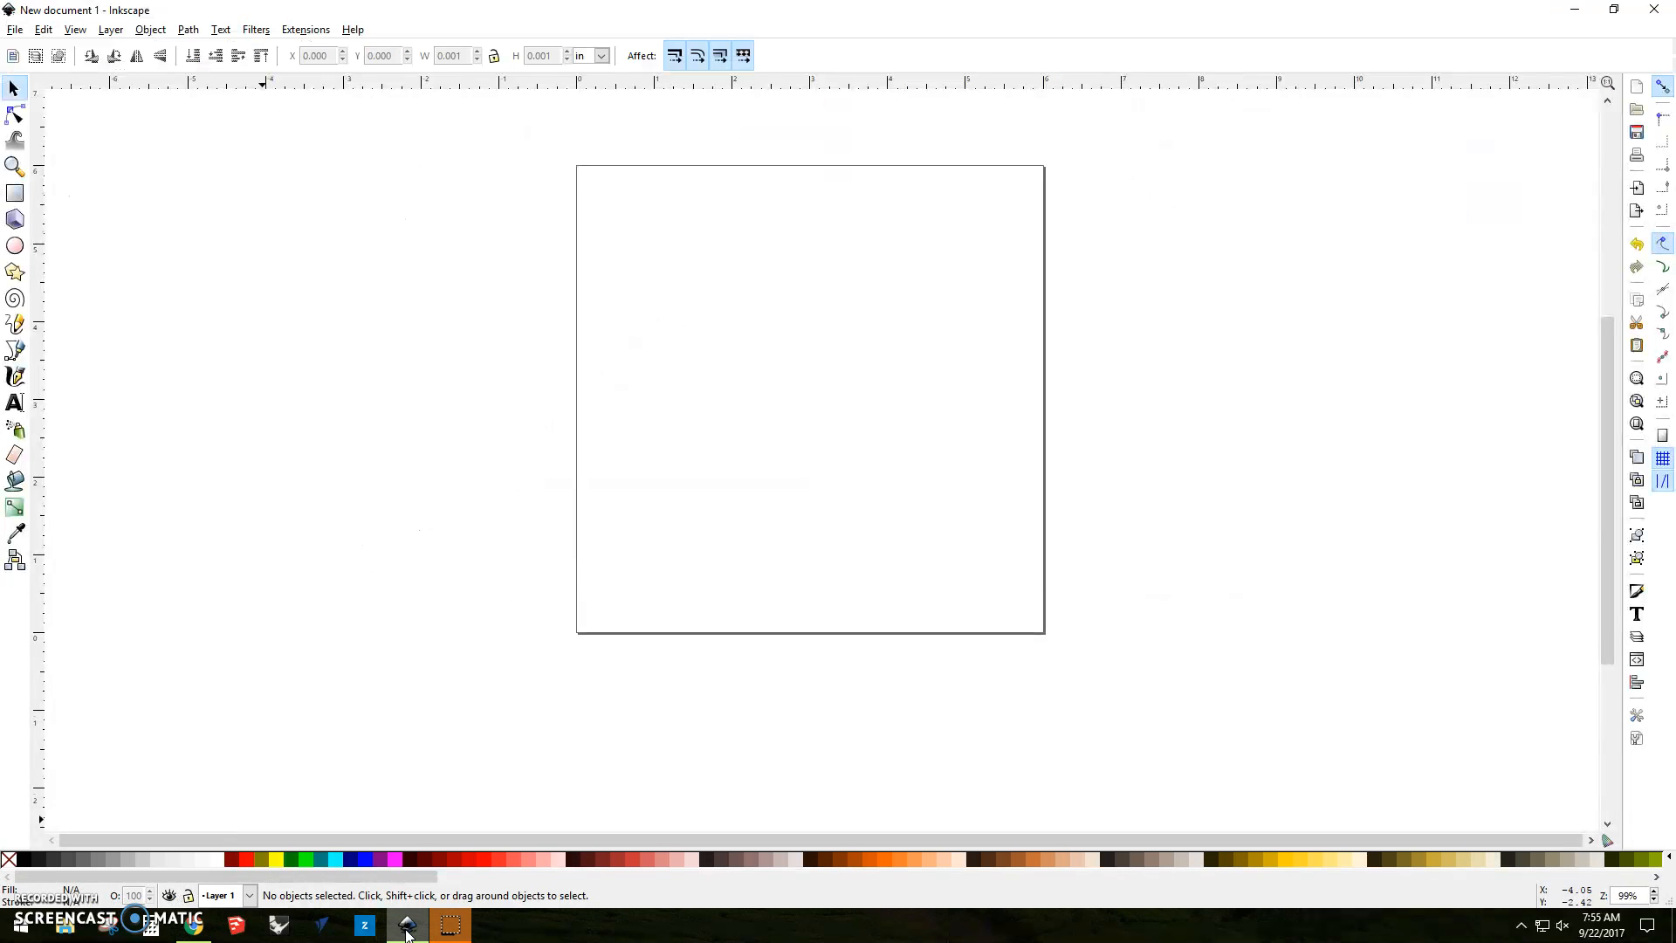
right_click(768, 387)
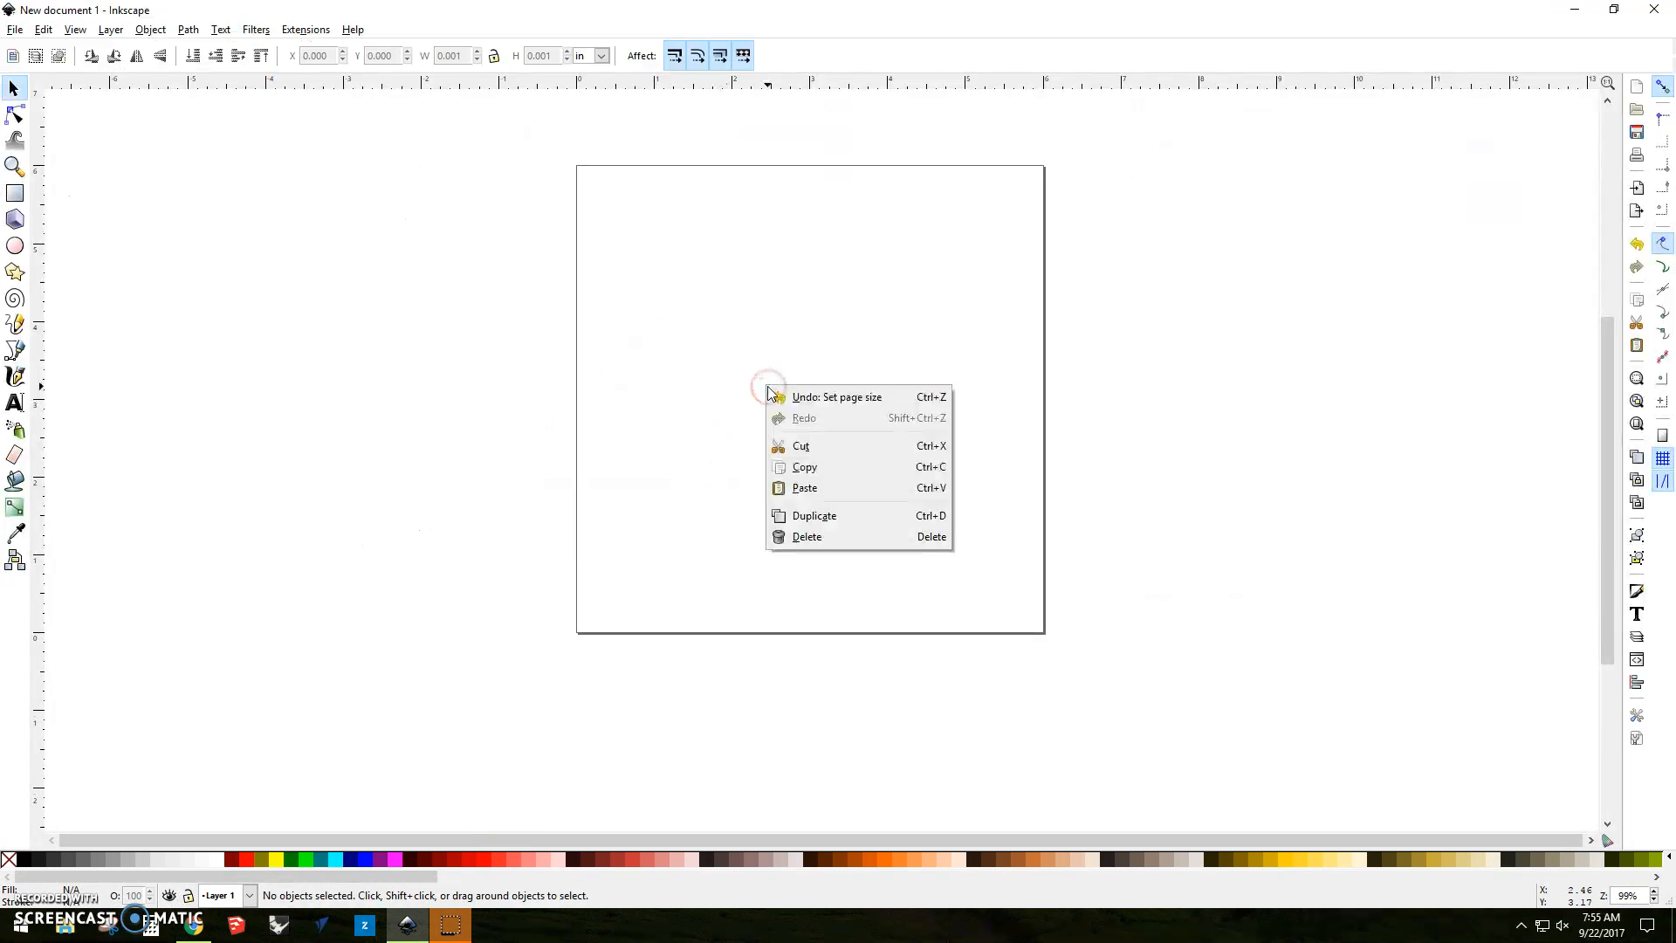
click(796, 485)
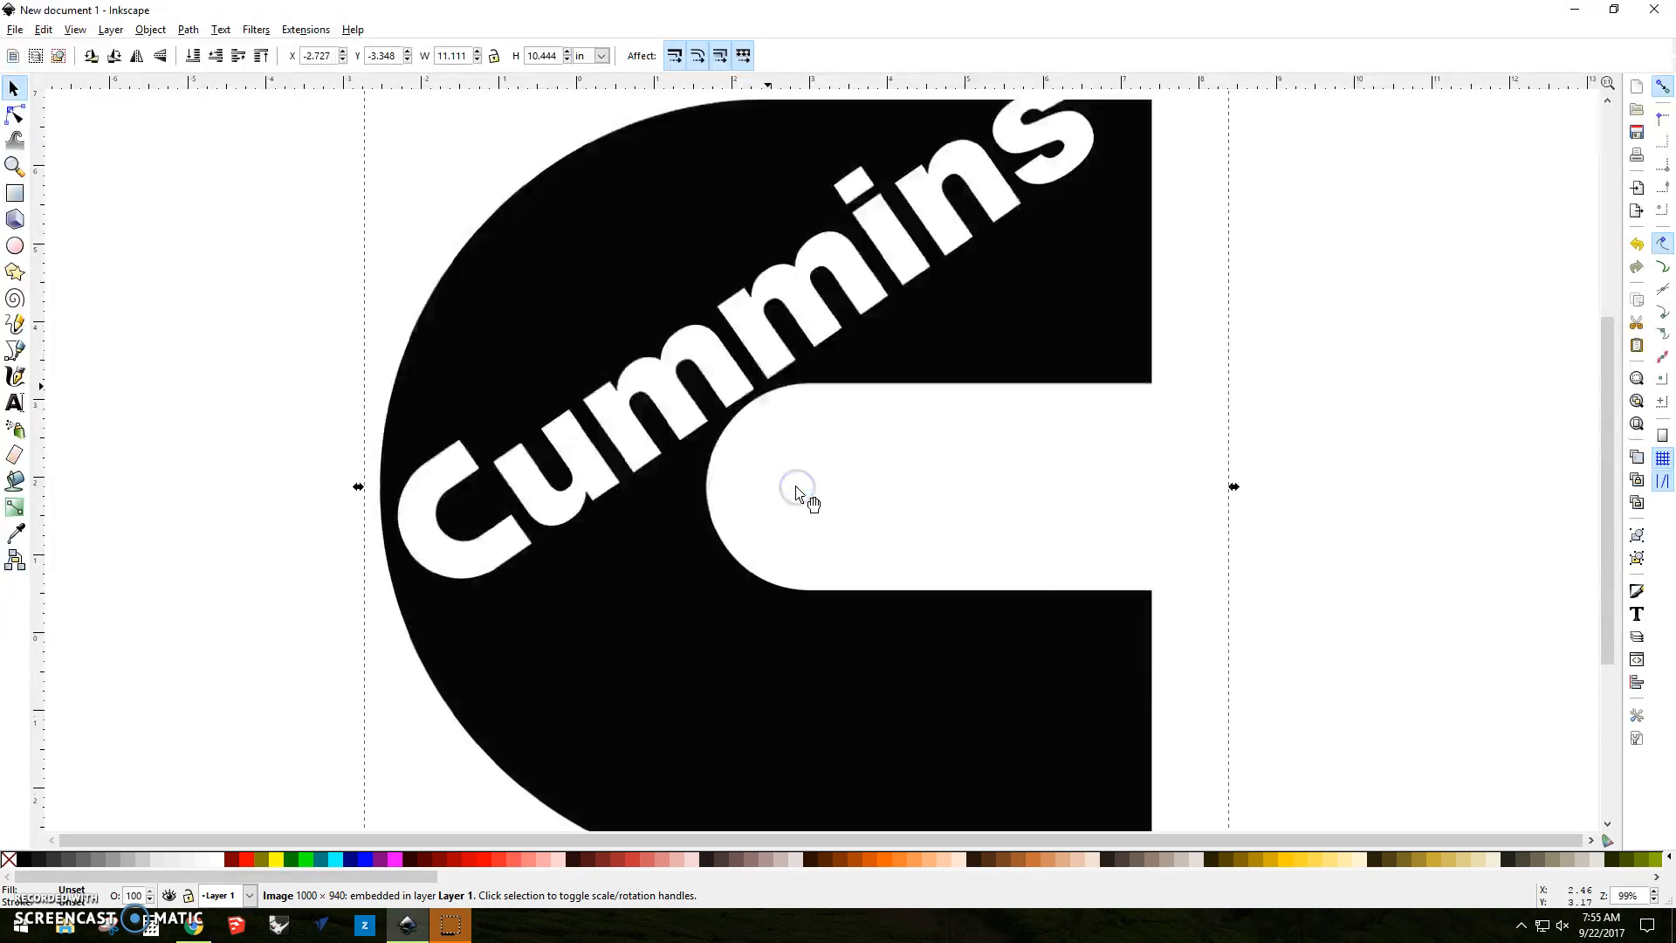
ctrl+scroll(840, 486, down, 1)
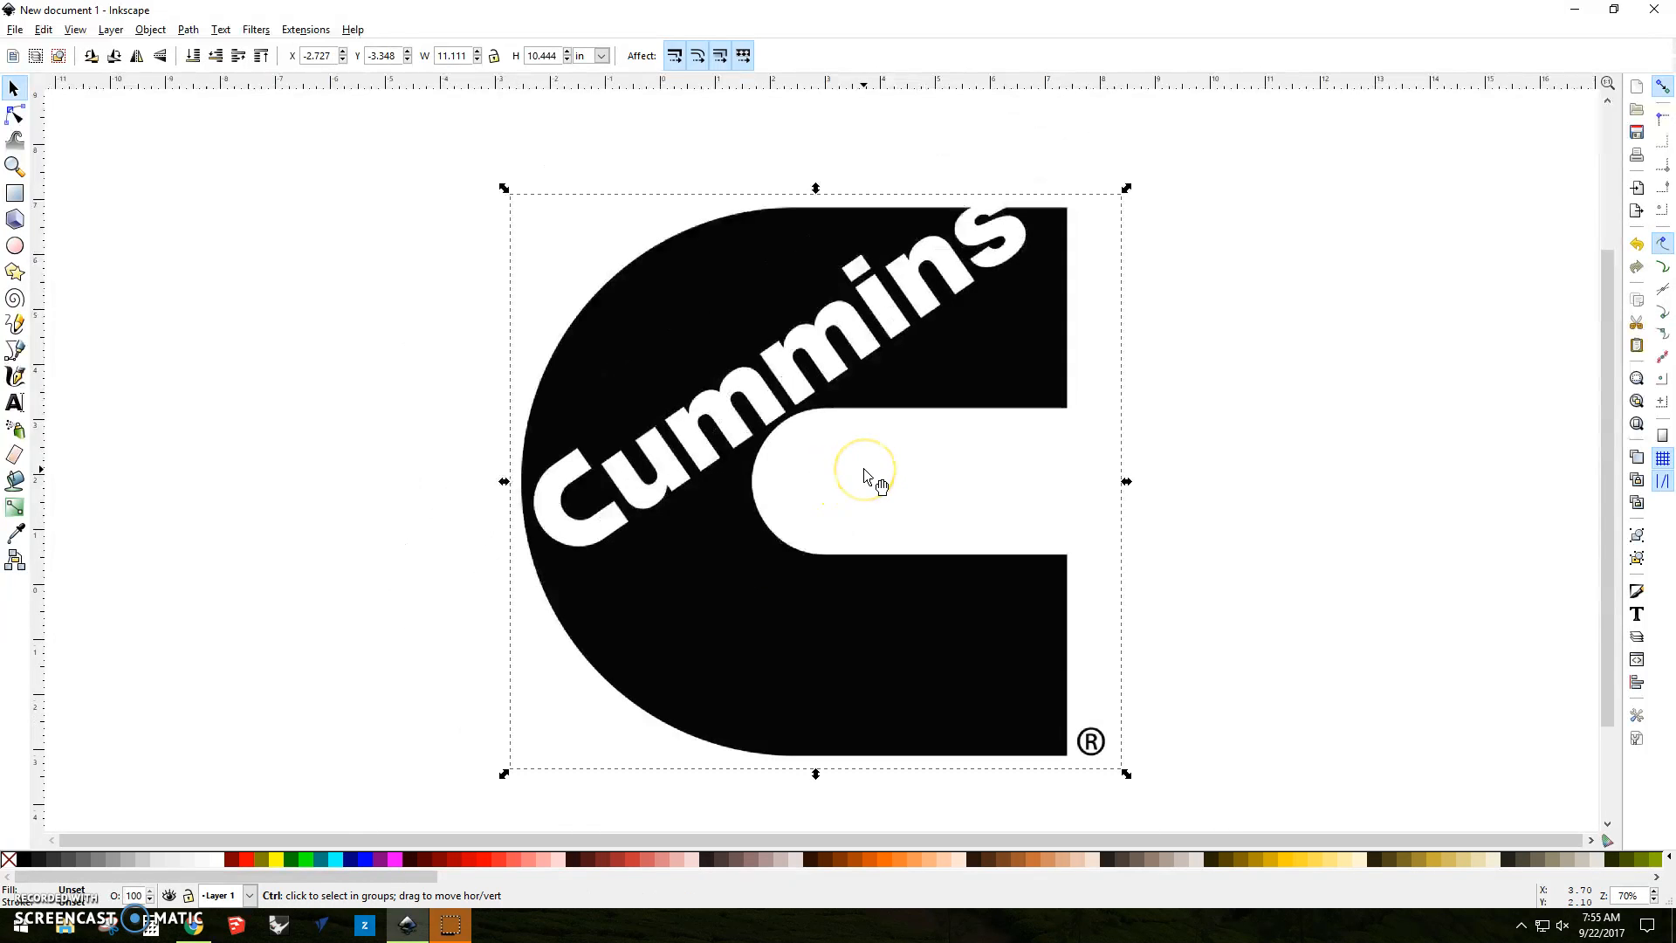
ctrl+scroll(864, 476, down, 1)
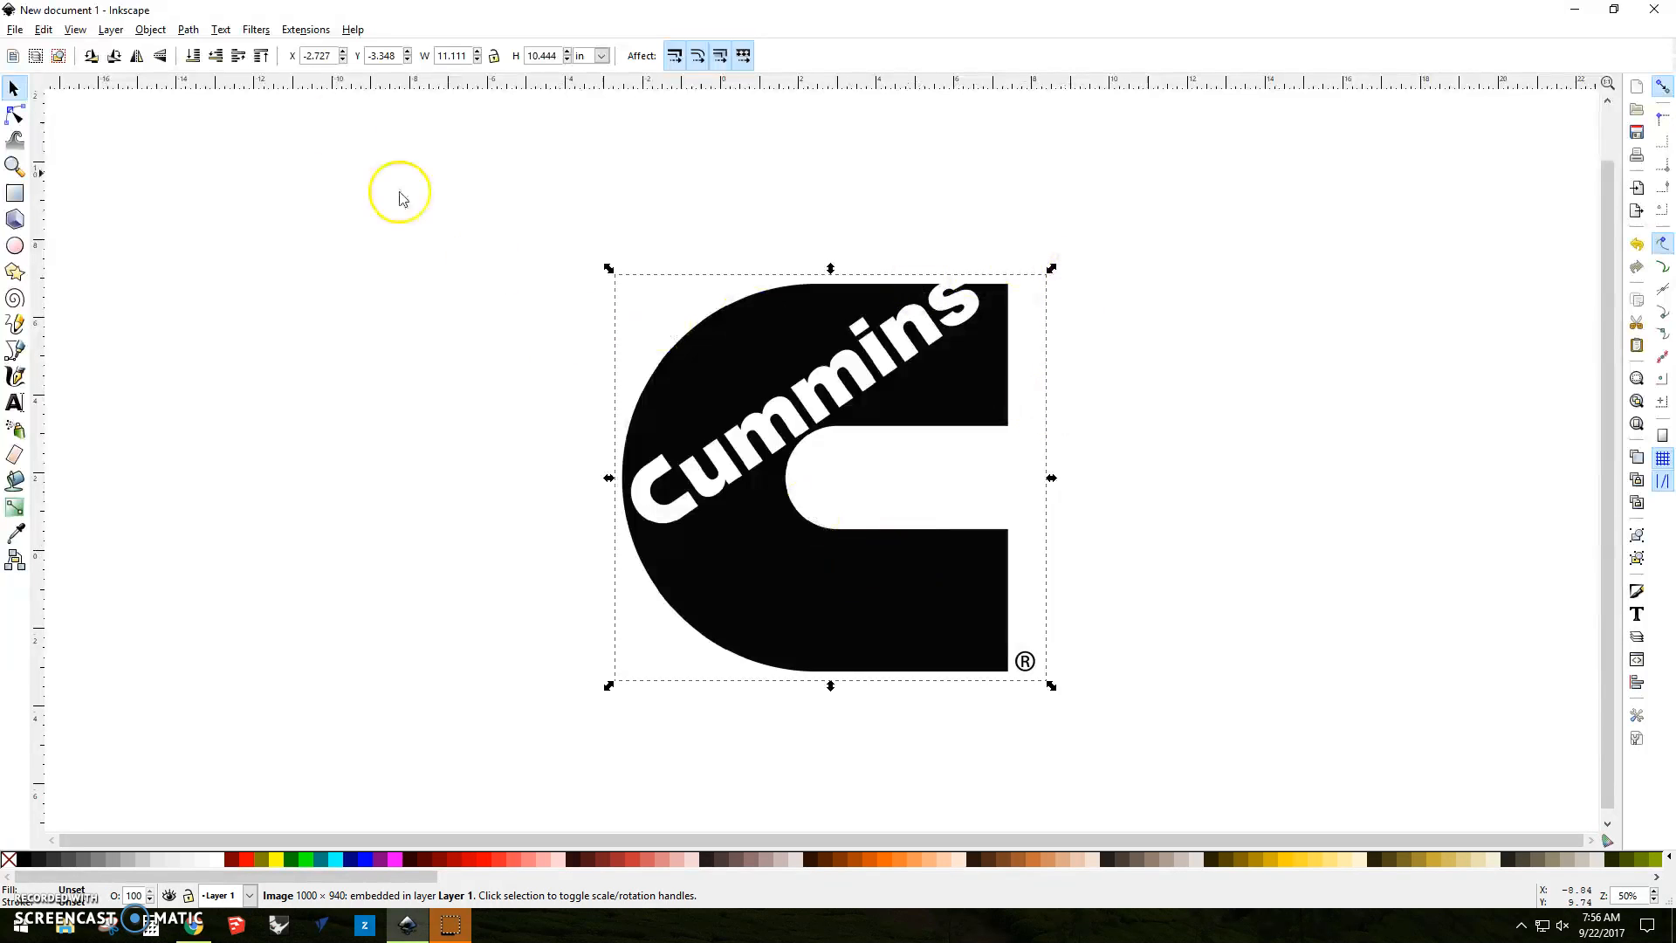
Step: Trace the pasted logo bitmap into a path using a single-scan brightness cutoff with a 0.450 threshold
click(188, 30)
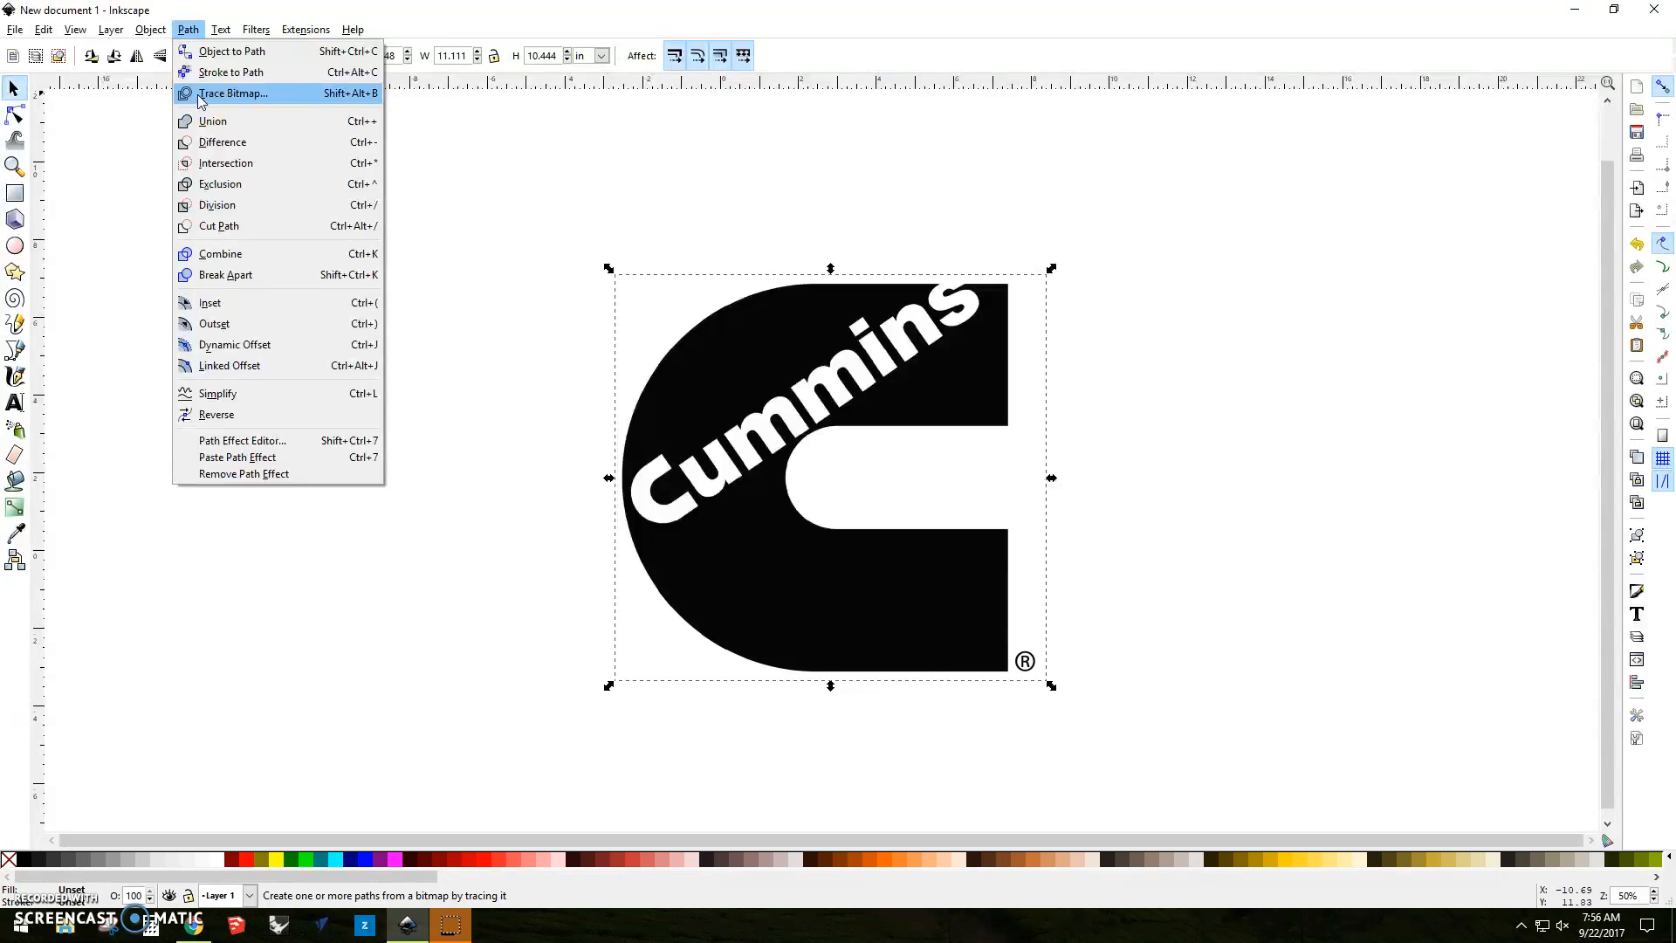
click(231, 94)
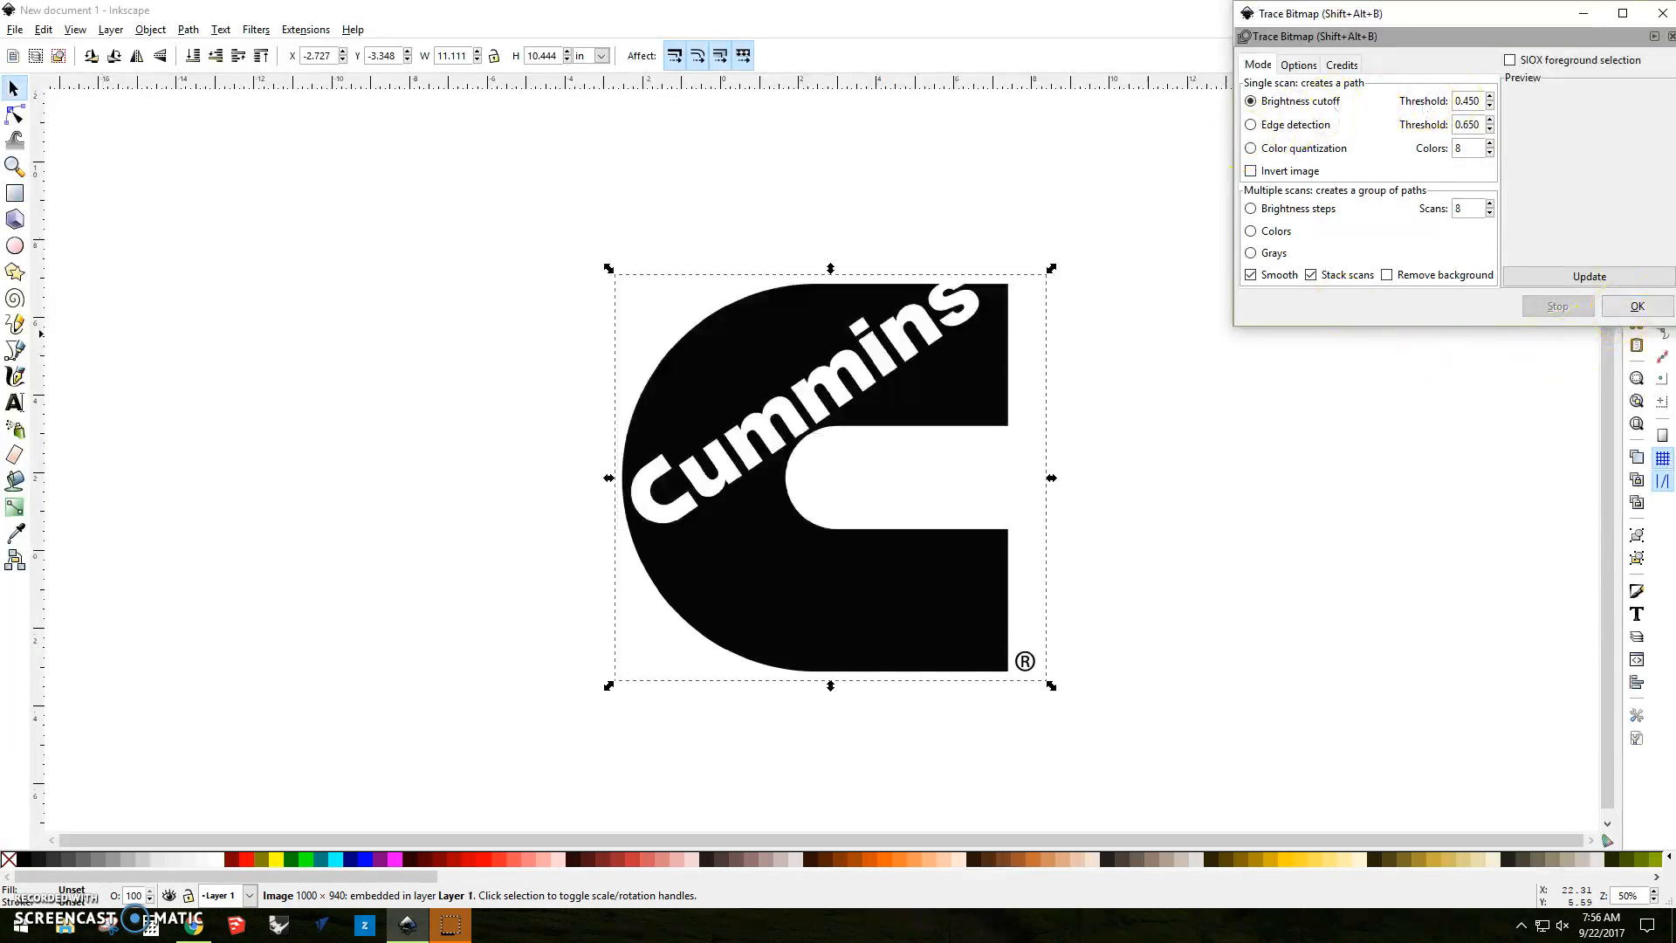
click(1652, 311)
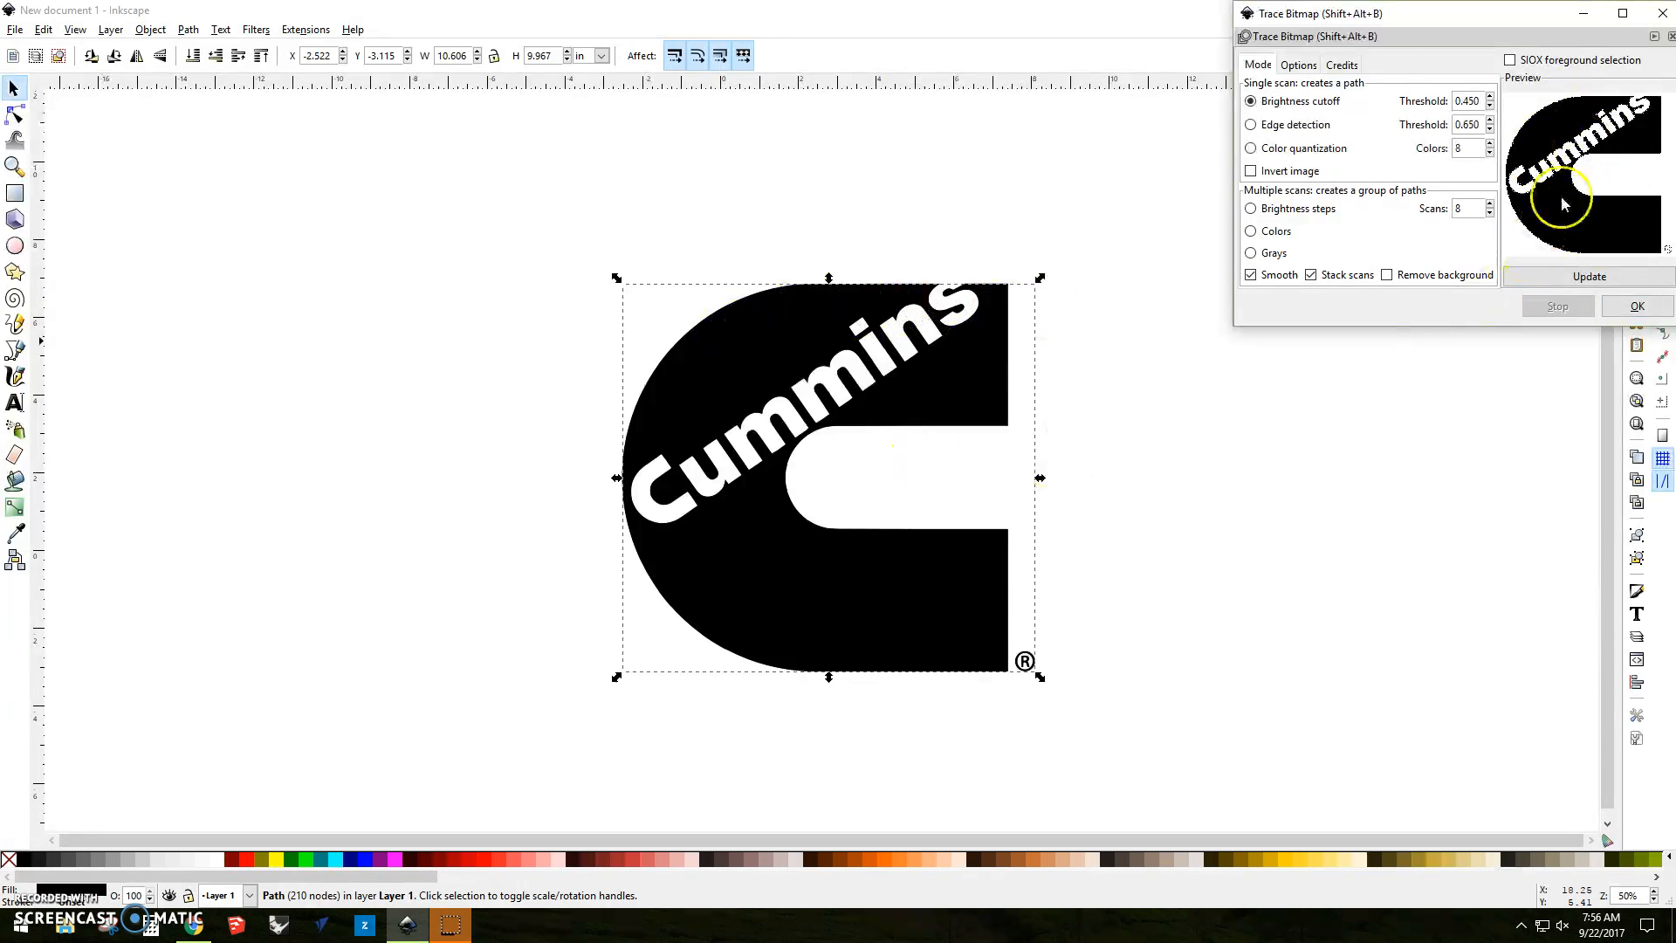
click(1661, 14)
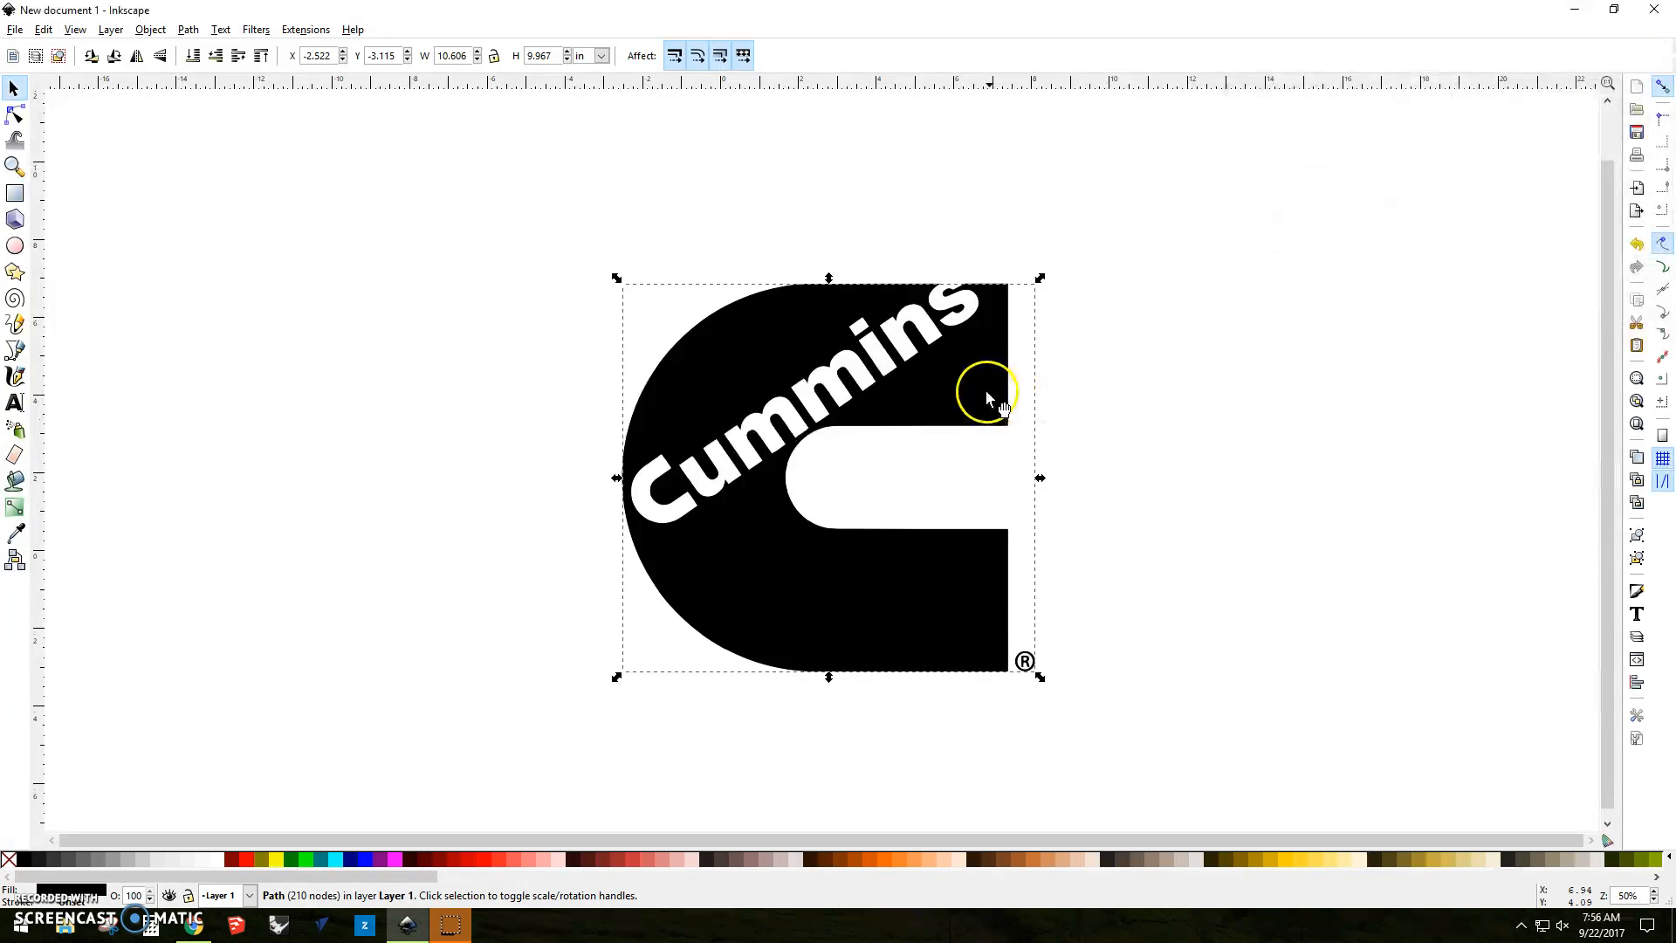
Step: Delete the original embedded logo image from behind the traced path, and place the traced path back over the page
drag(981, 389, 562, 391)
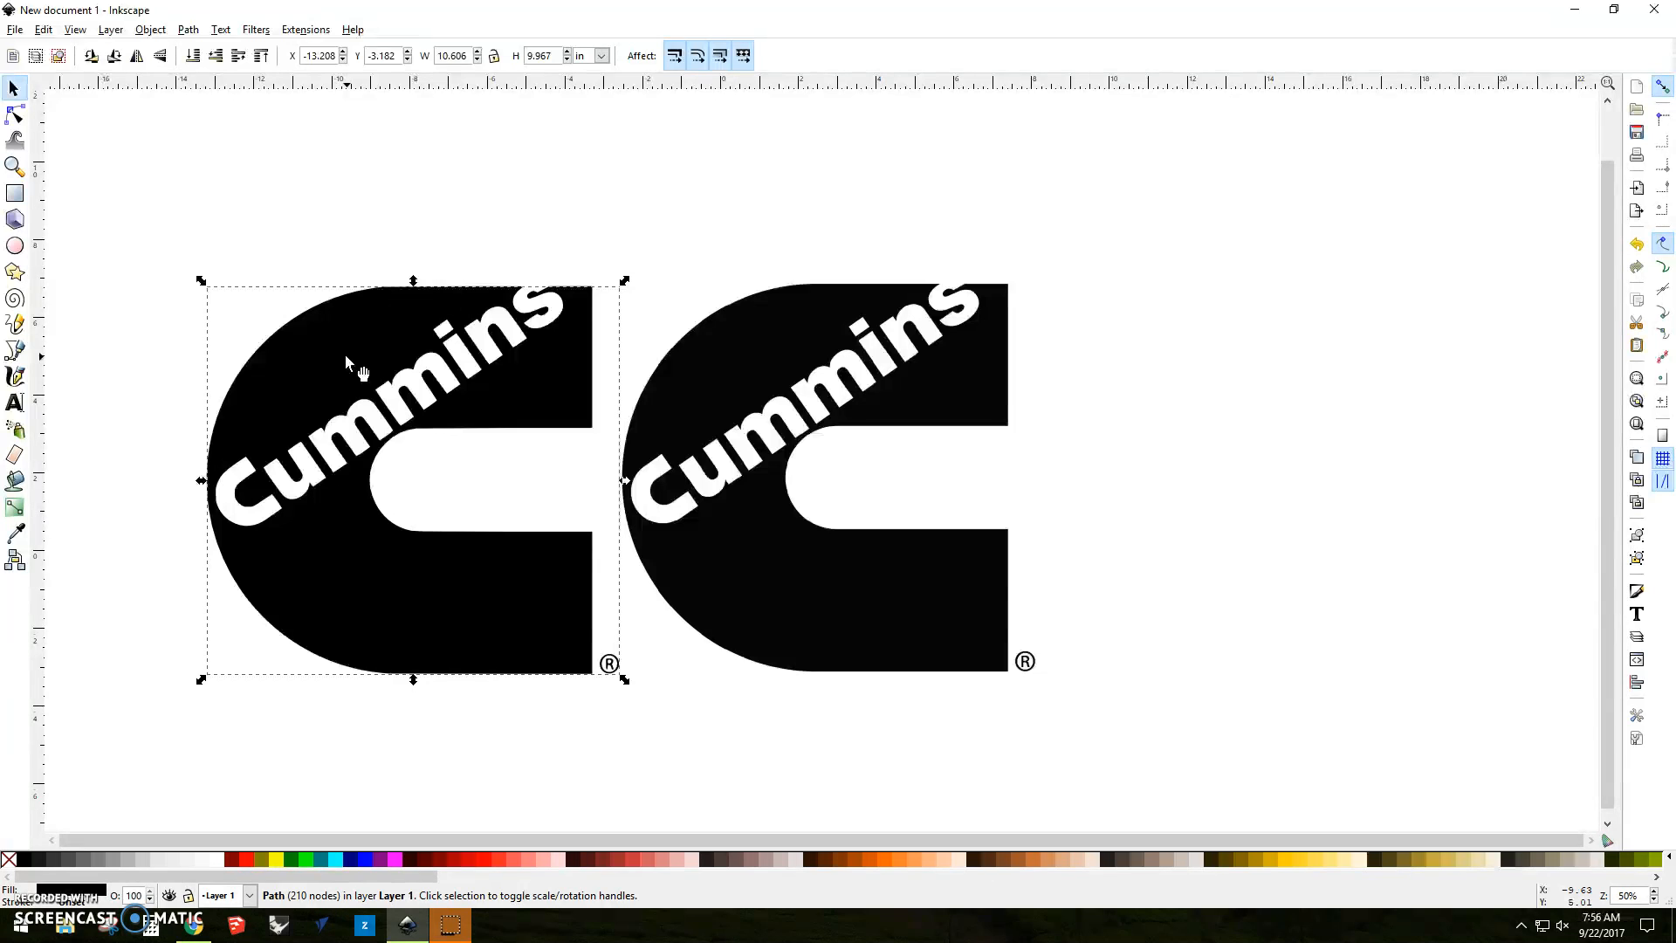
click(938, 394)
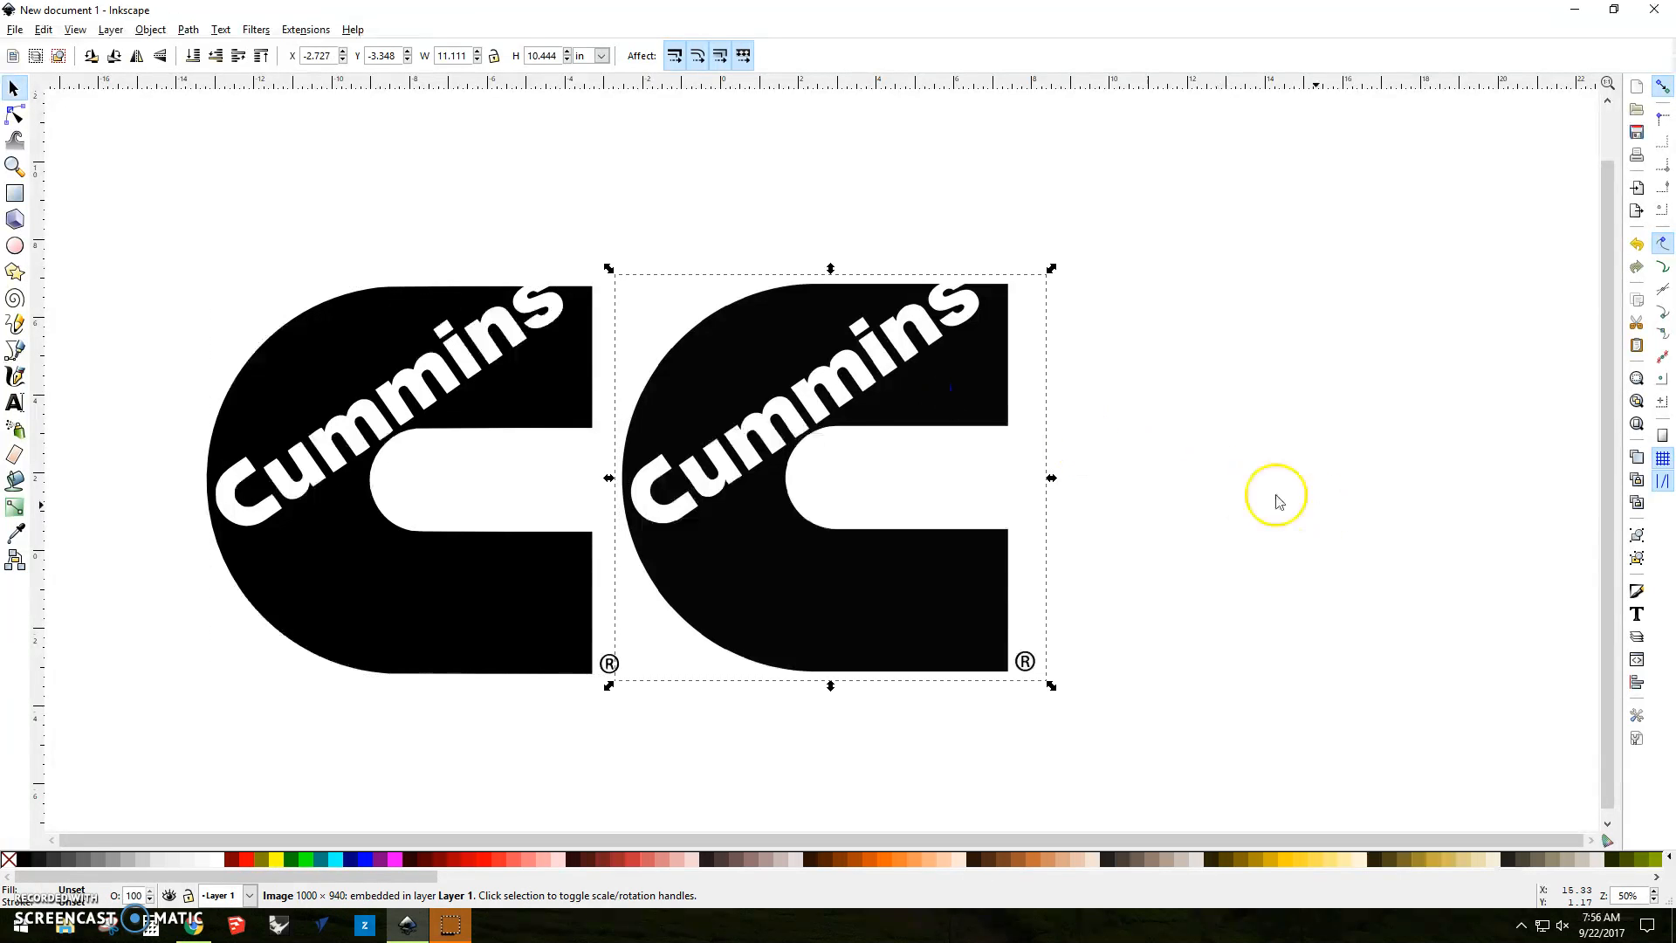
click(311, 340)
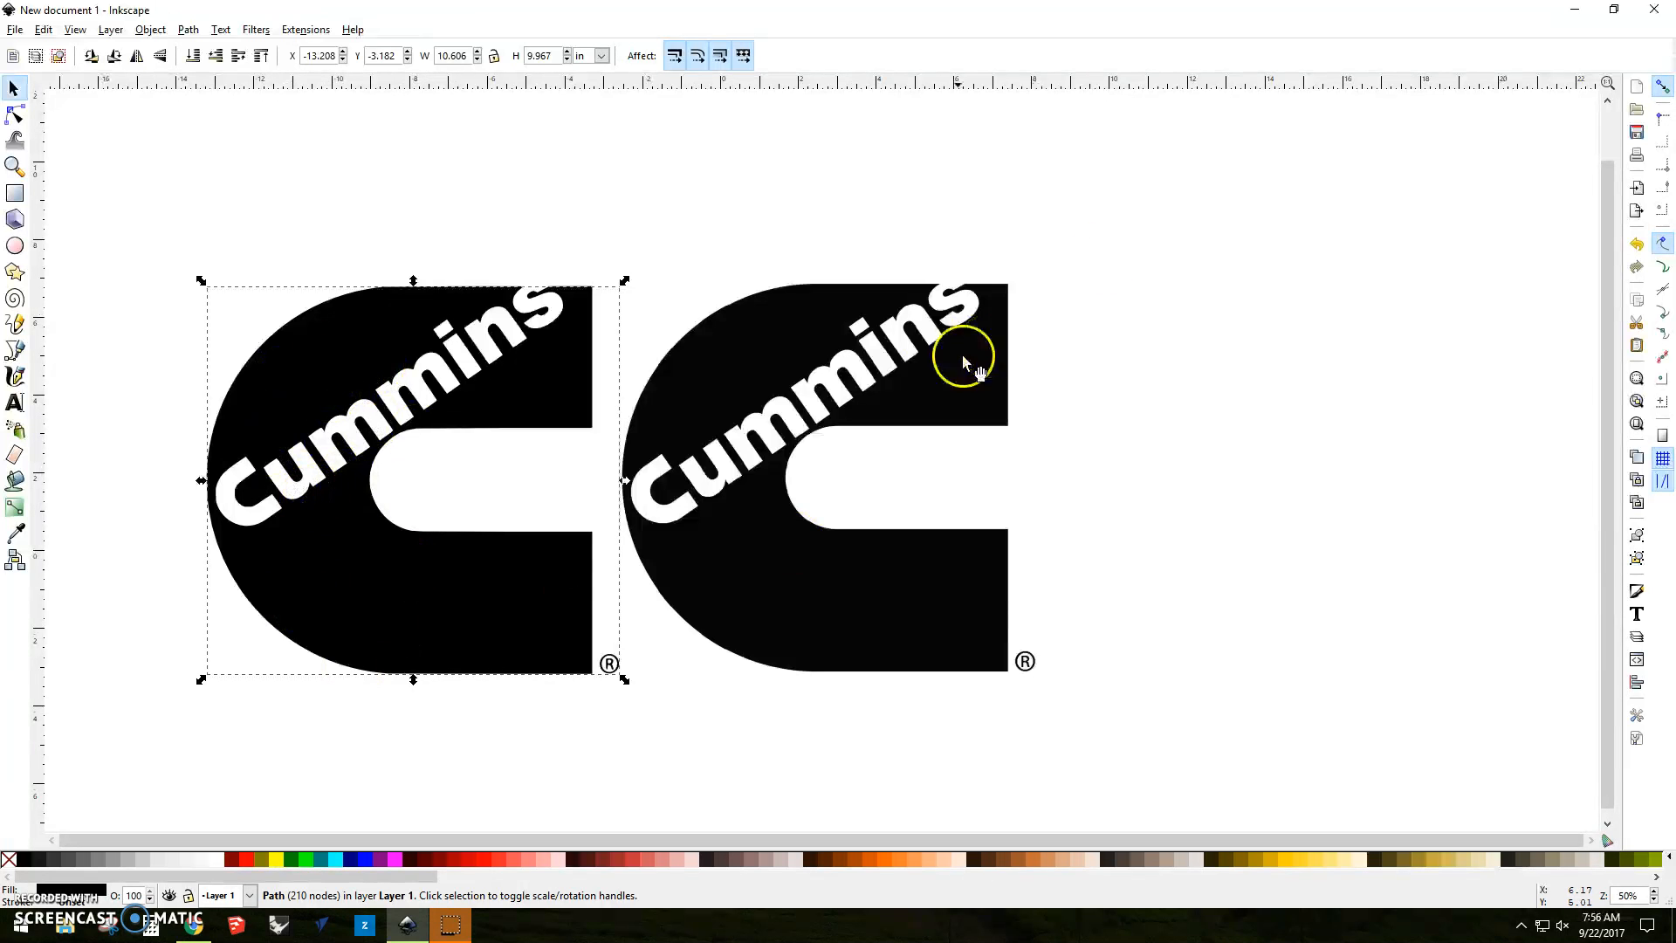
click(926, 402)
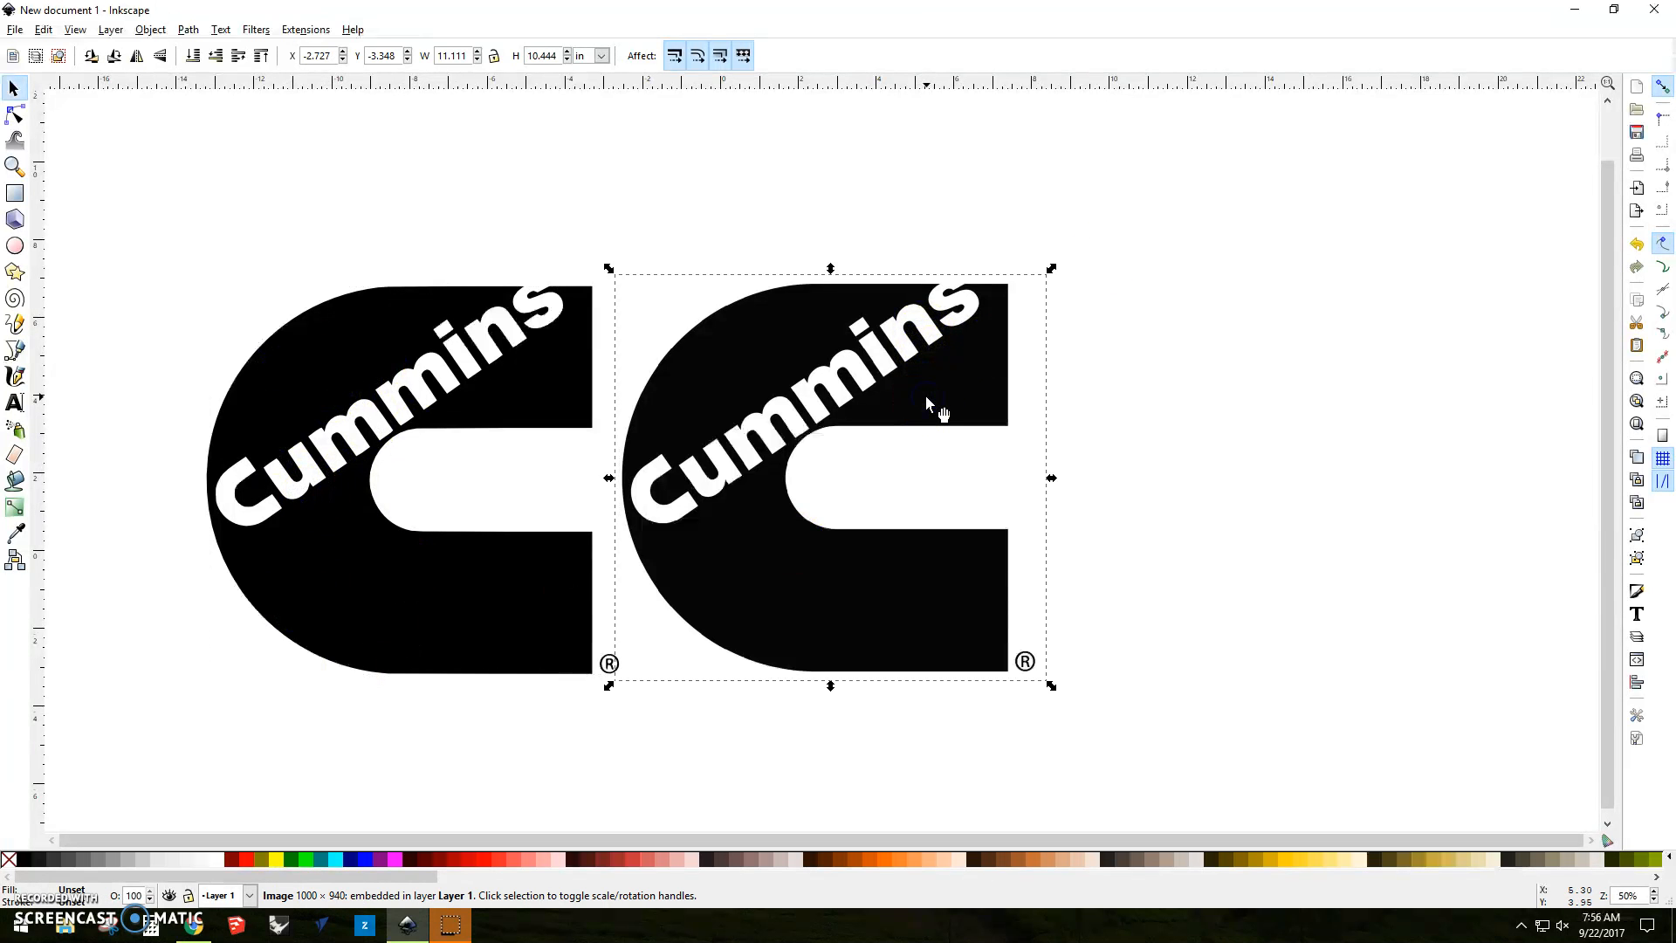
key(Delete)
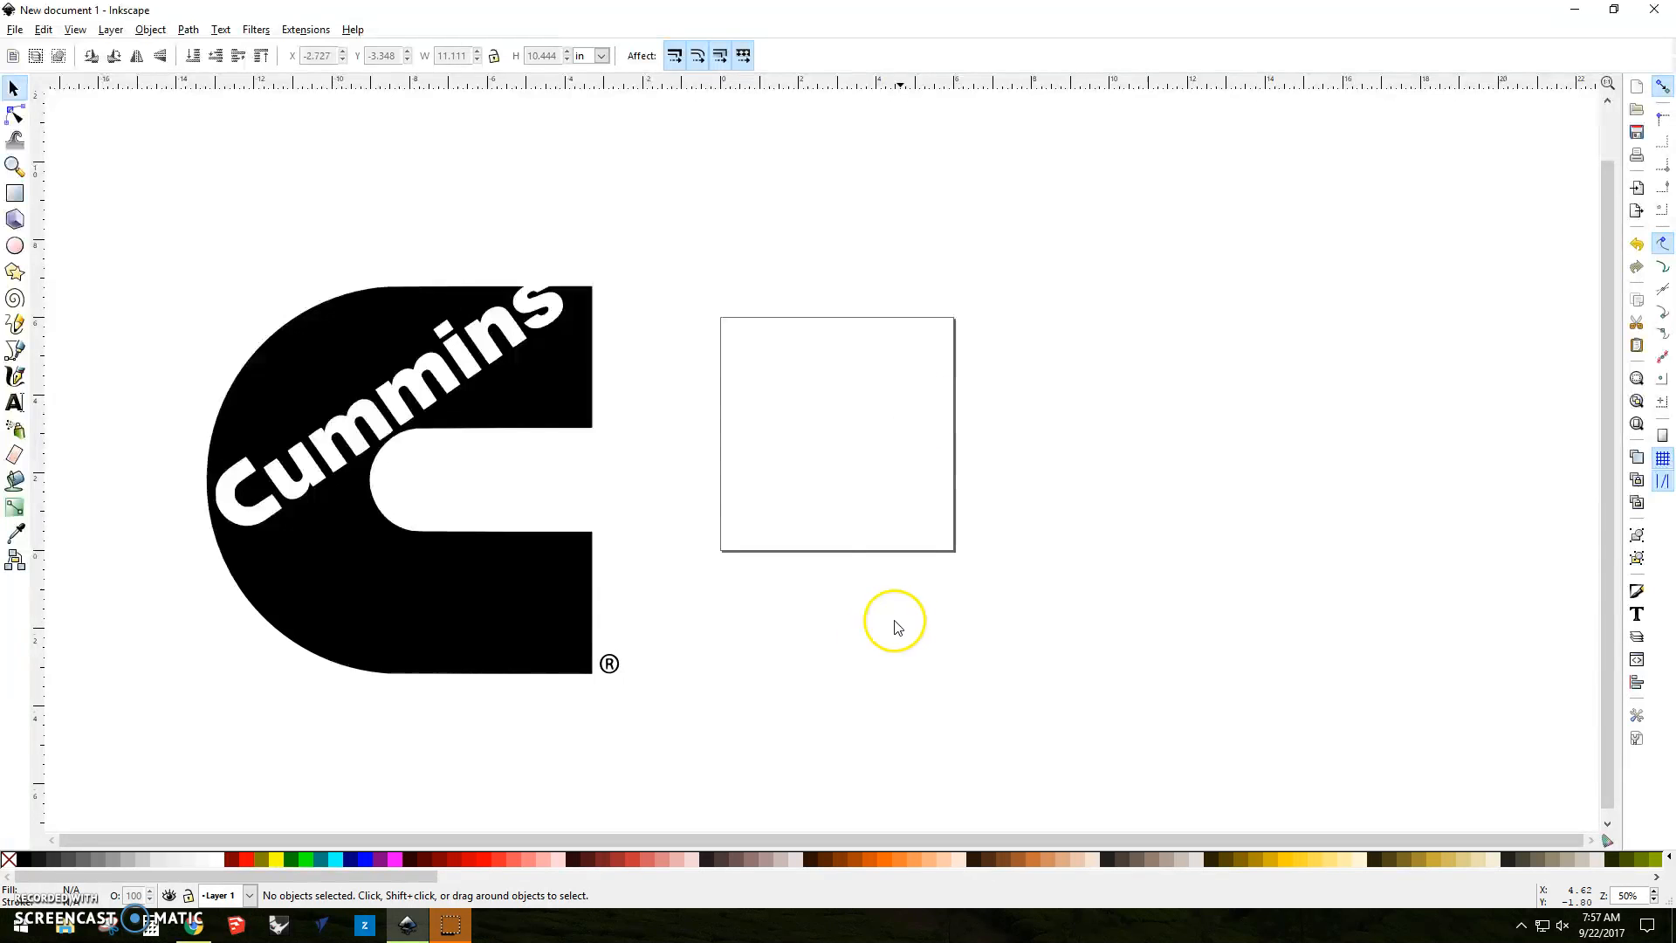
click(494, 387)
drag(489, 397, 919, 354)
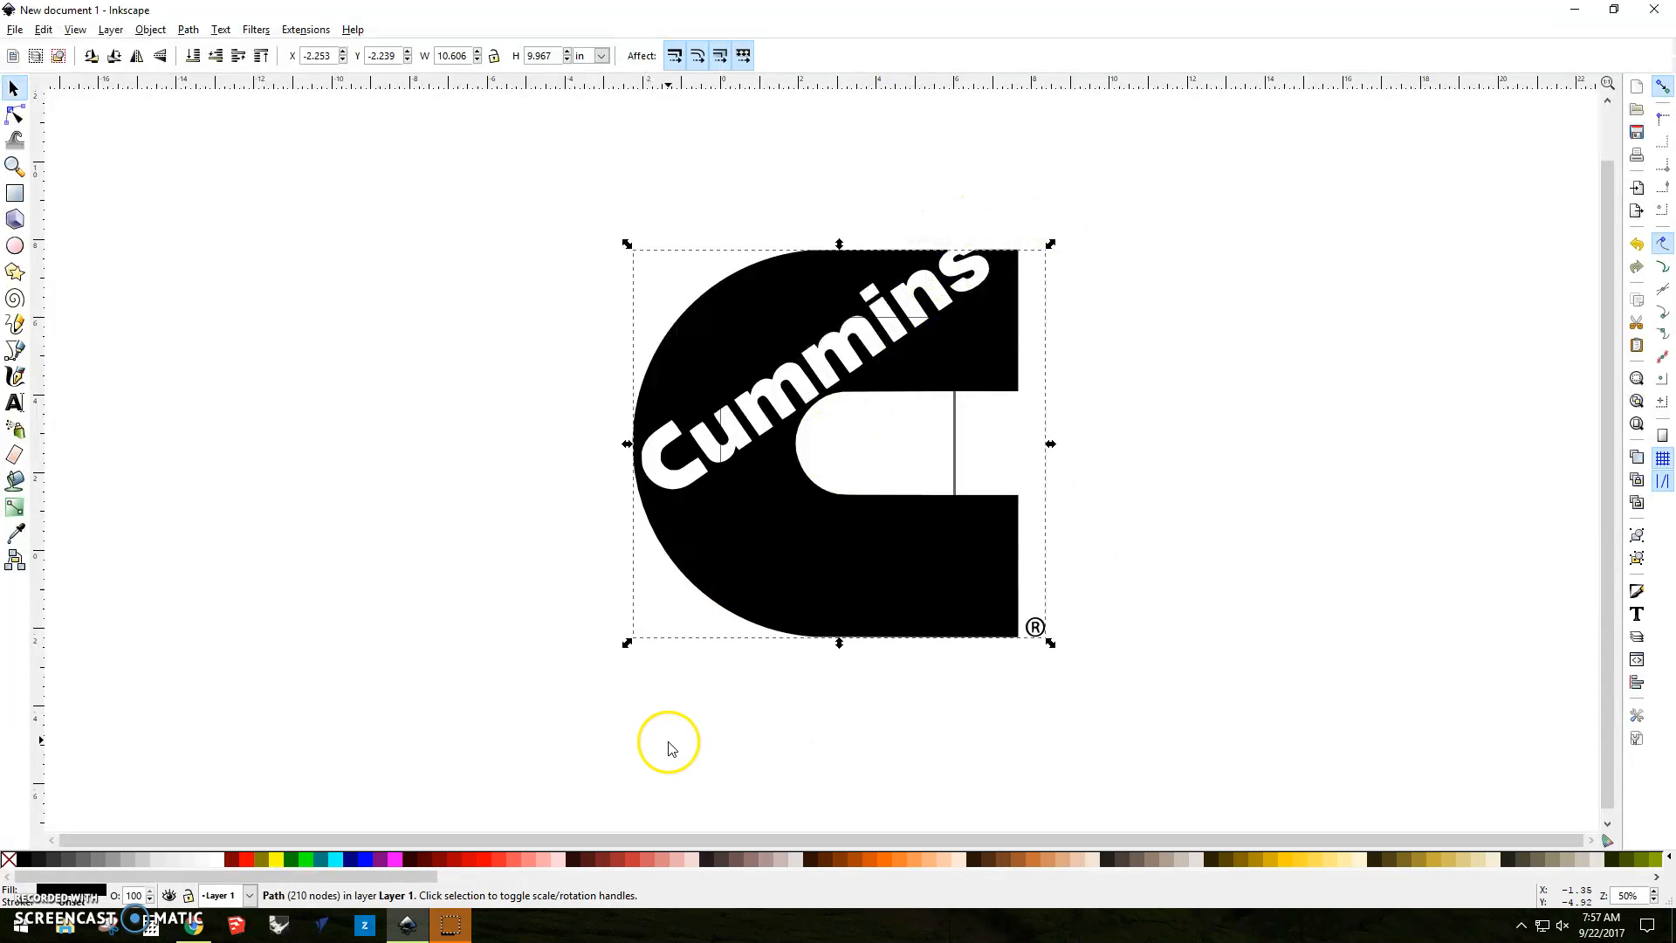
Step: Remove the traced logo's fill and give it a flat black stroke
click(88, 897)
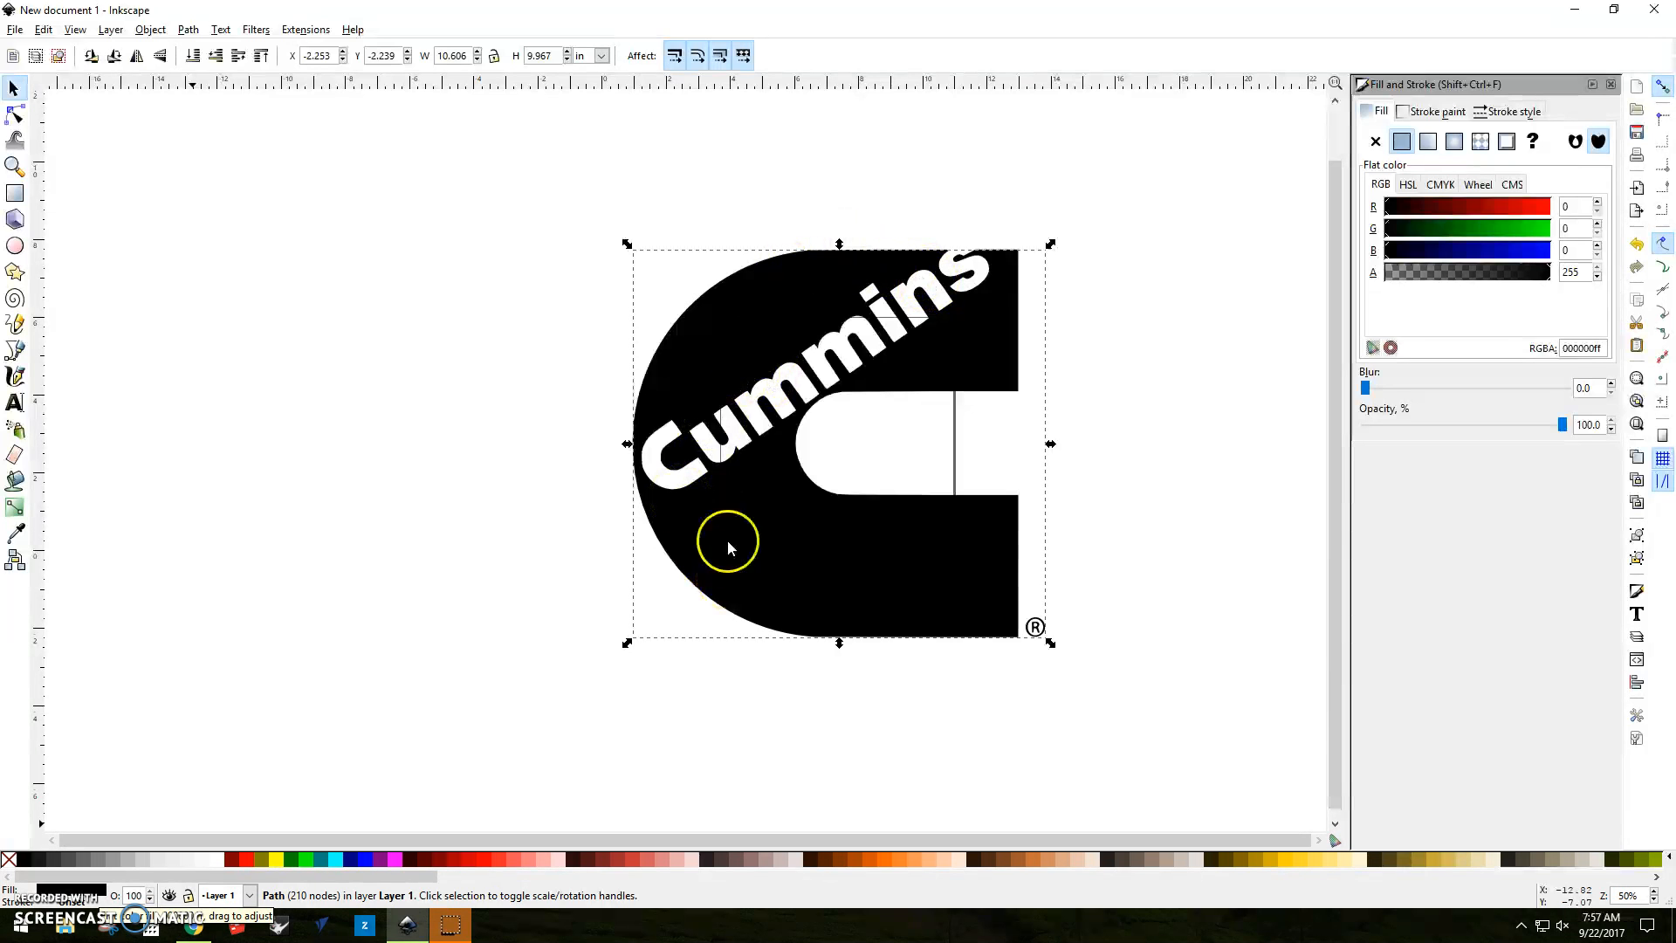
click(1375, 142)
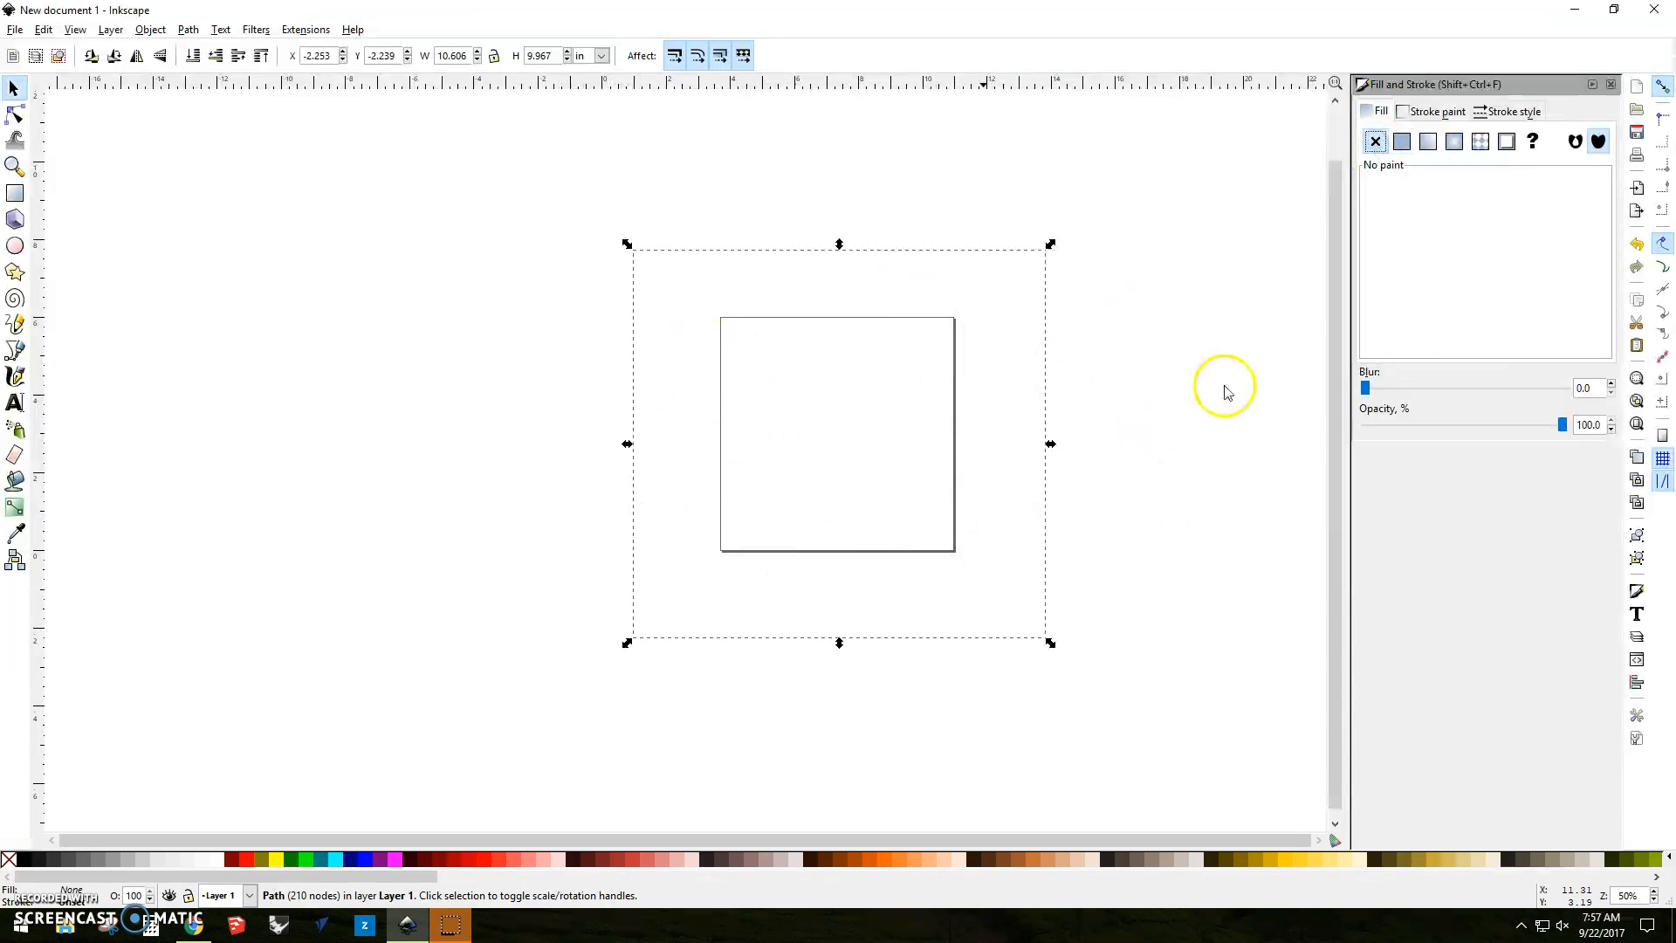
click(1447, 112)
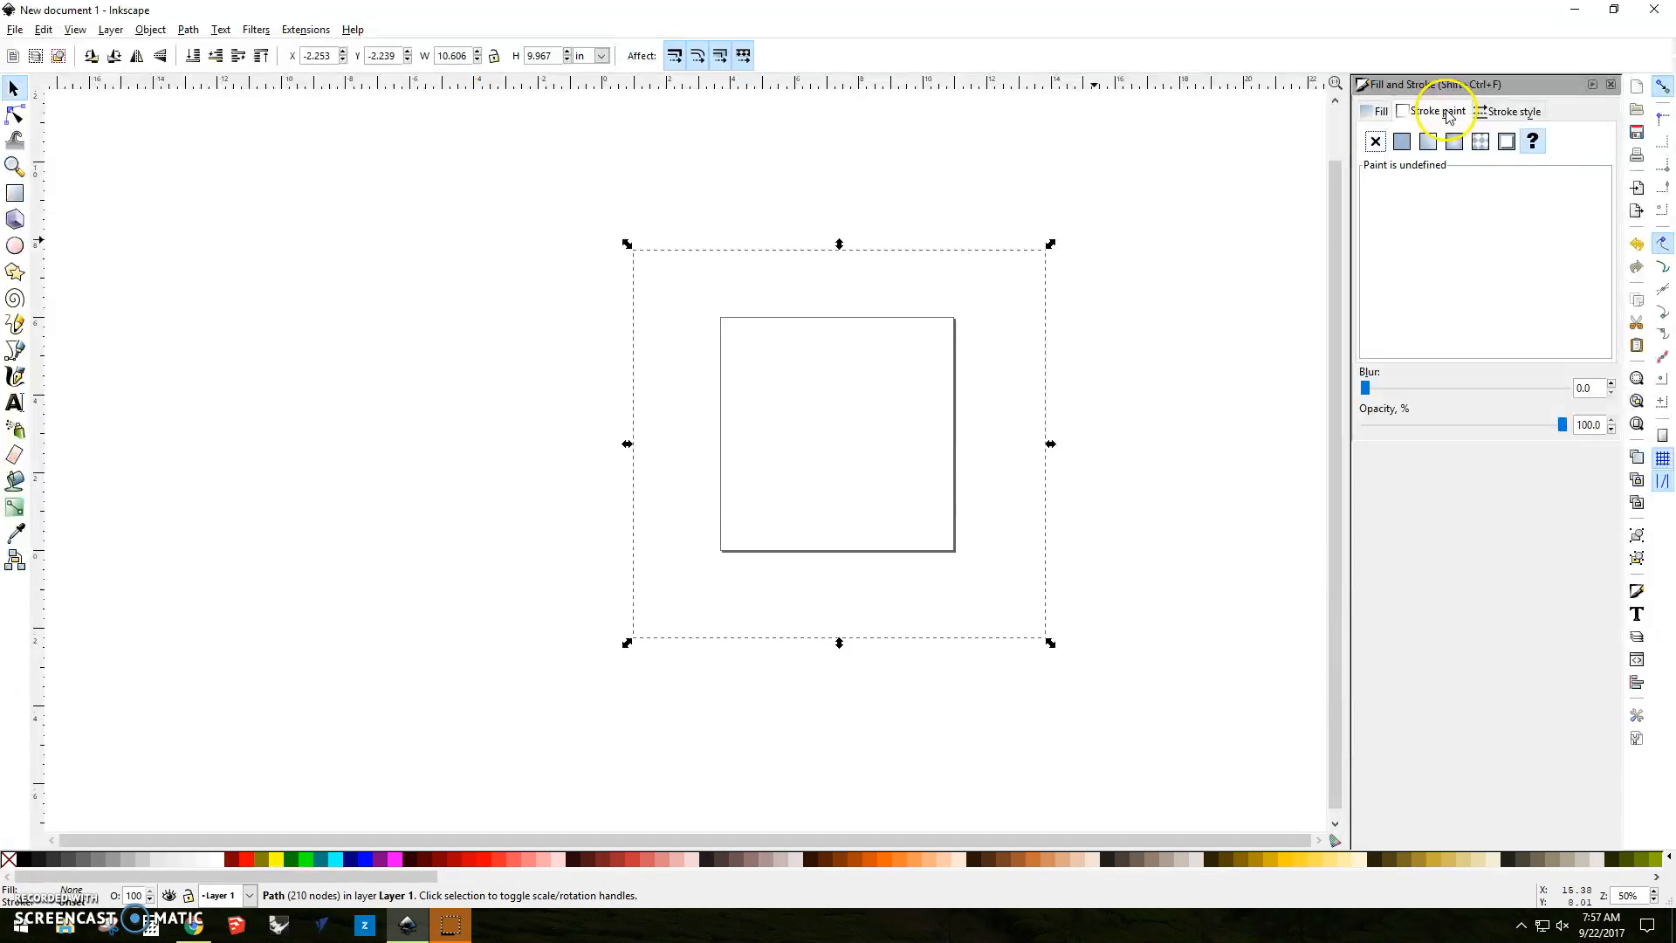
click(1401, 145)
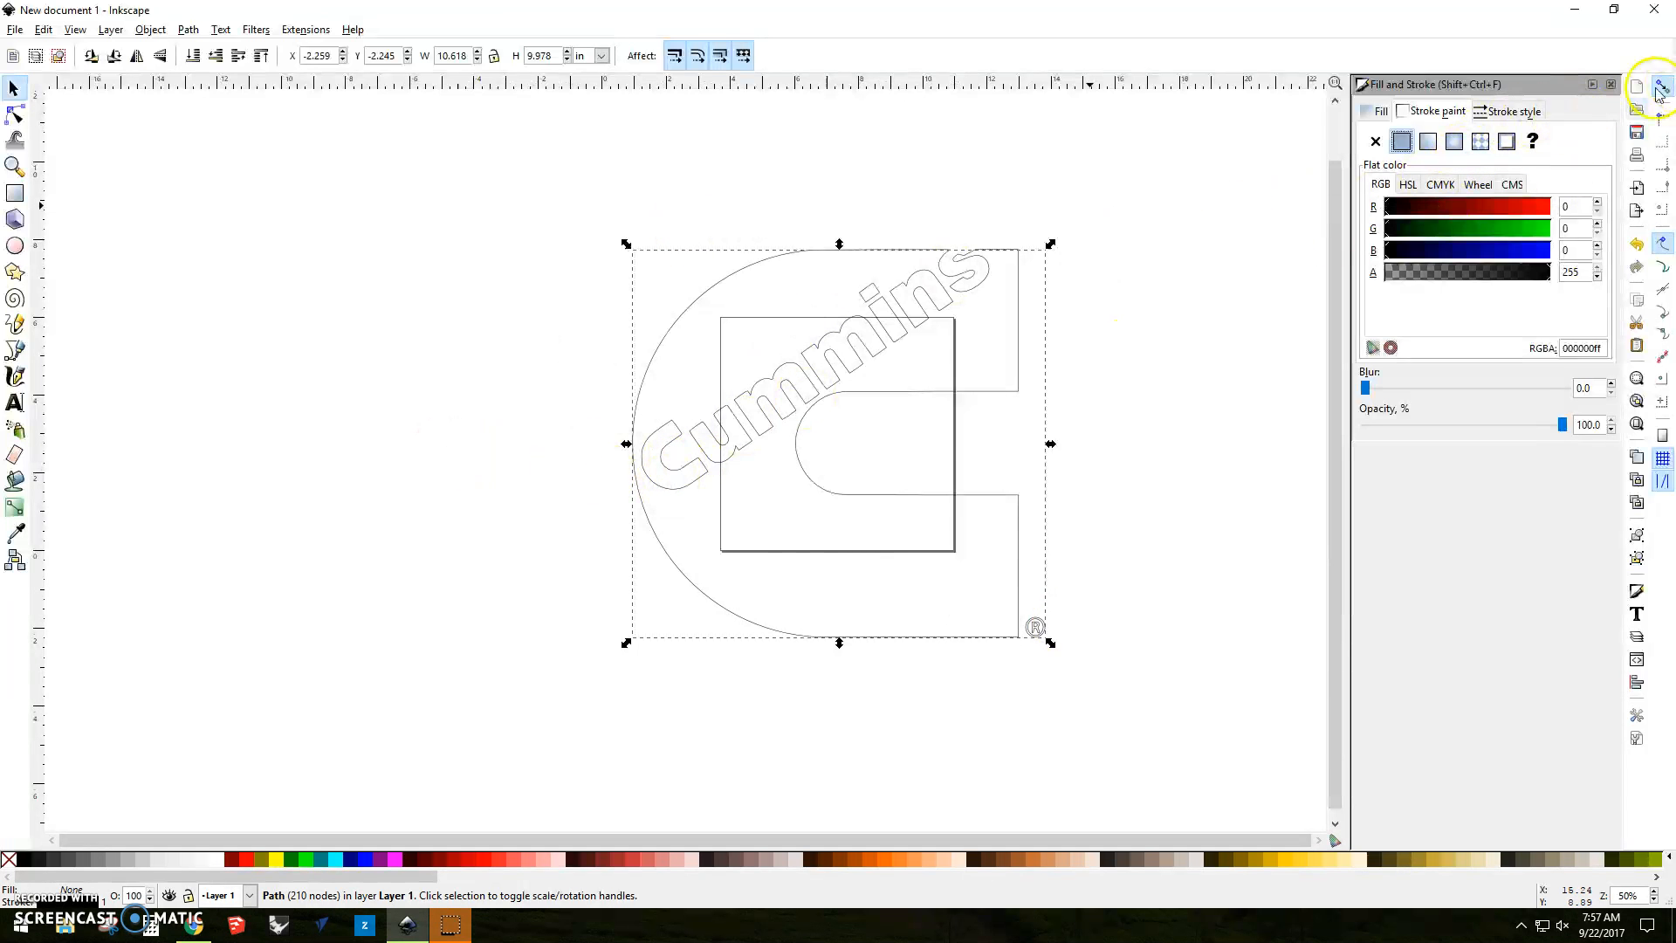
click(1611, 85)
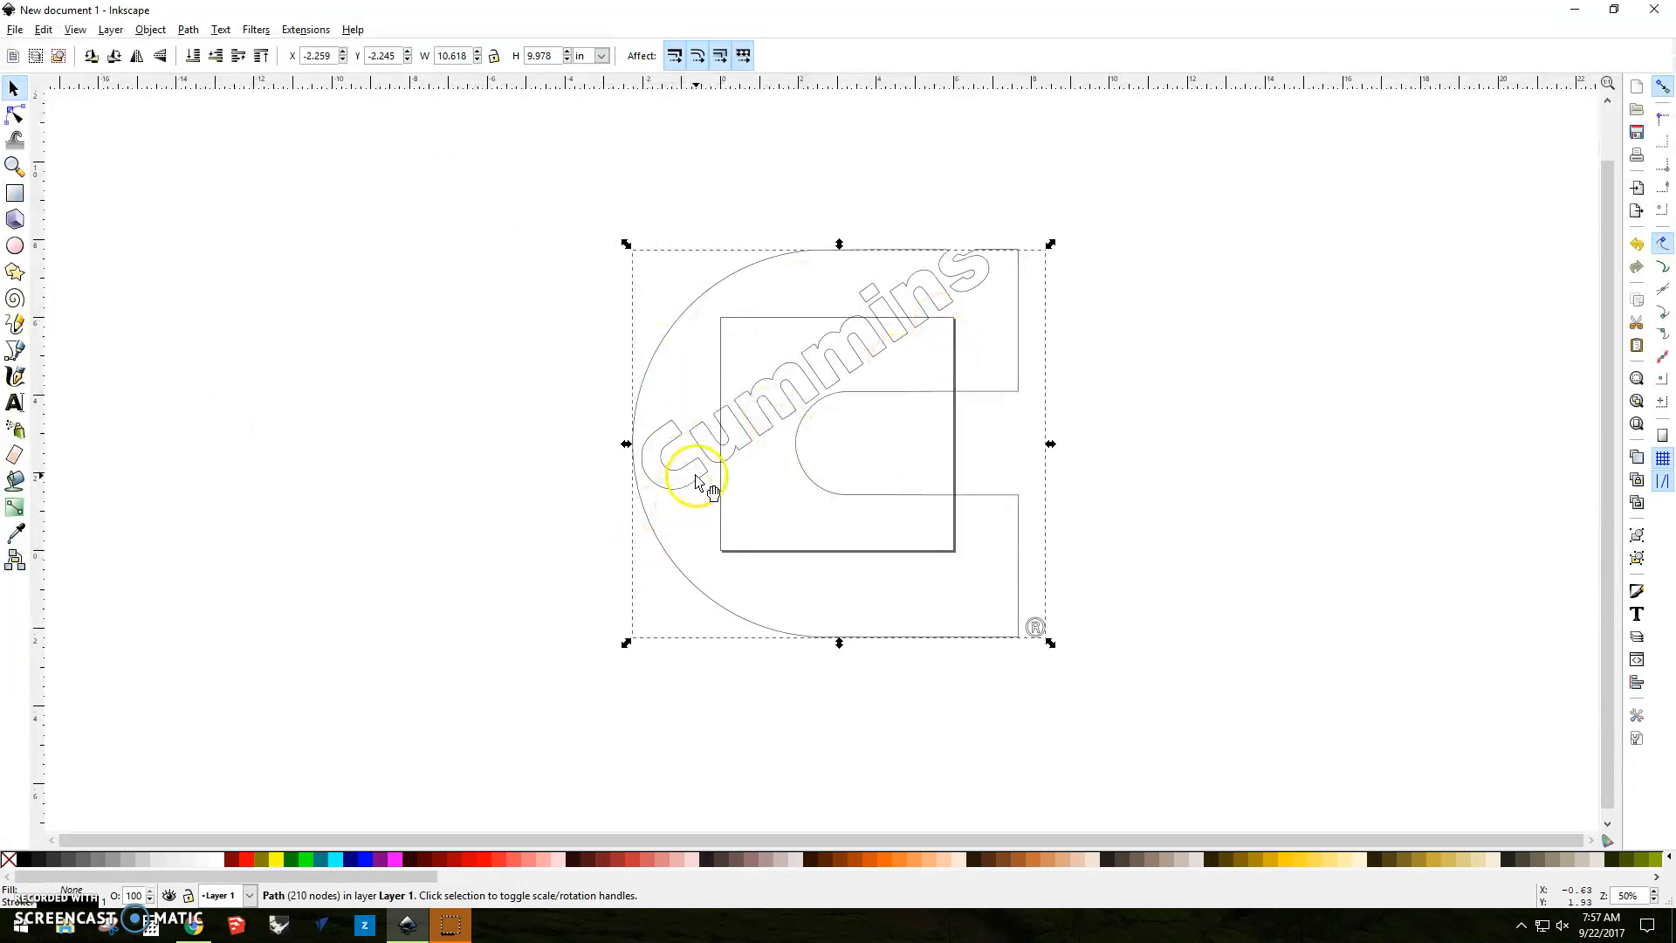
Step: Try to shrink the logo outline with its width-to-height ratio unlocked, and undo the resize
click(495, 61)
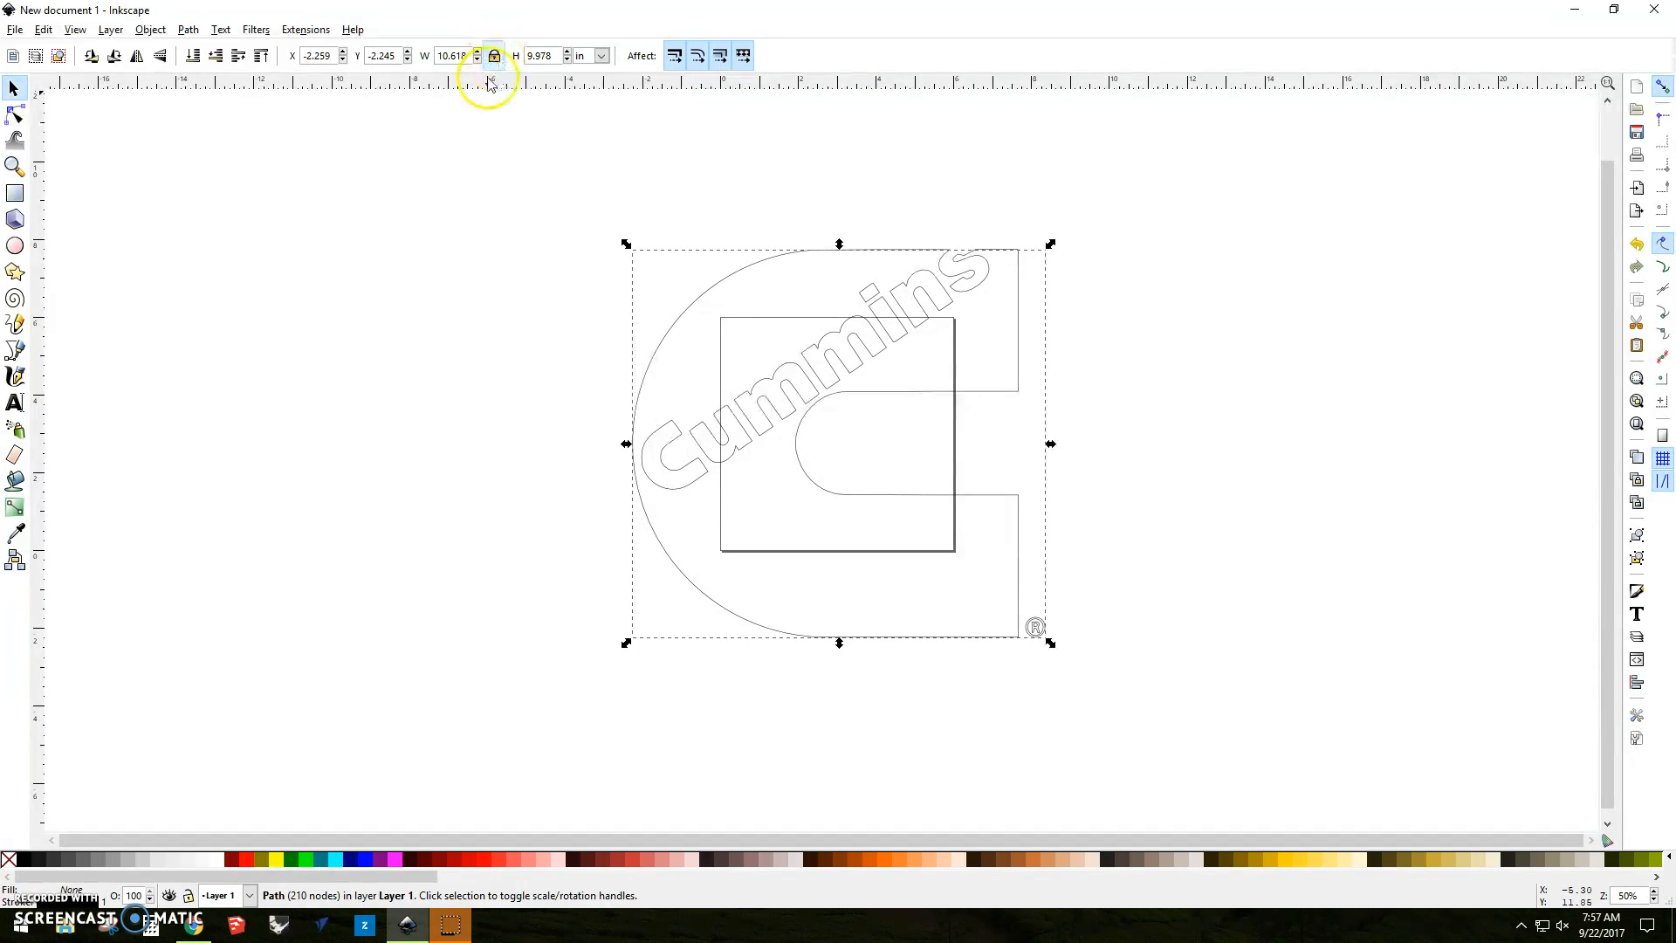
click(494, 56)
drag(621, 246, 719, 453)
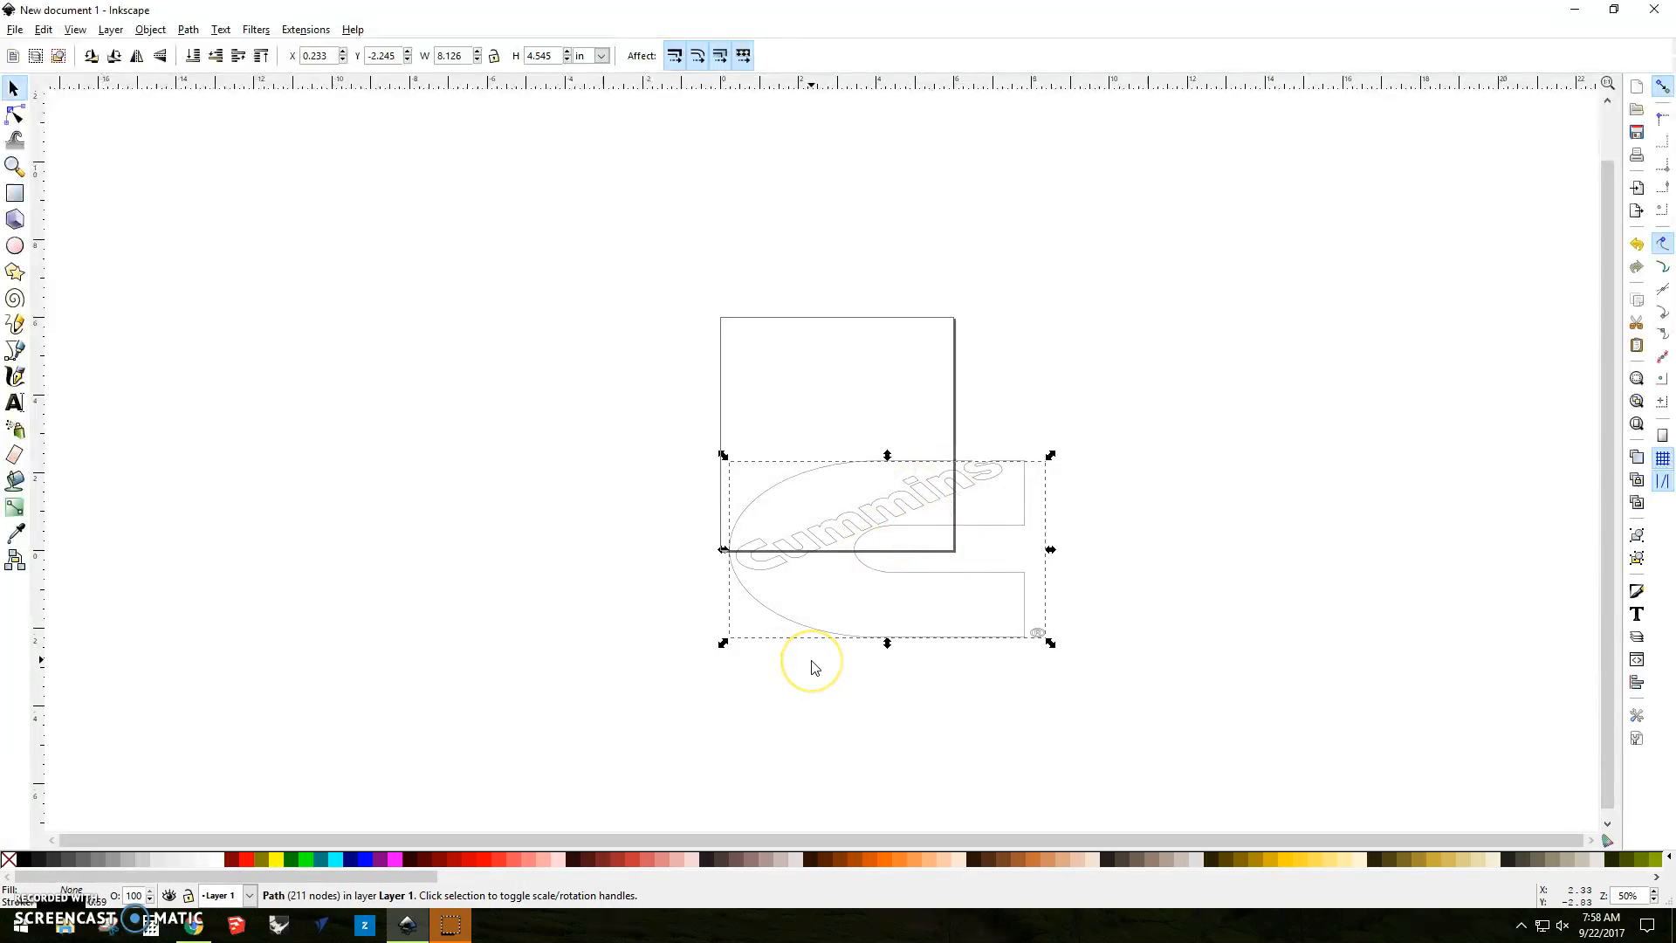
key(ctrl+z)
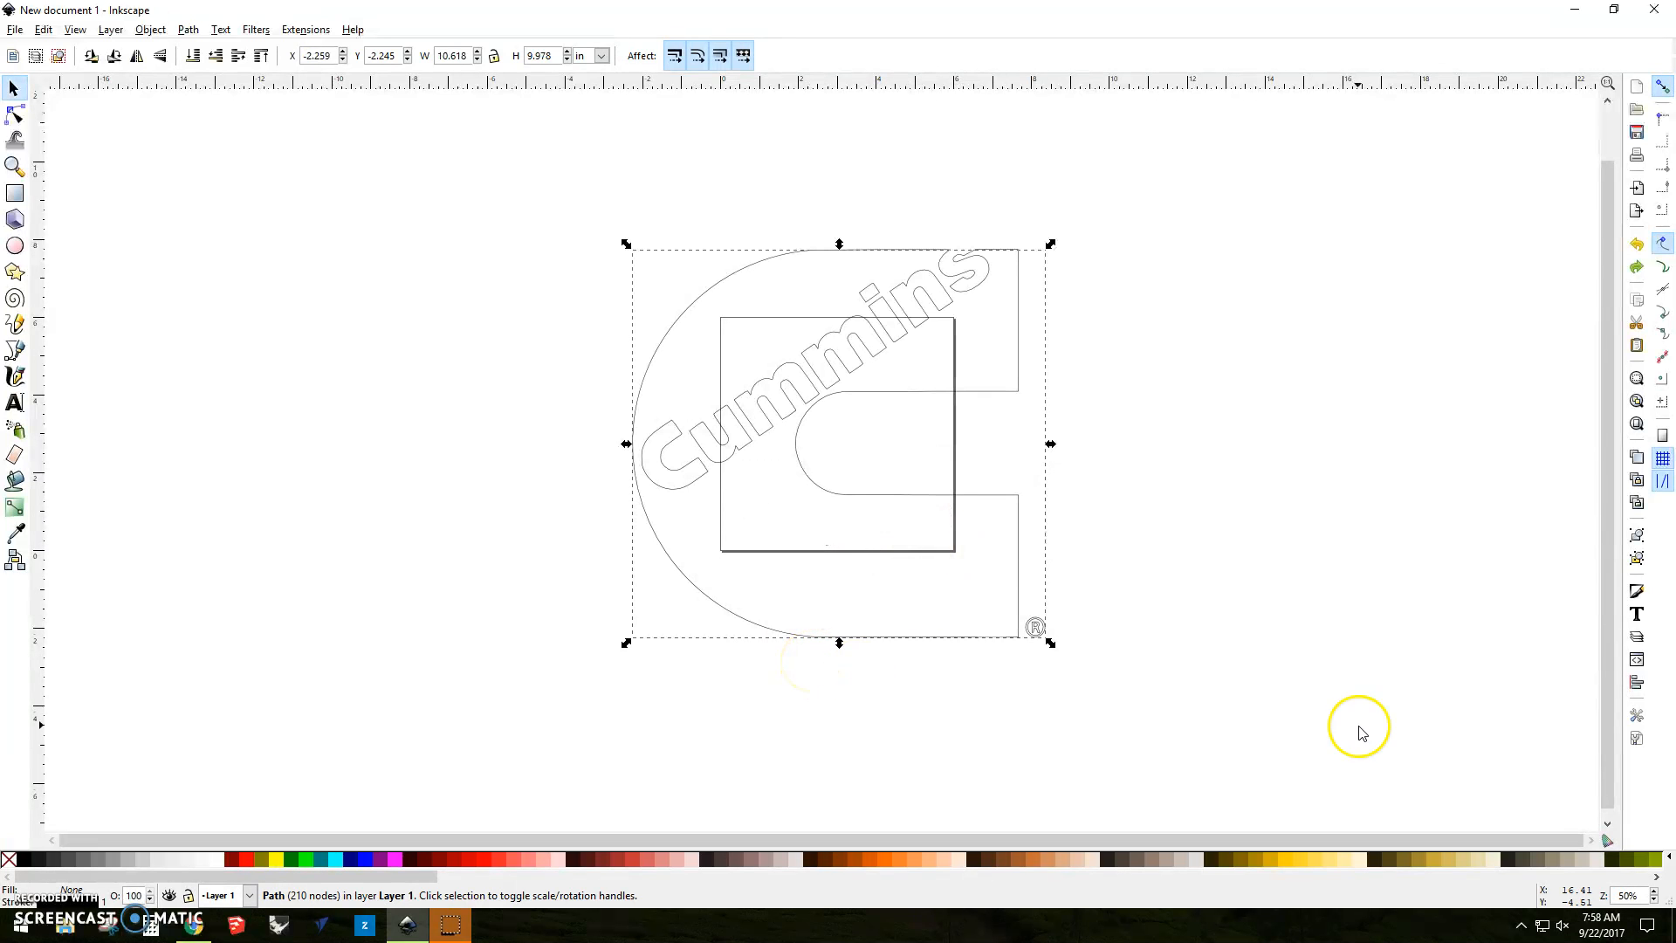
Step: Lock the width-to-height ratio, scale the logo outline down to about 6.06 × 5.70 in, and position it on the page
click(494, 56)
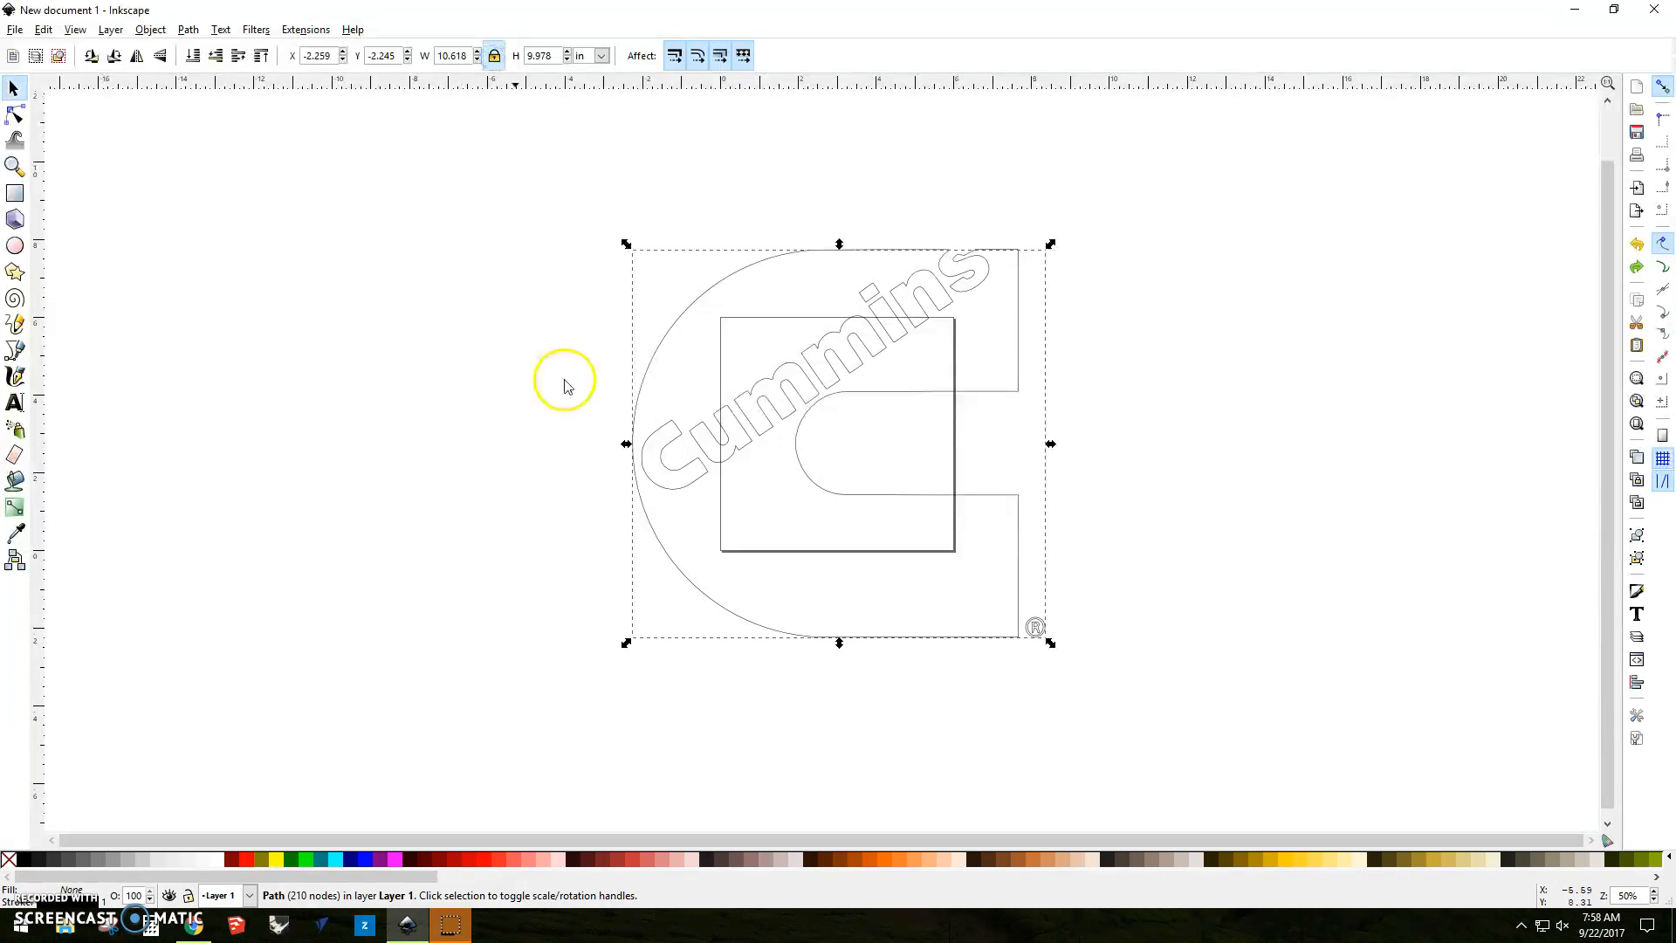
drag(627, 244, 797, 378)
drag(905, 489, 829, 411)
drag(714, 321, 720, 324)
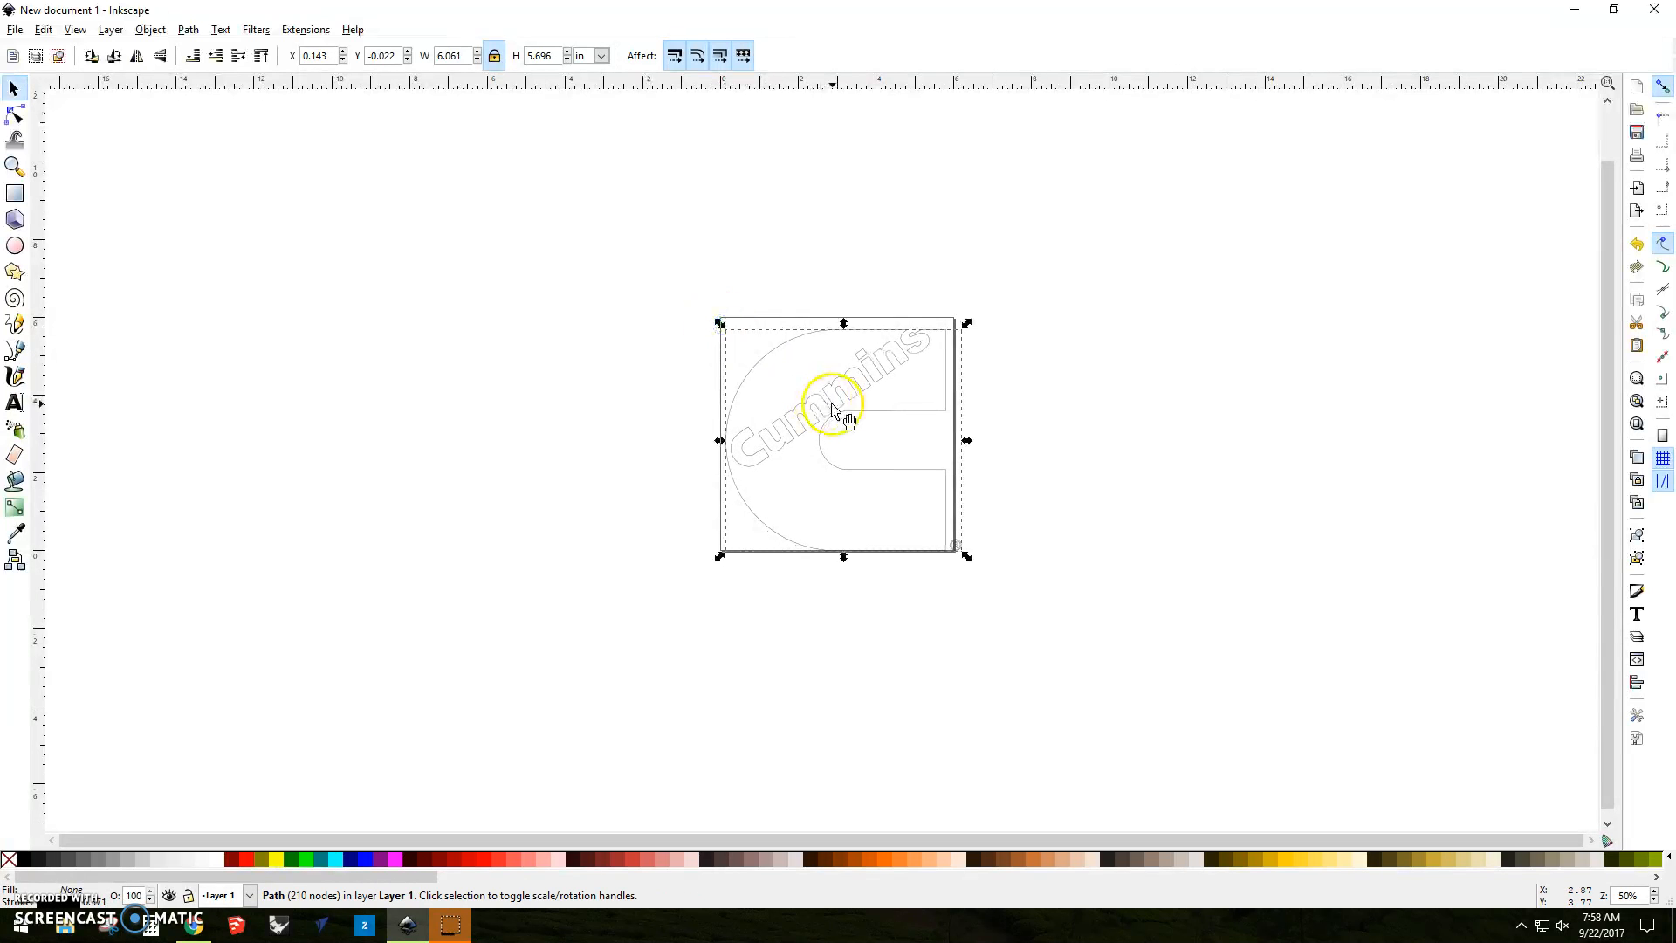
drag(829, 404, 830, 404)
click(1141, 417)
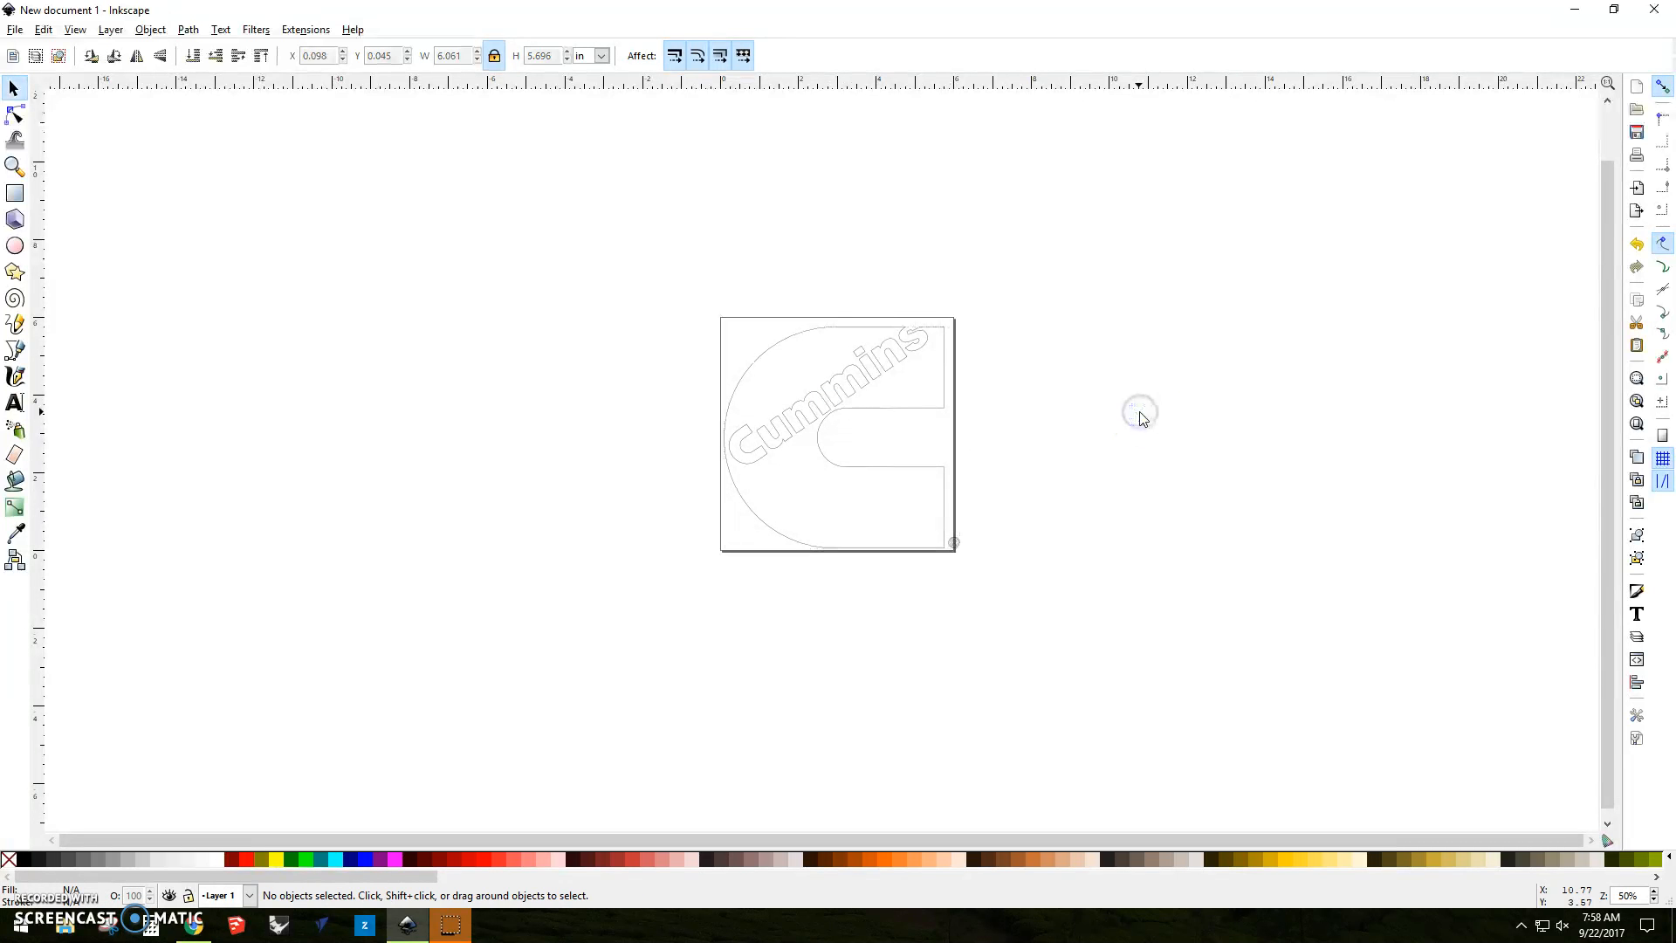
Step: Save the drawing to the Desktop as "Cummins Logo" in Desktop Cutting Plotter (AutoCAD DXF R14) format, with LWPOLYLINE output and inches as base unit
scroll(999, 542, up, 2)
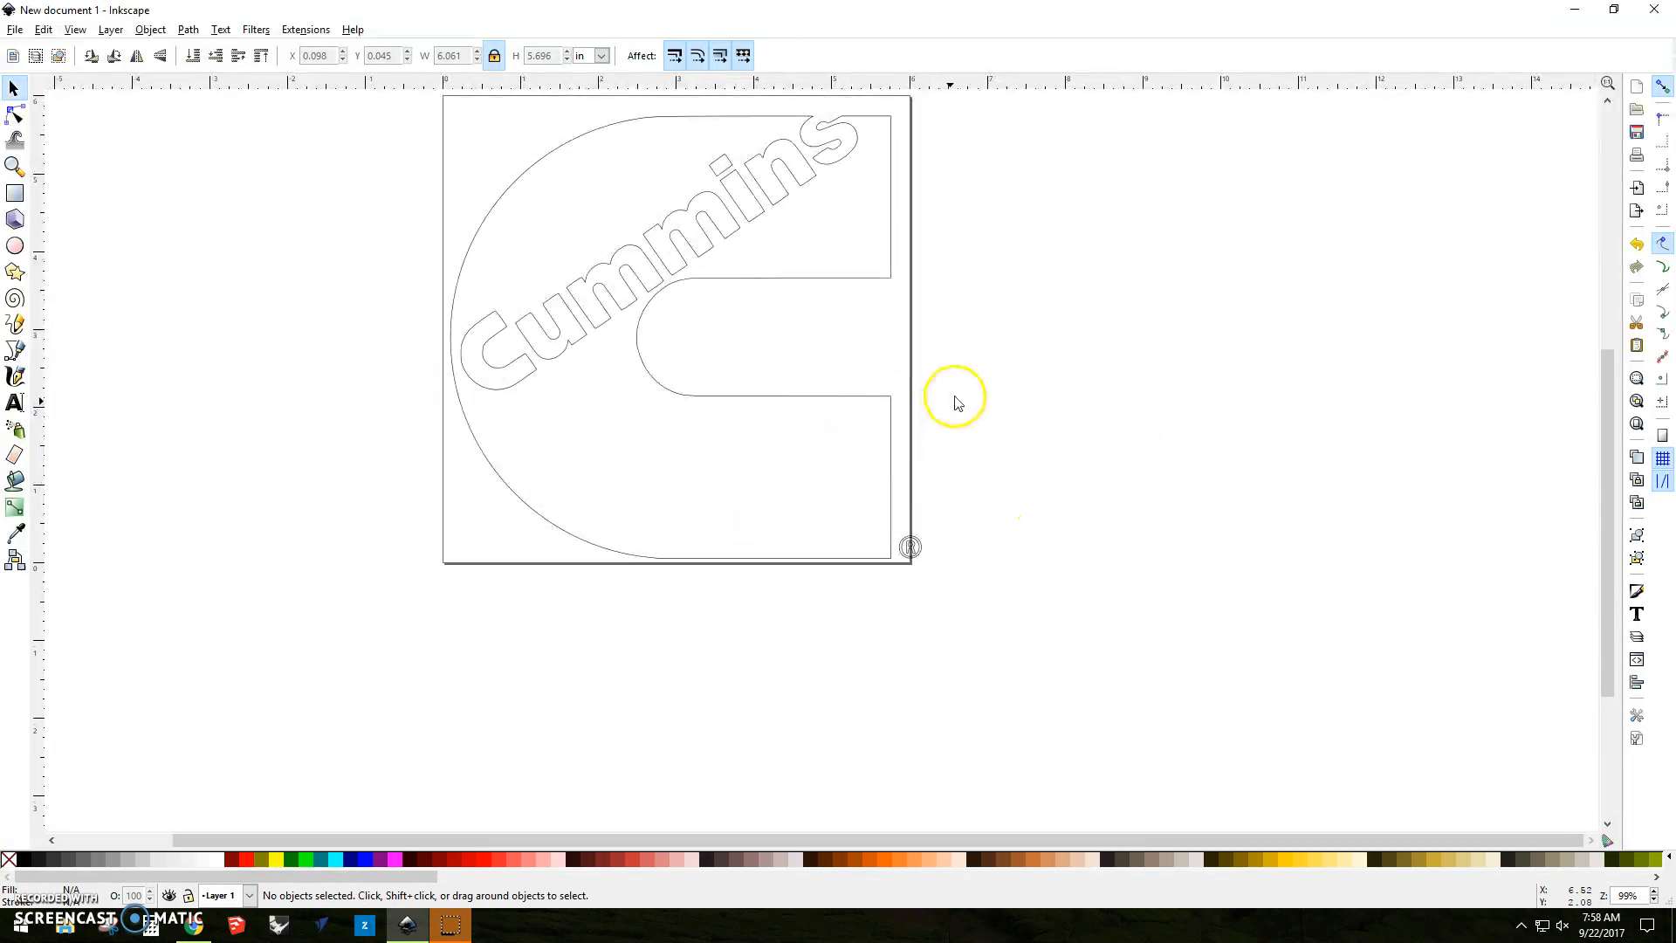
drag(880, 349, 1074, 474)
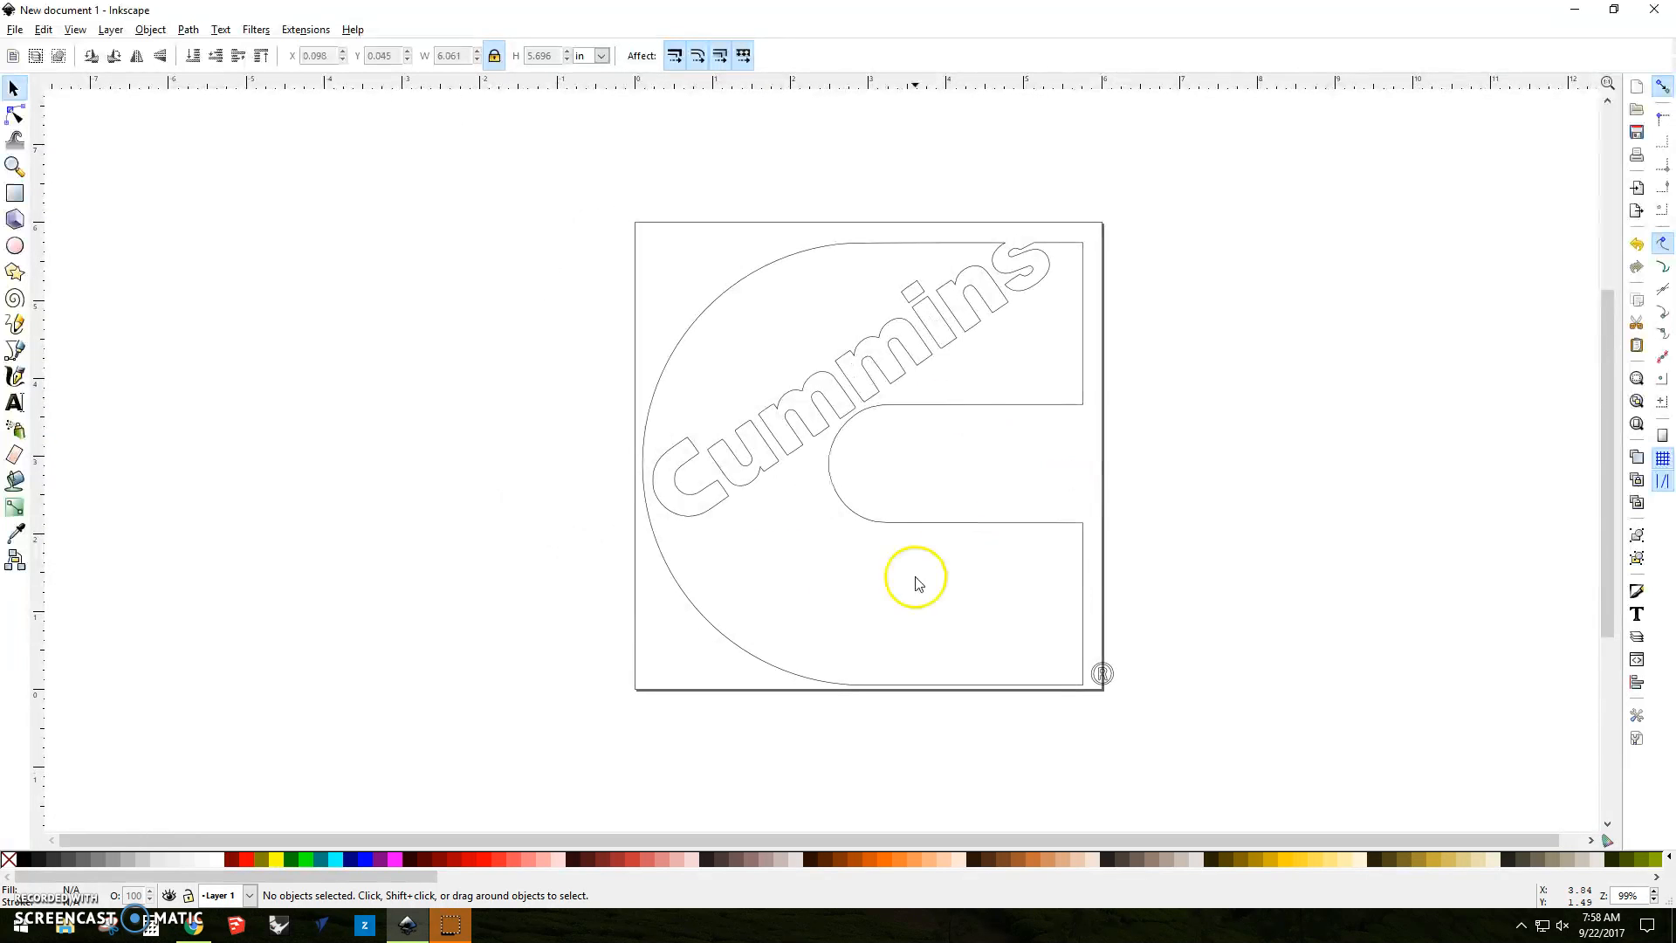
click(14, 30)
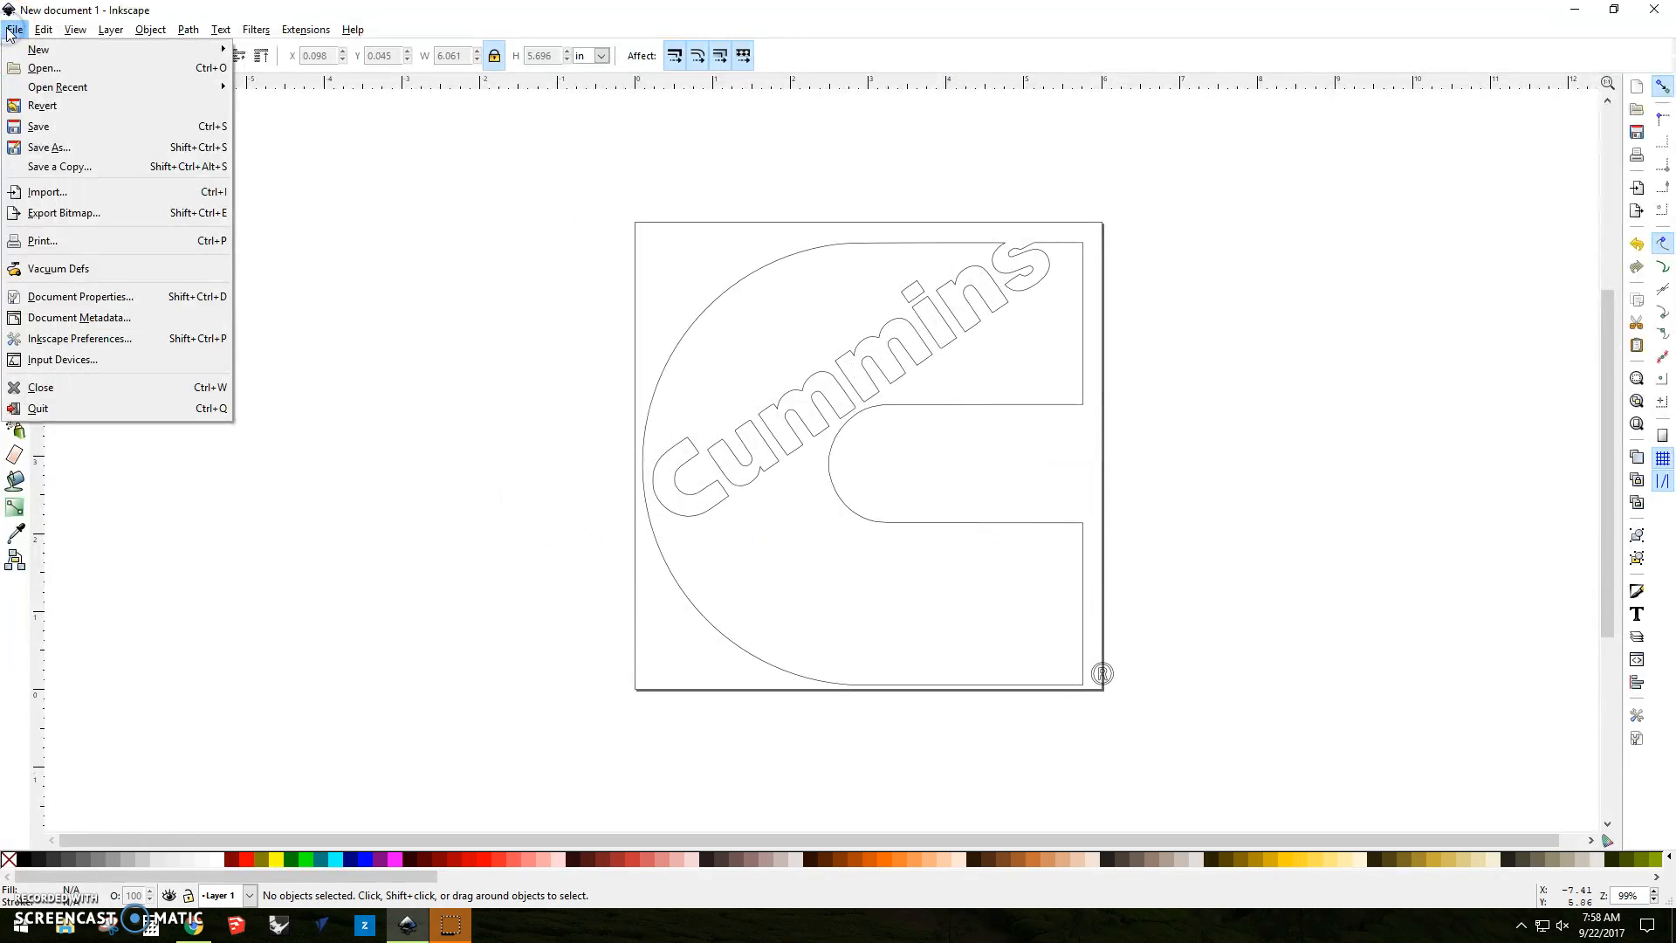
click(58, 150)
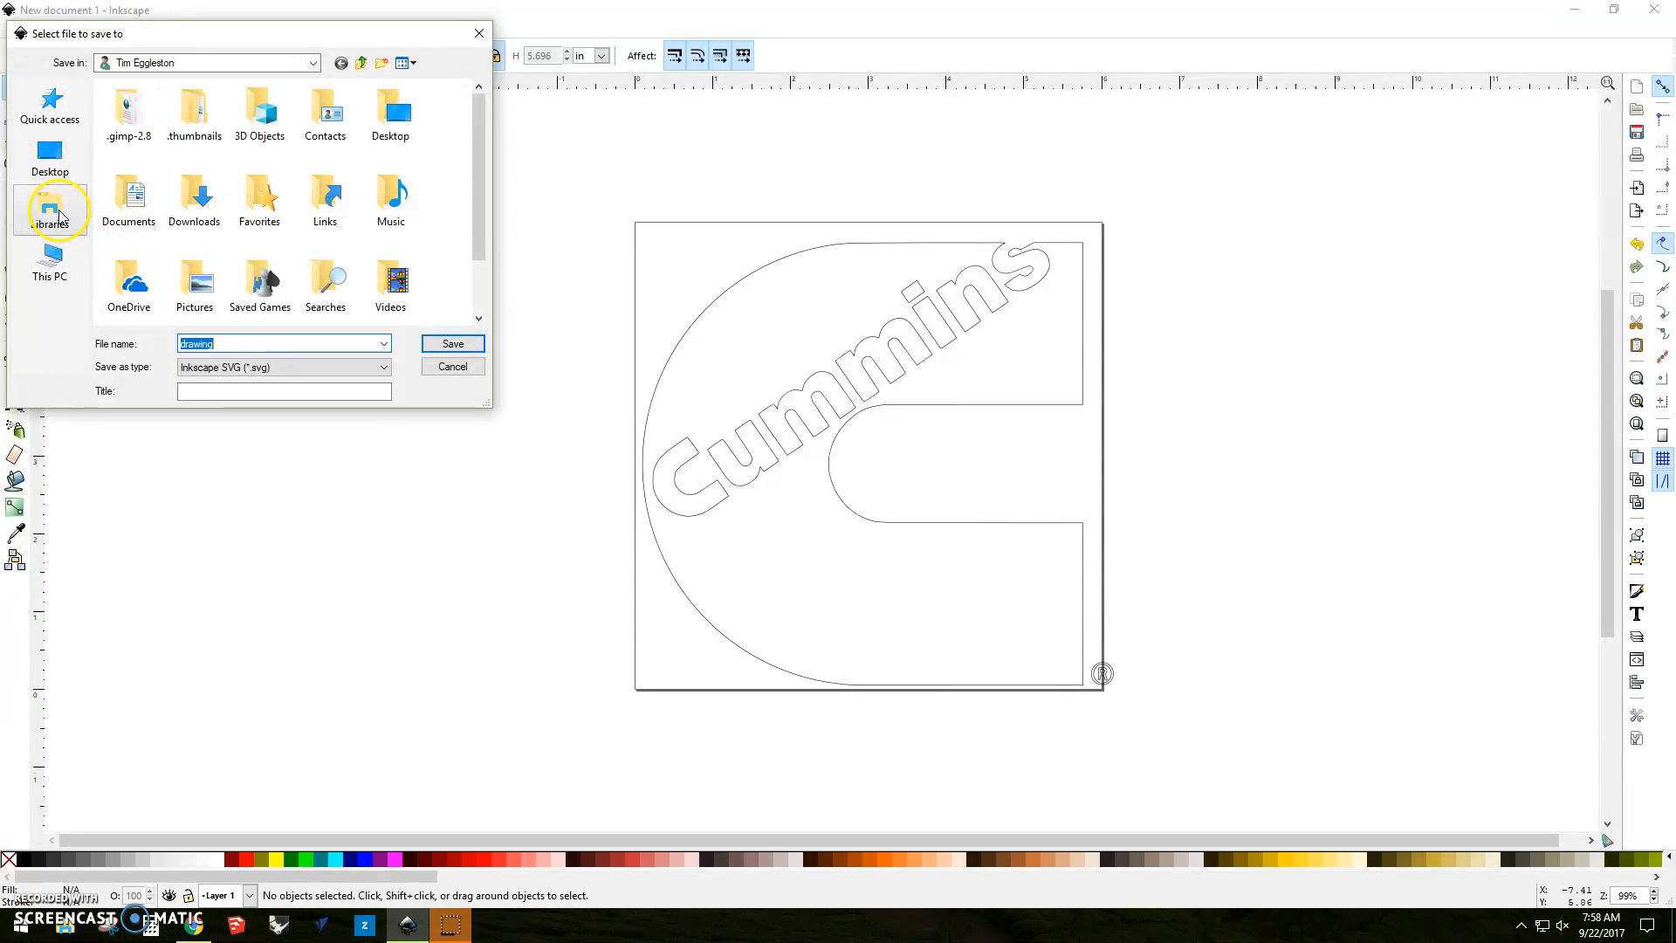
click(48, 154)
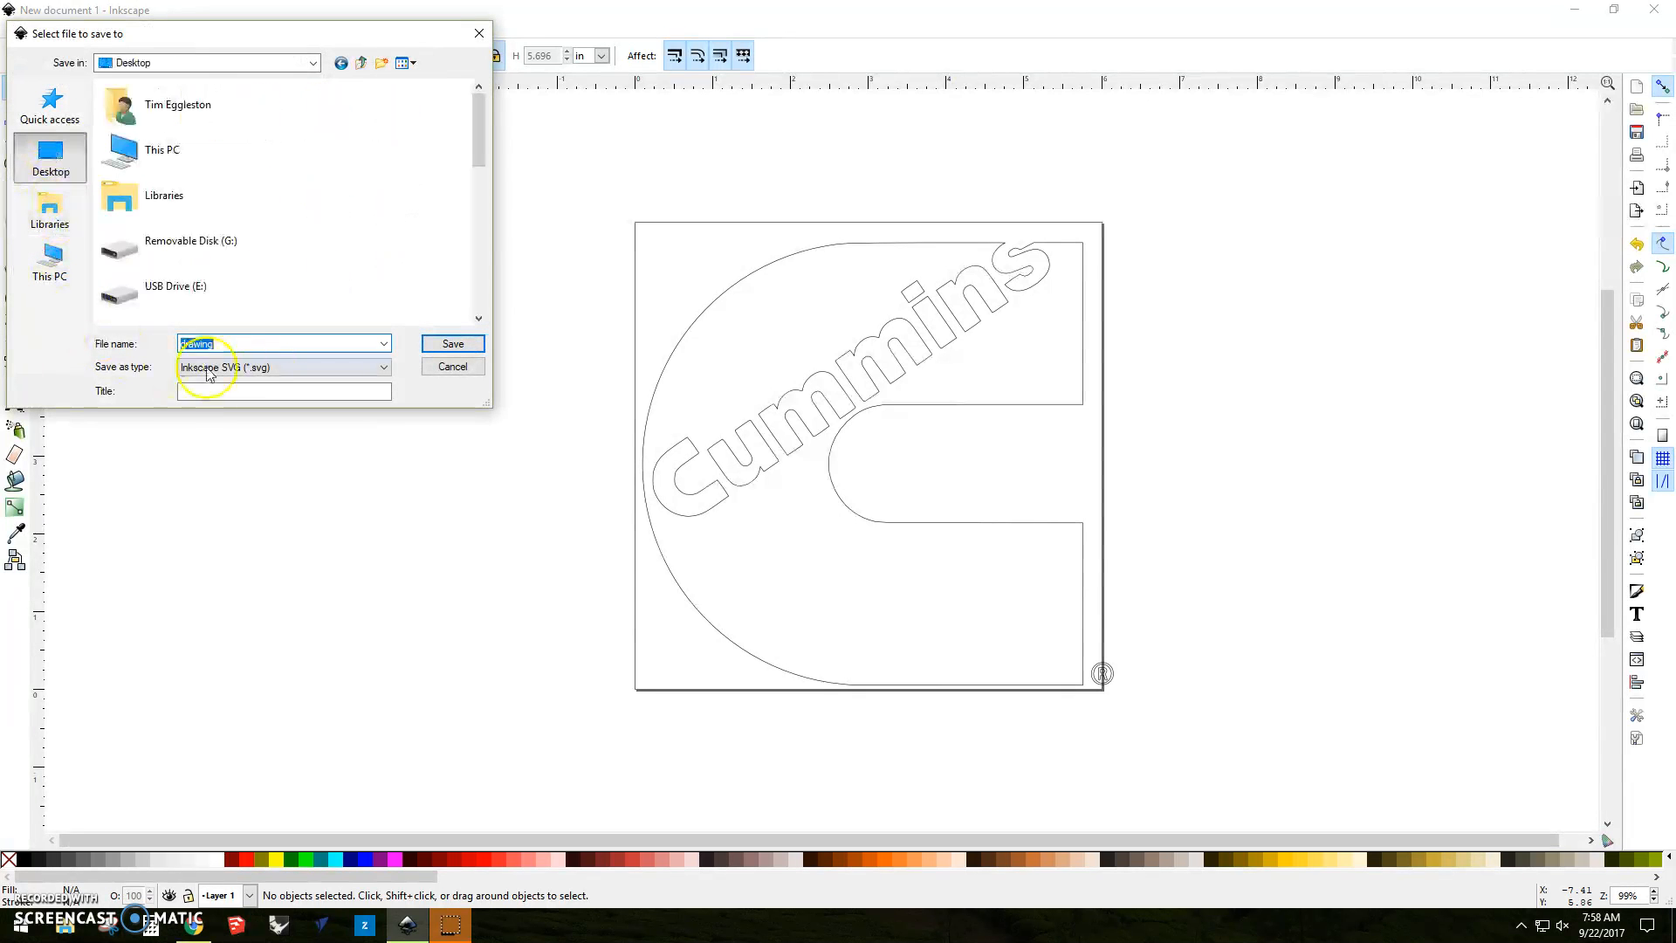
click(375, 374)
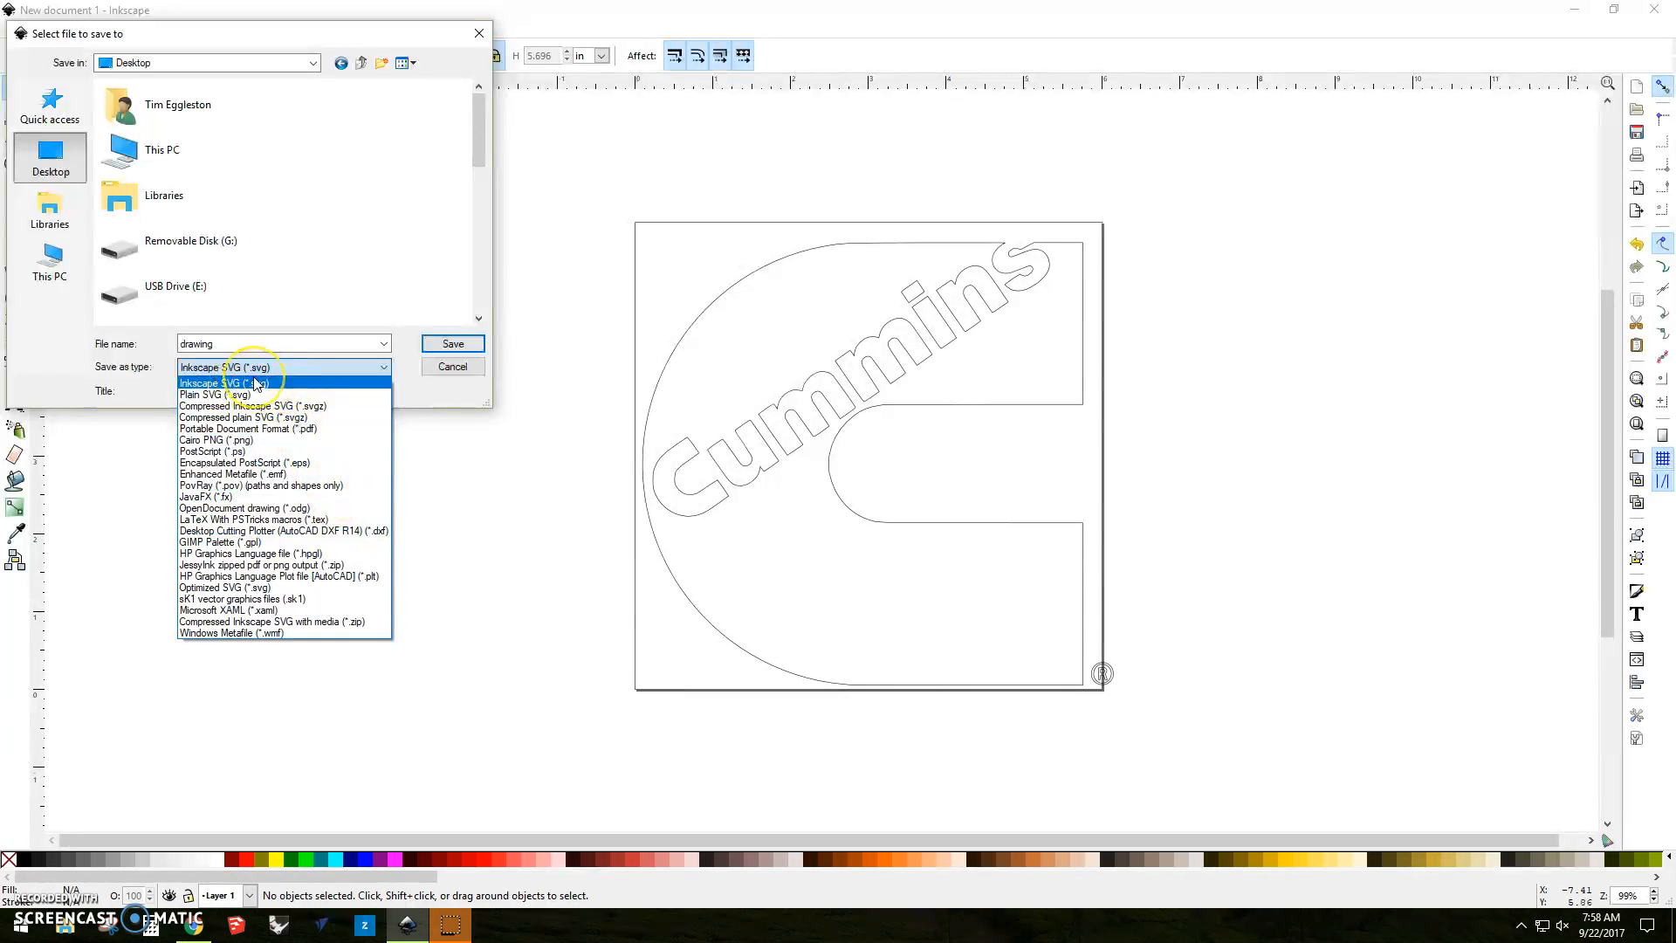
click(317, 533)
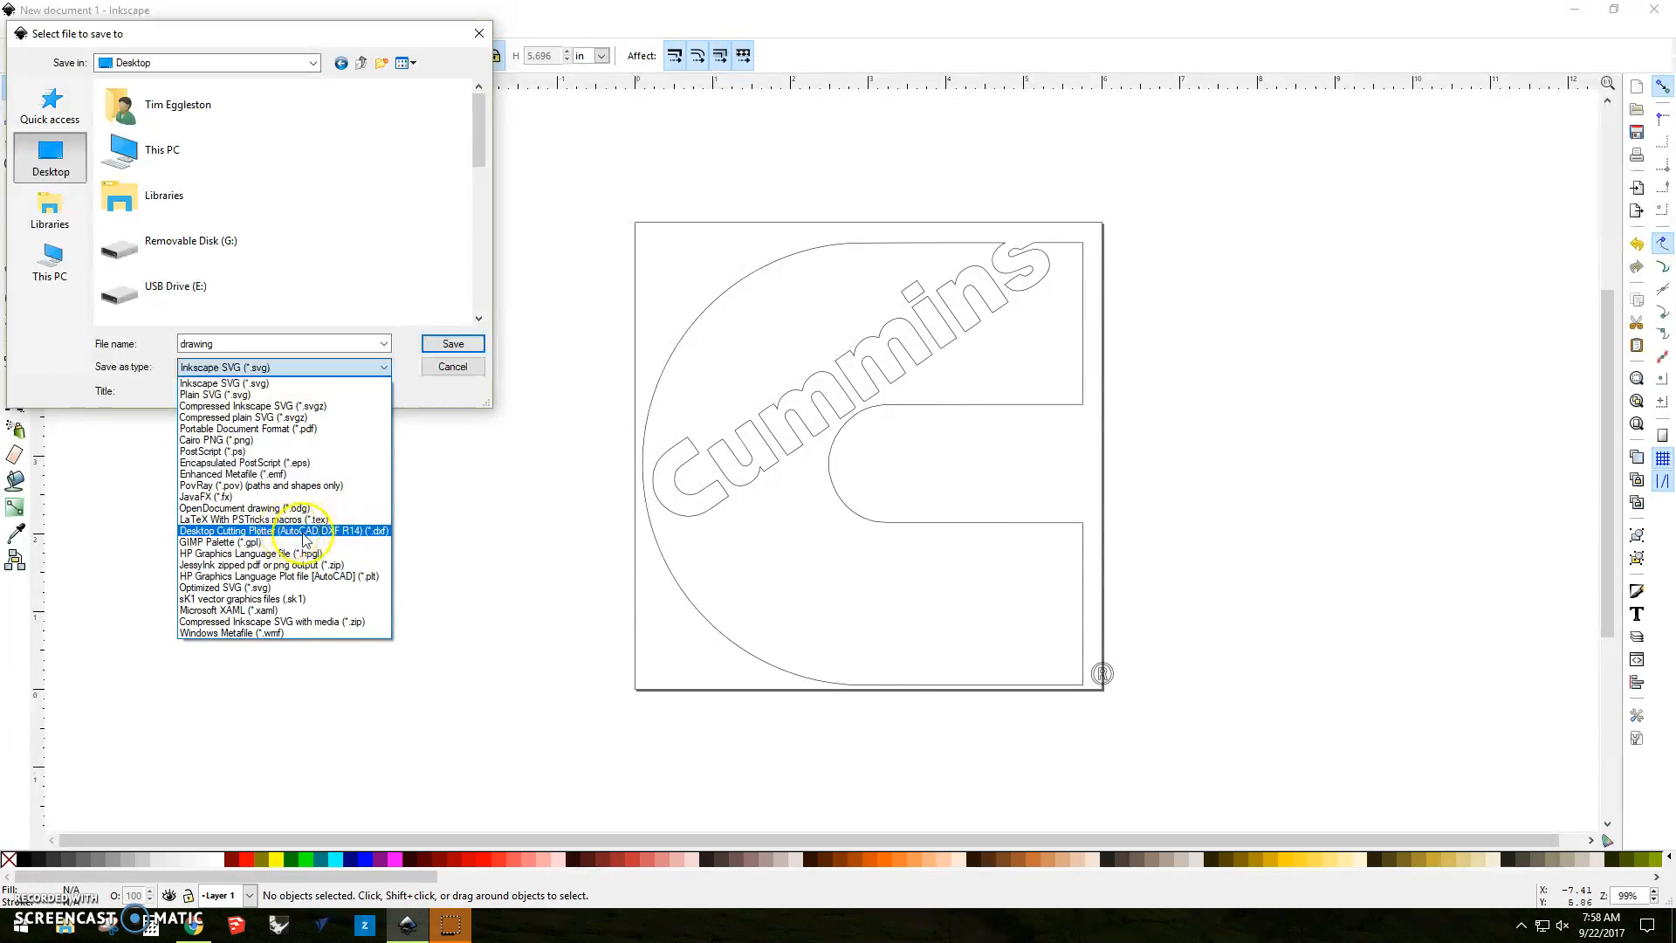
click(361, 532)
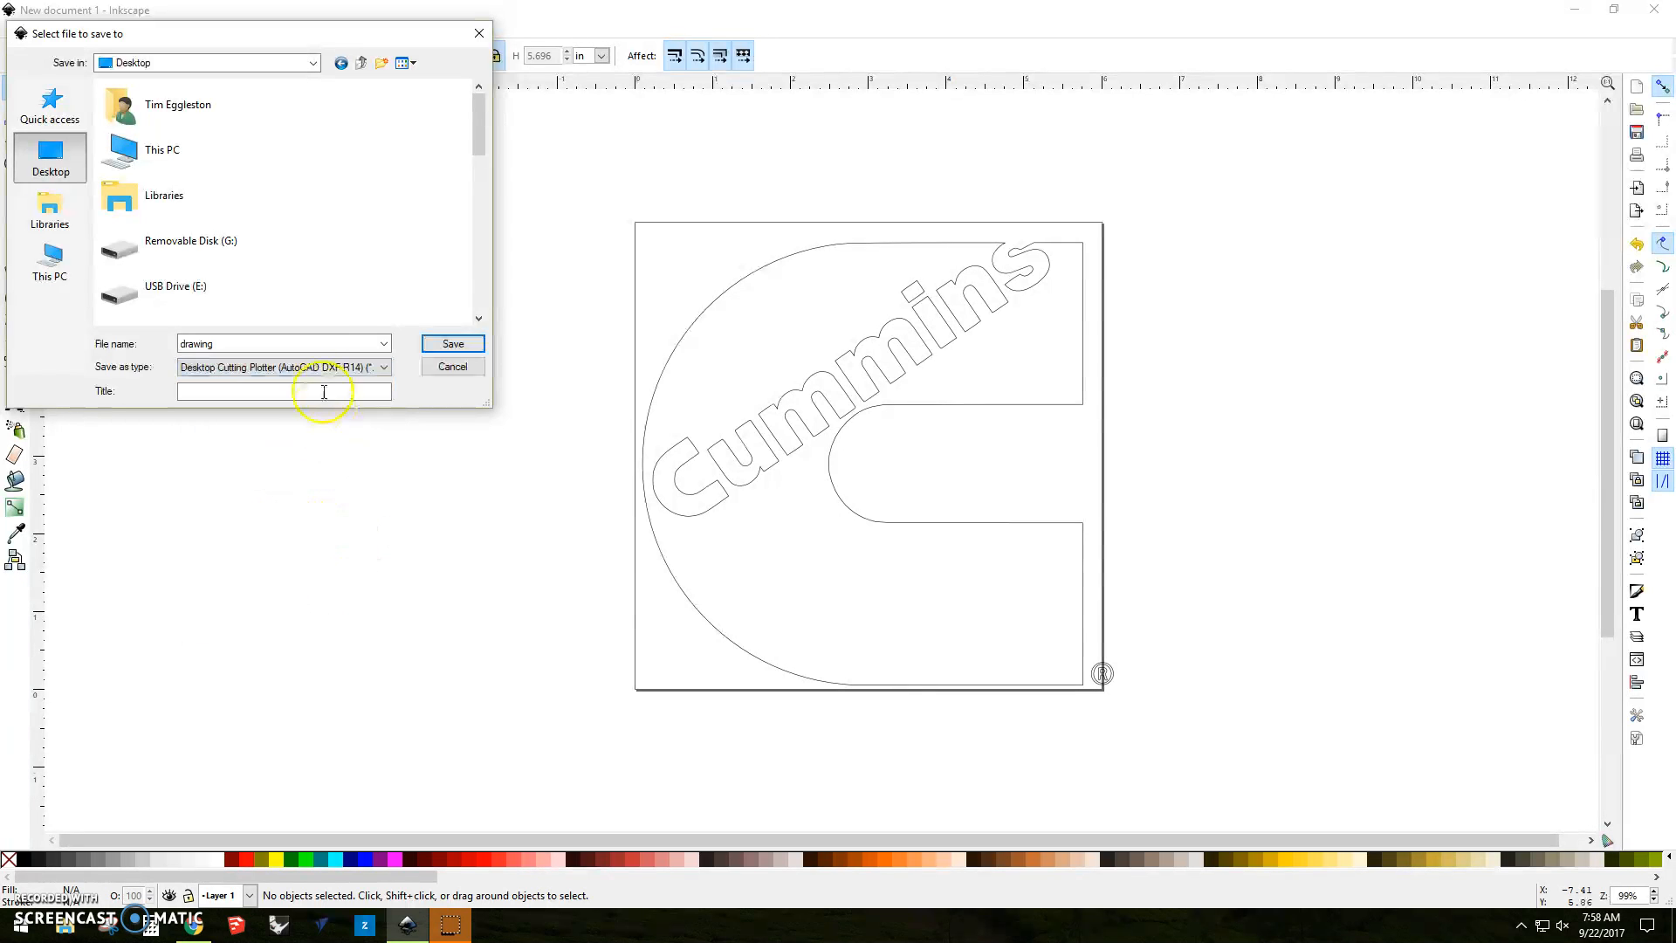
double_click(337, 343)
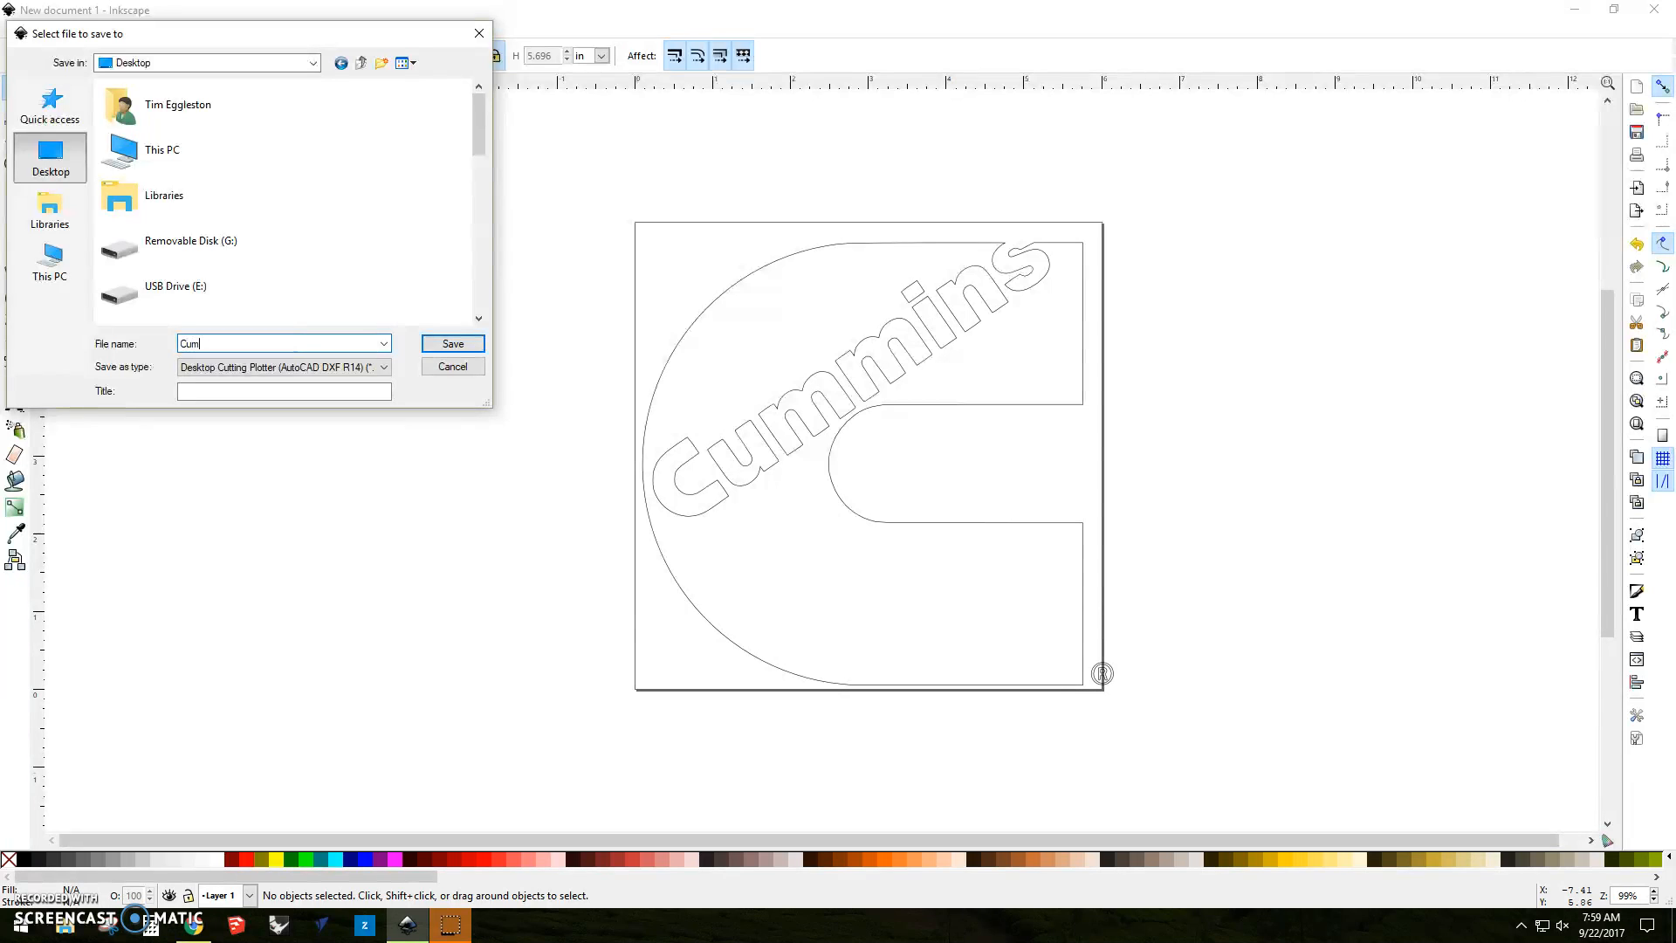
click(442, 343)
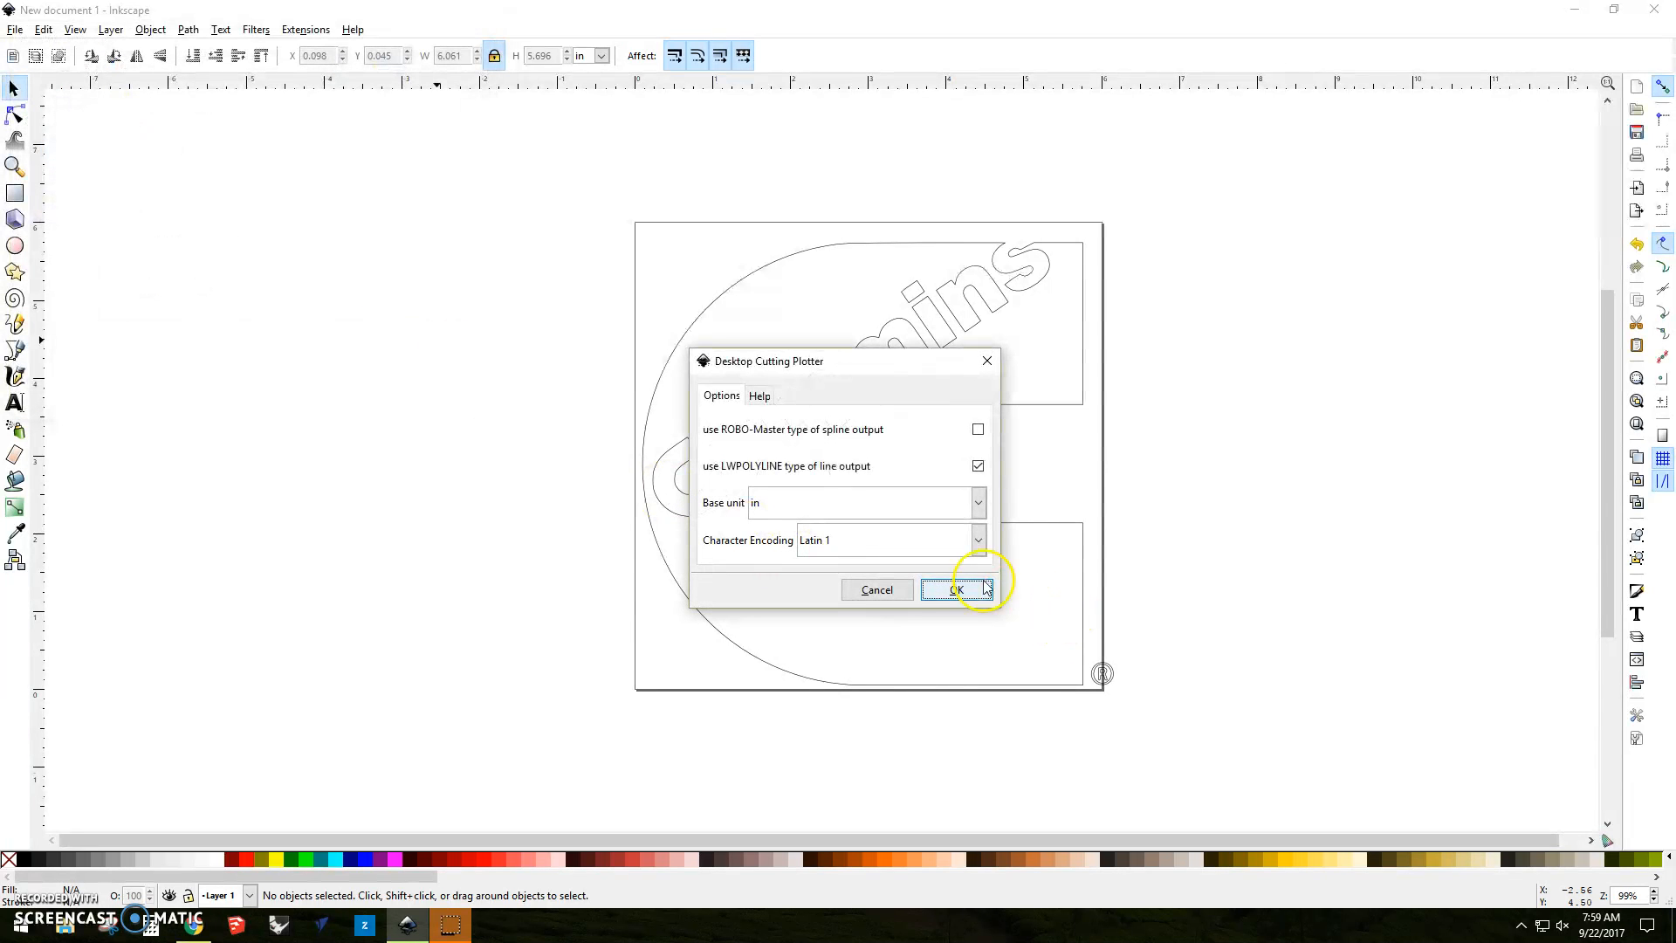
click(957, 590)
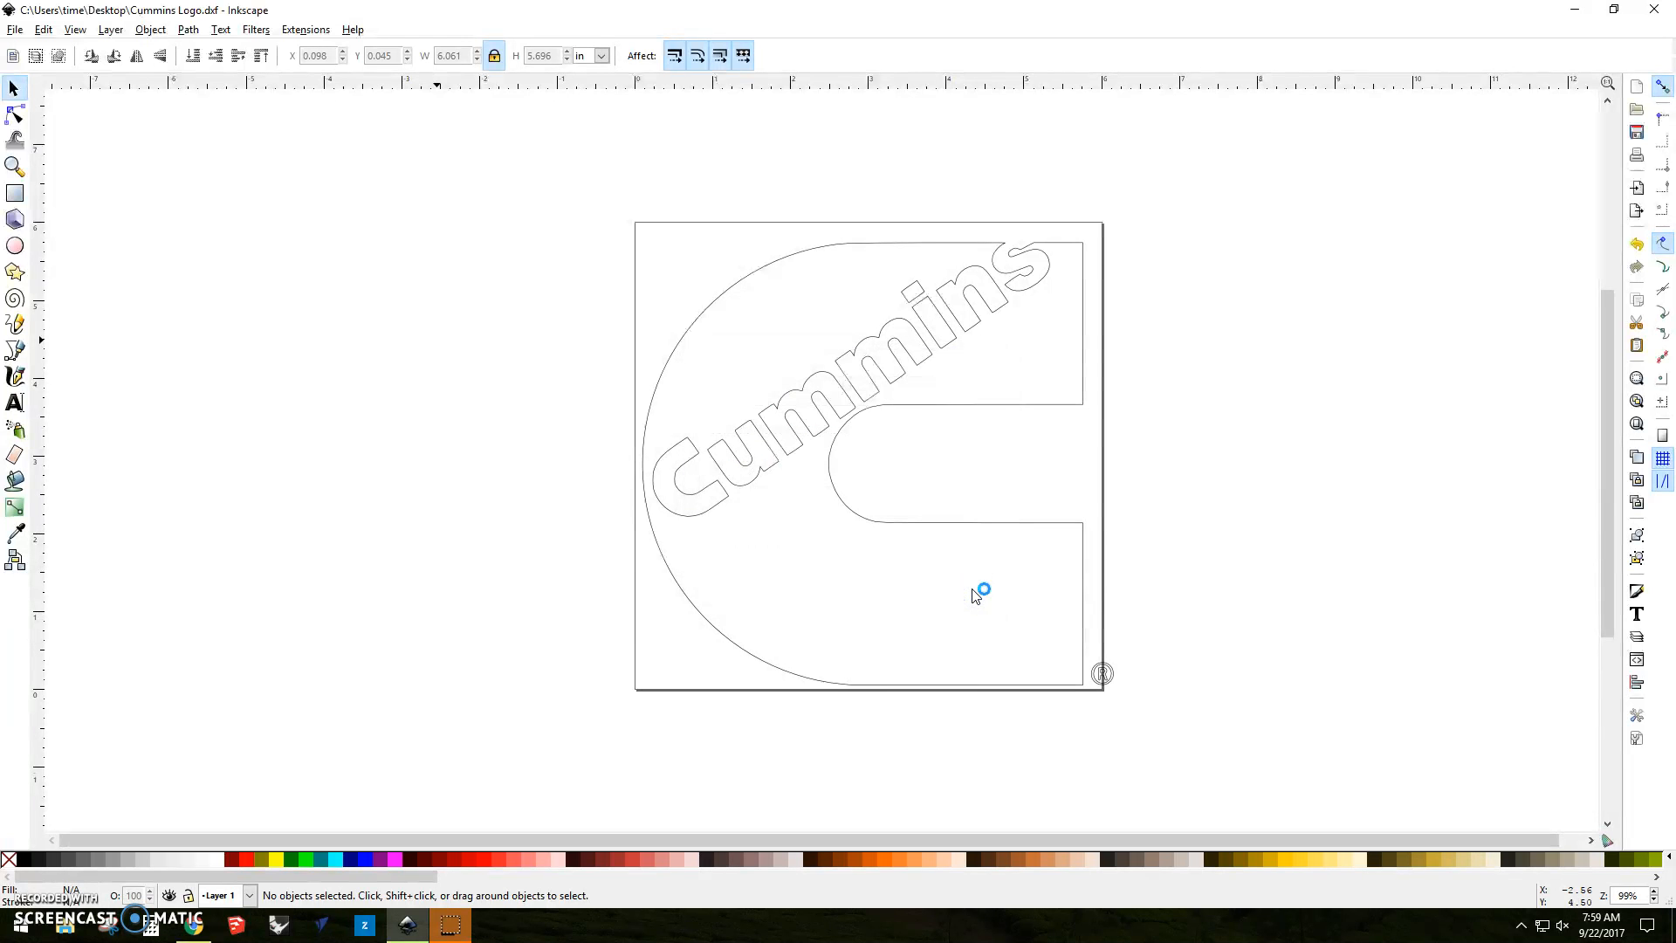